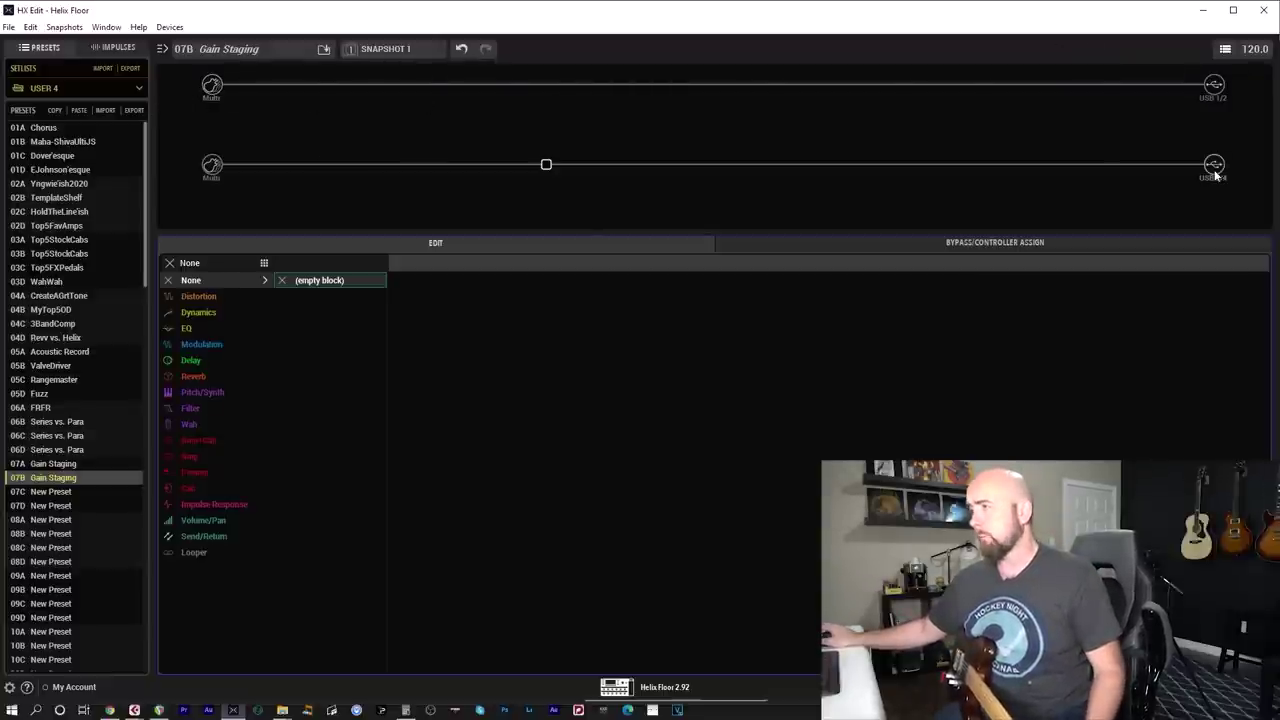
Step: Verify path 1 outputs to USB 1/2 and path 2 to USB 3/4, then switch to Cubase
{"action": "left_click", "coordinate": [1215, 88]}
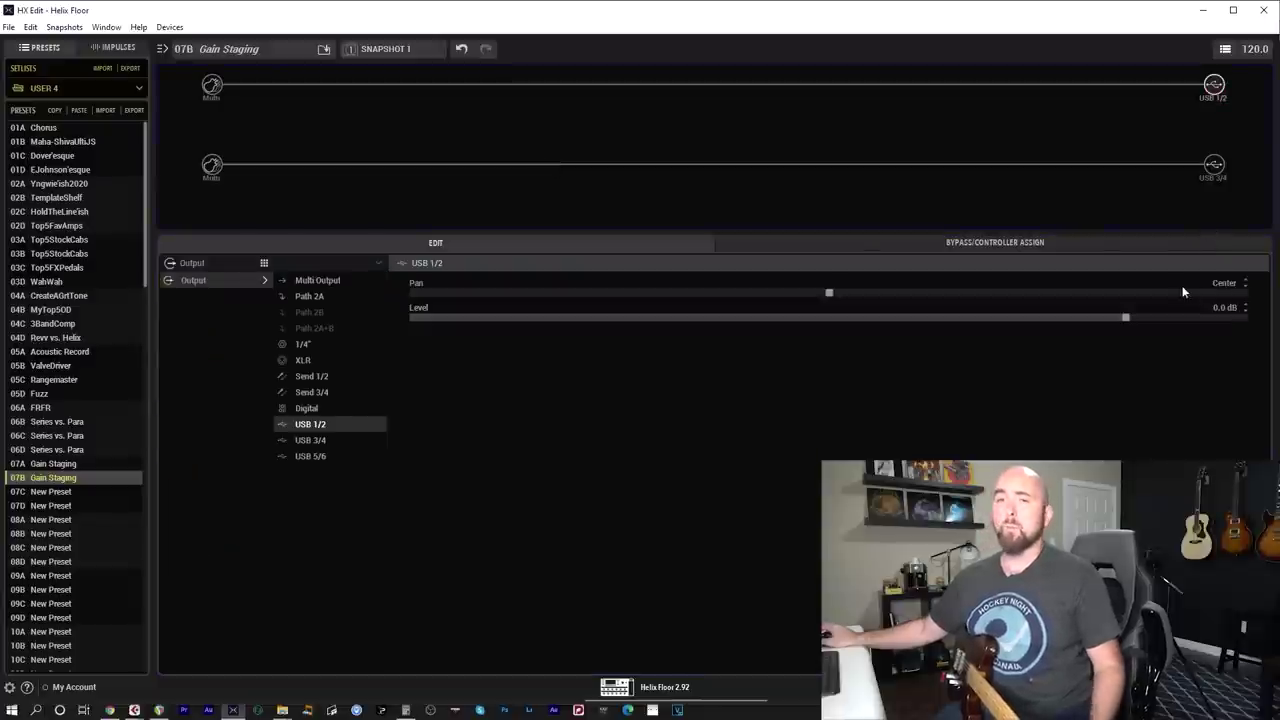
{"action": "left_click", "coordinate": [1205, 175]}
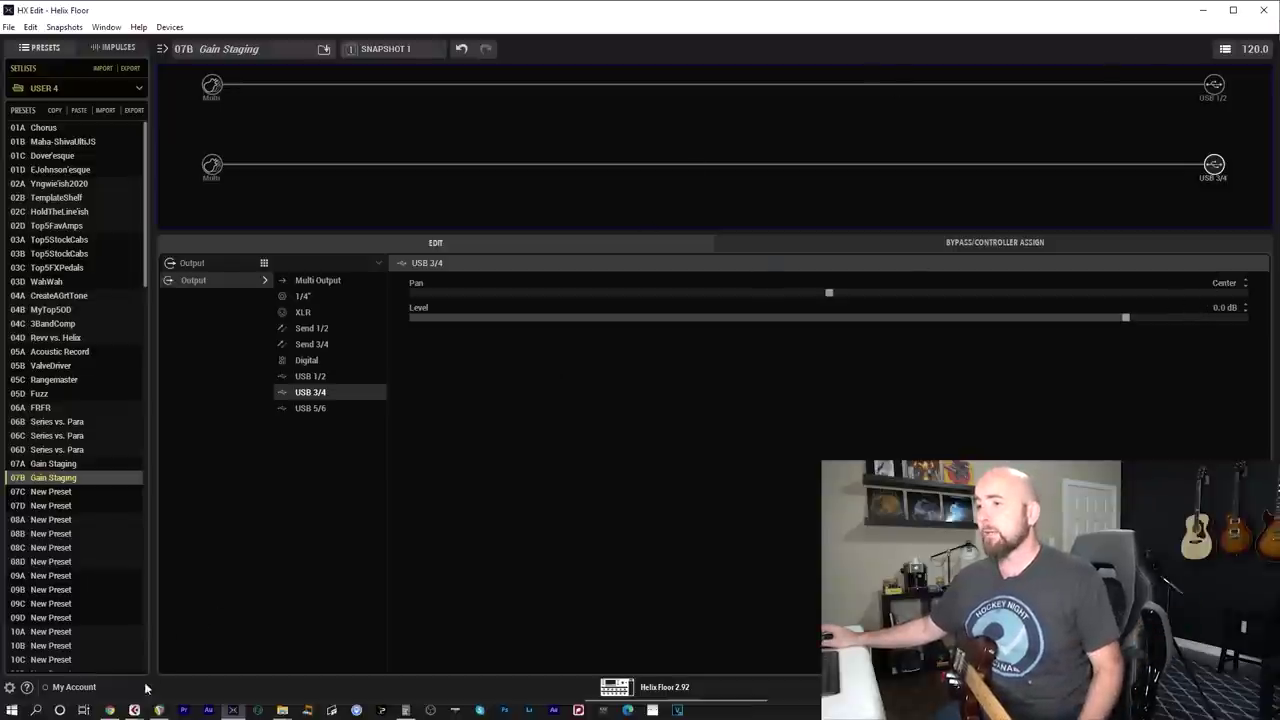
{"action": "mouse_move", "coordinate": [134, 710]}
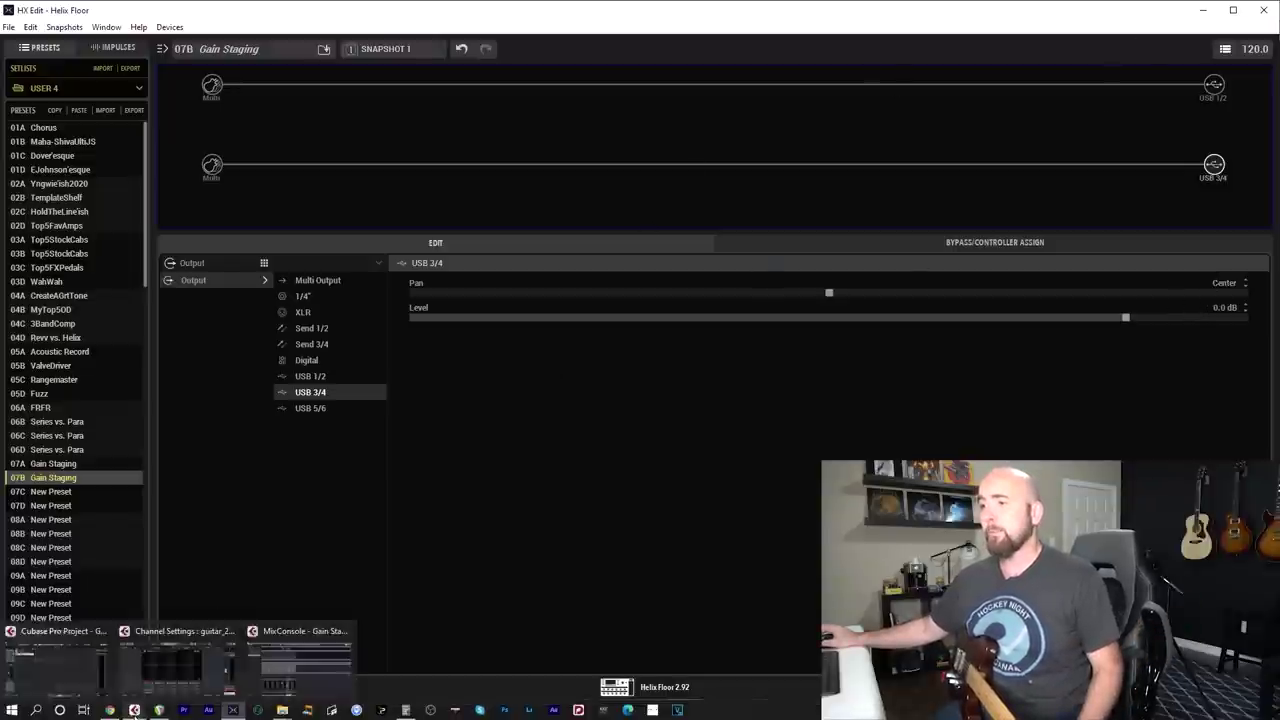
{"action": "left_click", "coordinate": [58, 668]}
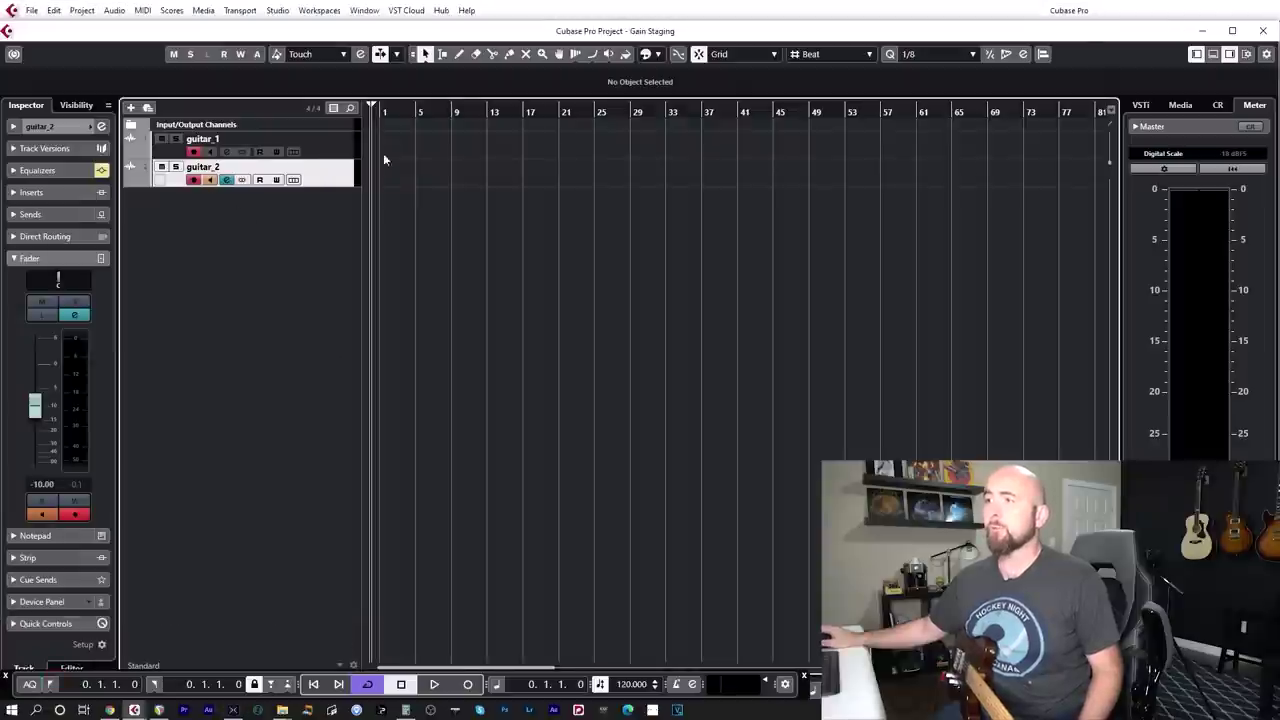
Step: Make the guitar tracks taller, expand the Inspector routing section, and select guitar_1
{"action": "left_click_drag", "start_coordinate": [337, 163], "coordinate": [338, 265]}
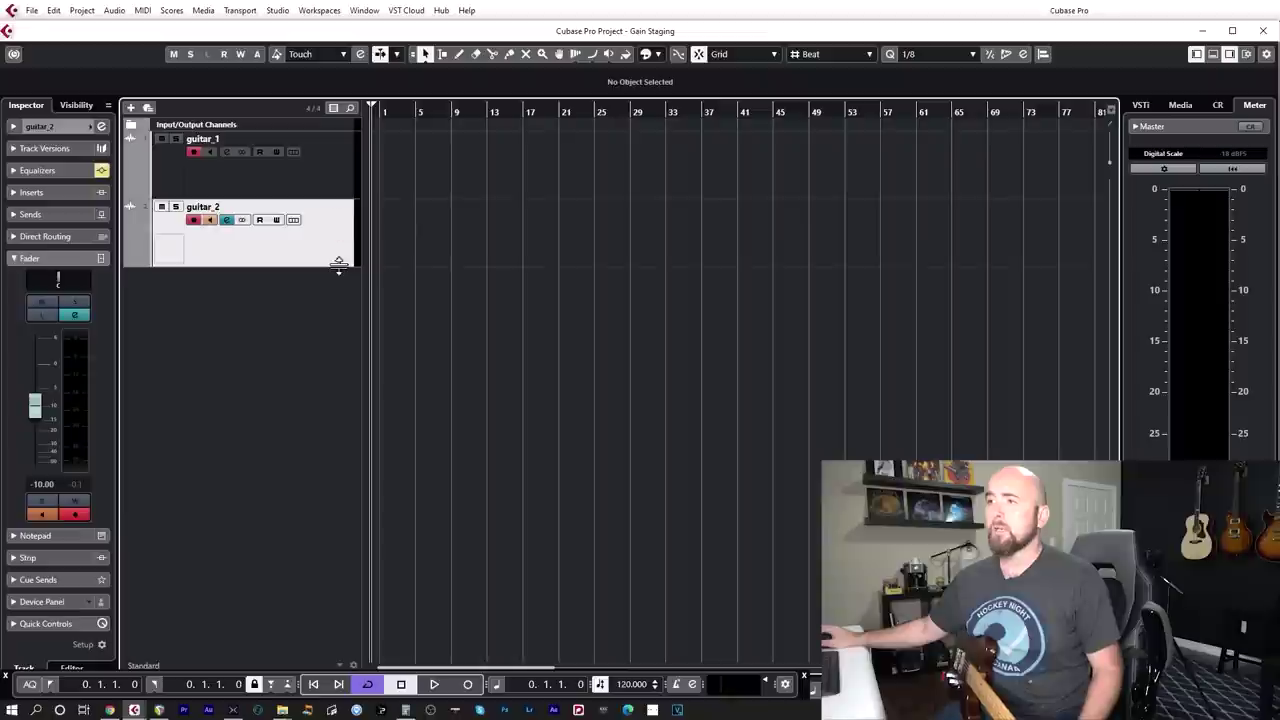
{"action": "left_click", "coordinate": [40, 126]}
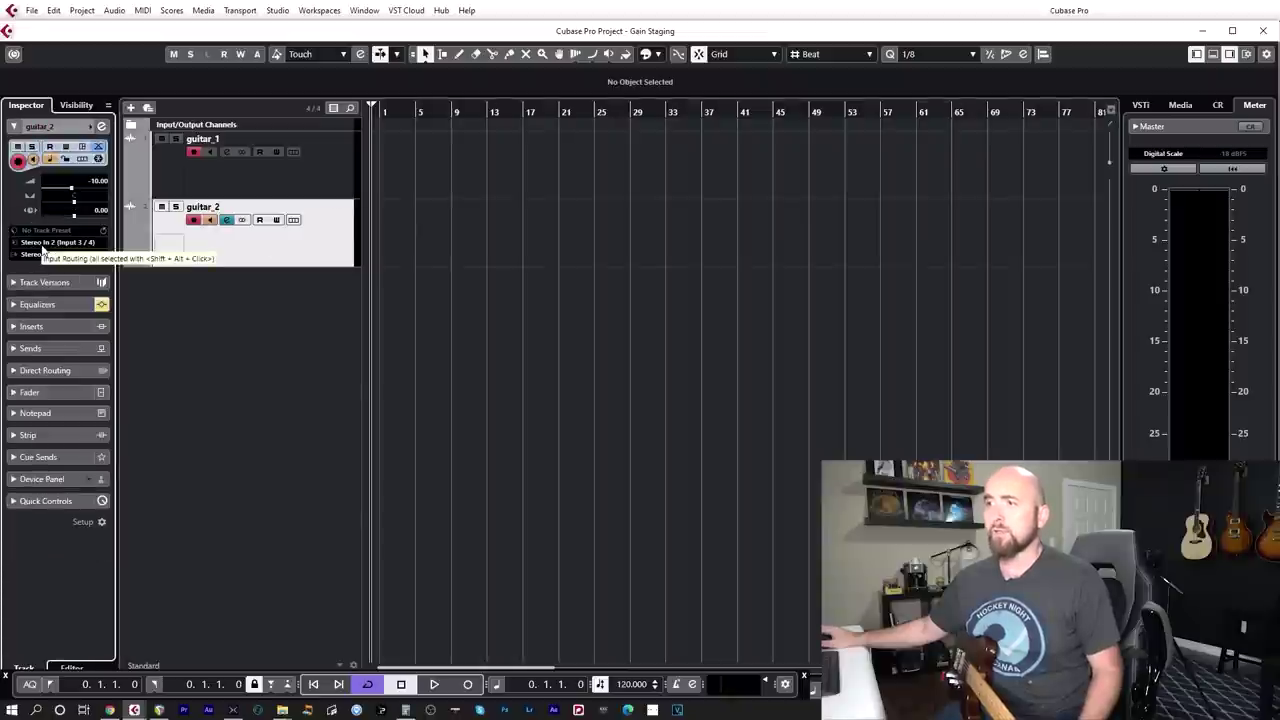
{"action": "left_click", "coordinate": [303, 191]}
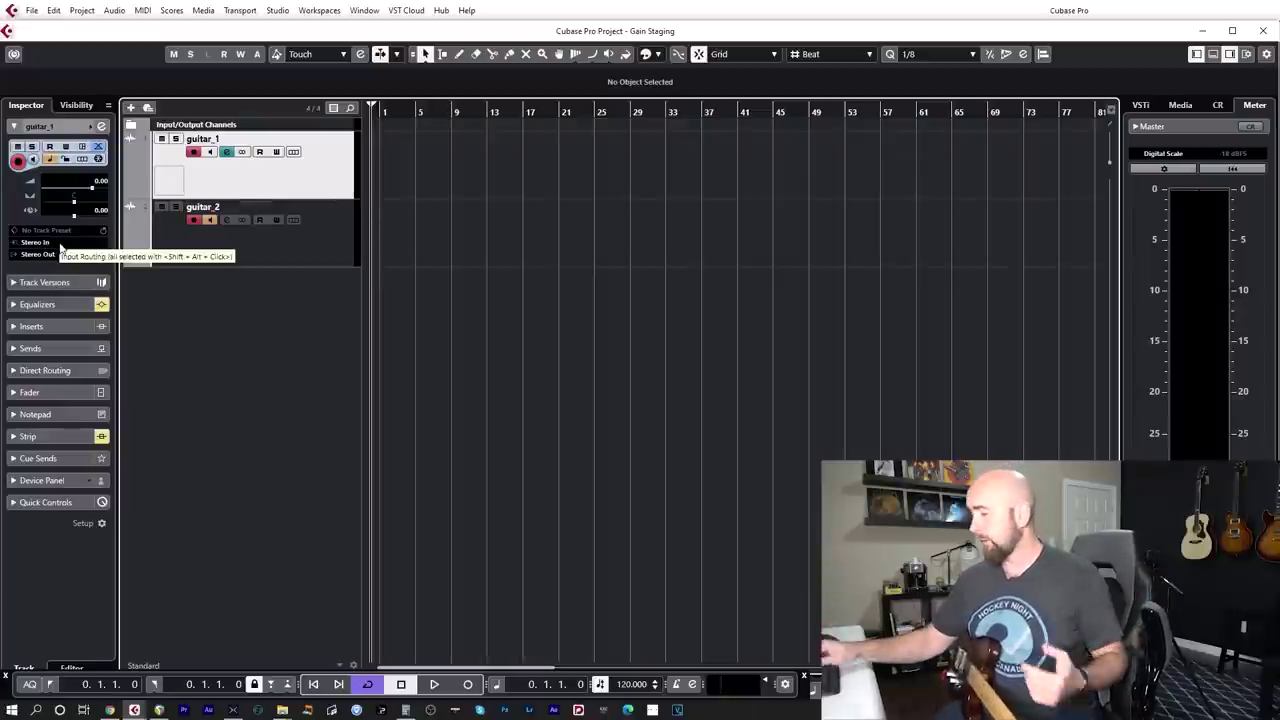
Step: Check in Audio Connections that guitar_1 uses Helix inputs 1/2 and guitar_2 inputs 3/4
{"action": "key", "text": "F4"}
{"action": "left_click_drag", "start_coordinate": [1228, 22], "coordinate": [512, 166]}
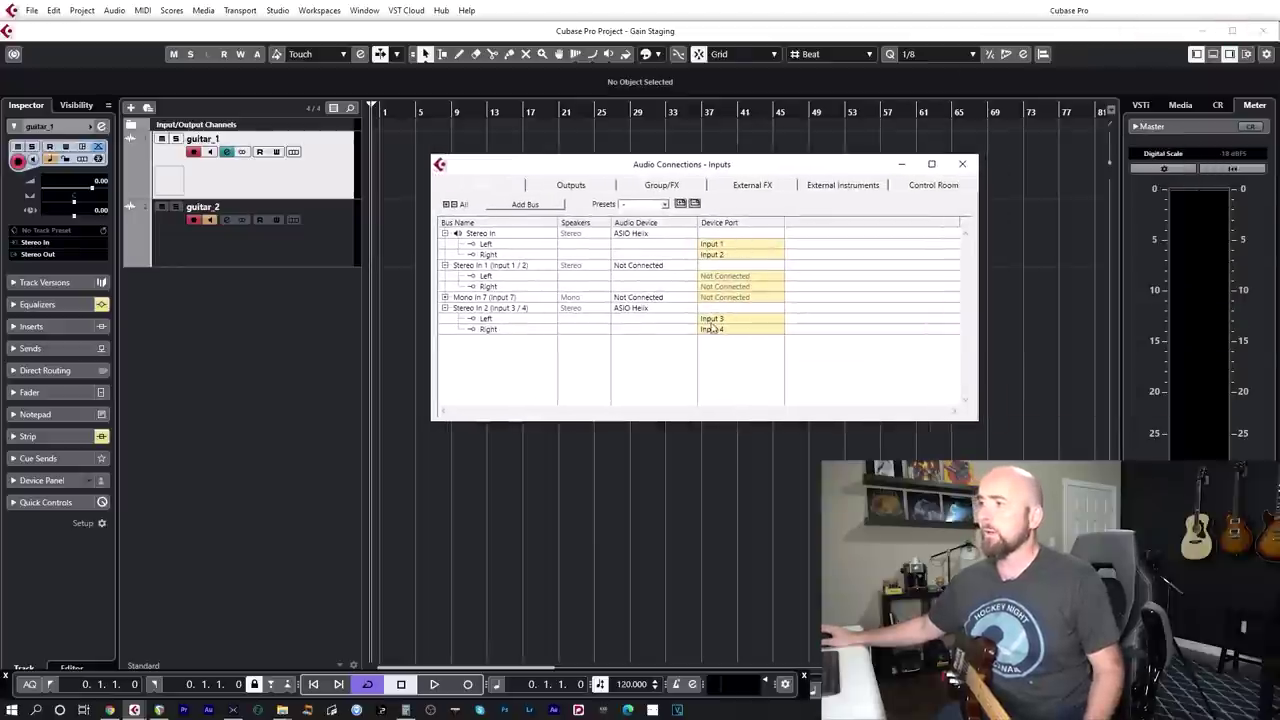
{"action": "left_click", "coordinate": [901, 164]}
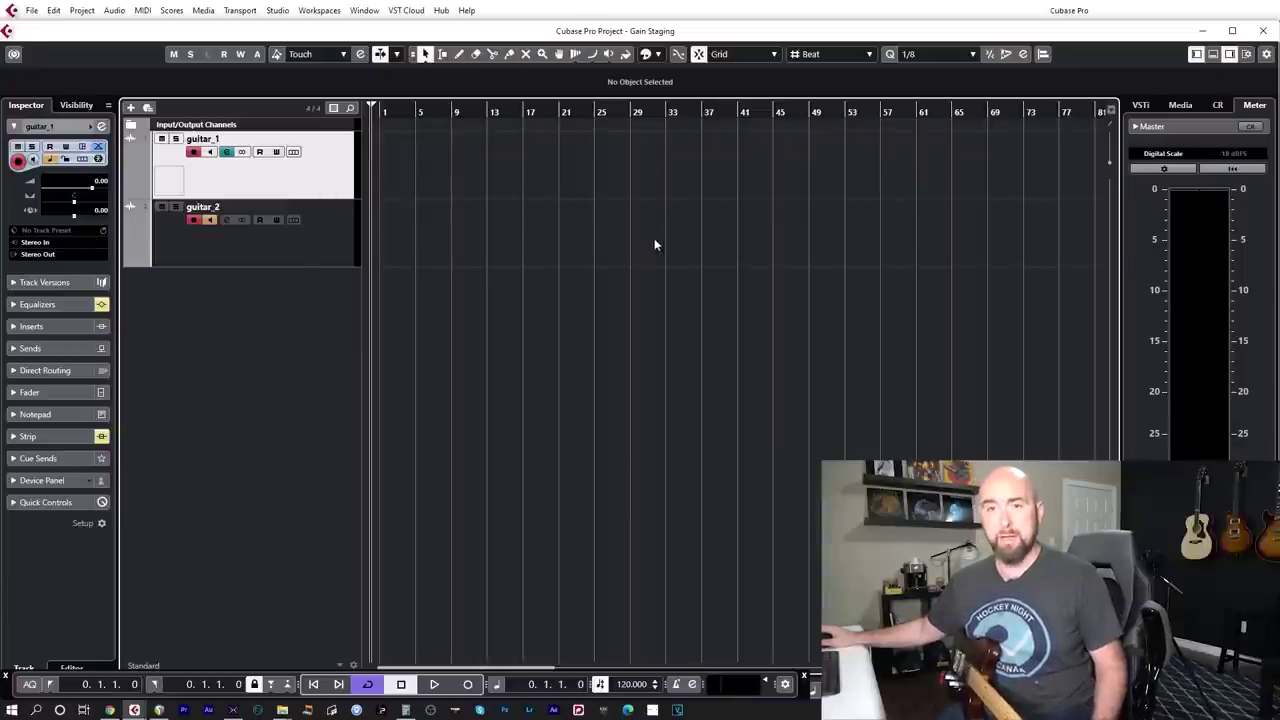
{"action": "left_click", "coordinate": [234, 710]}
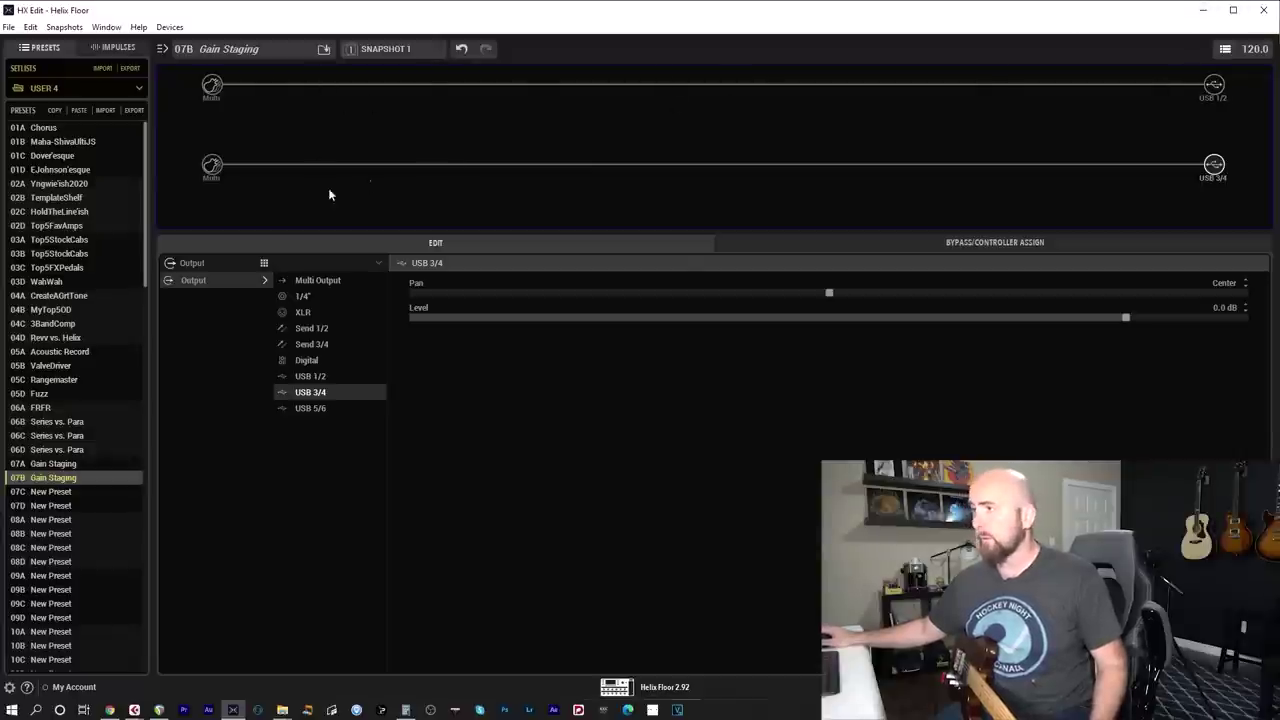
{"action": "left_click", "coordinate": [1203, 10]}
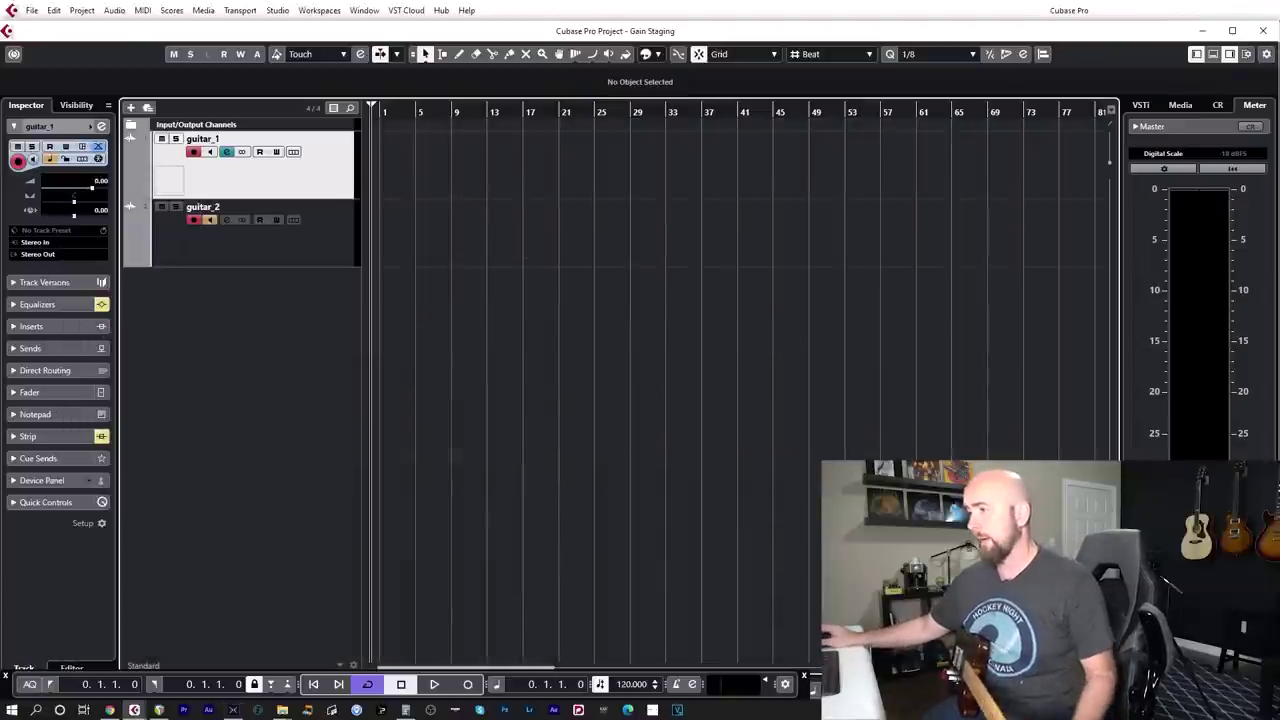
Step: Record a take from bar 1 to about bar 4 on both guitar_1 and guitar_2
{"action": "key", "text": "KP_Multiply"}
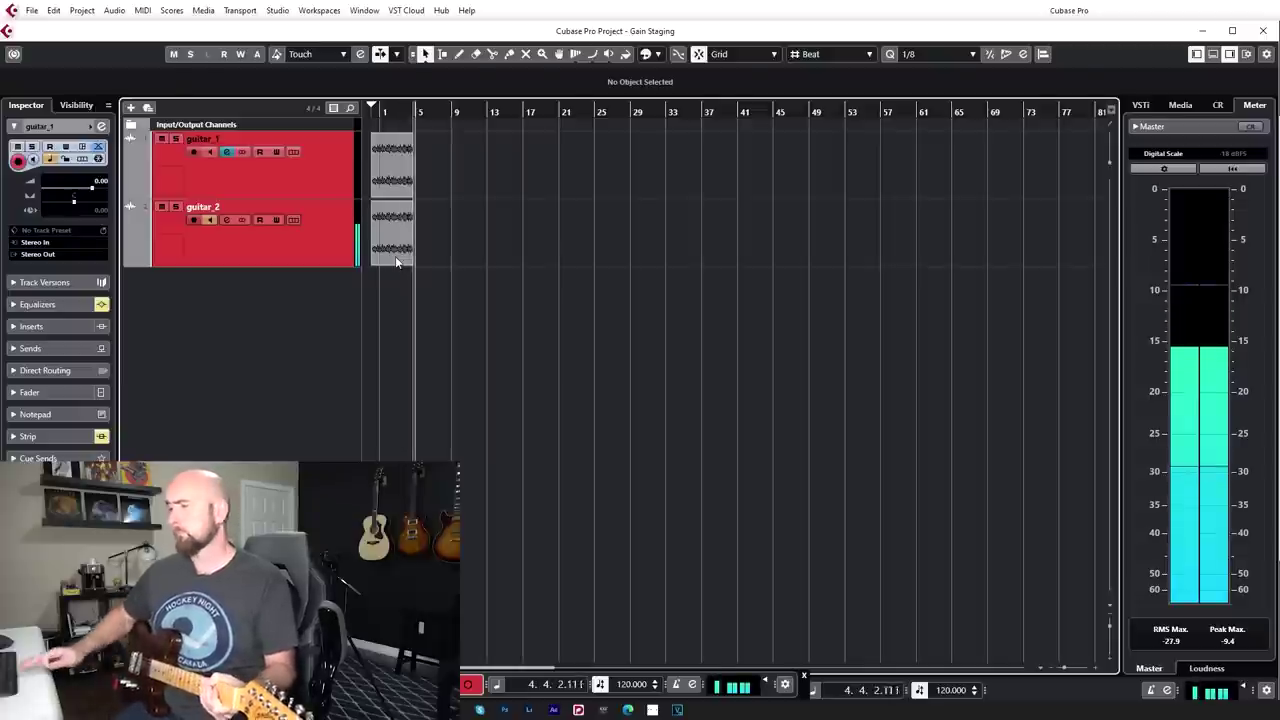
{"action": "key", "text": "space"}
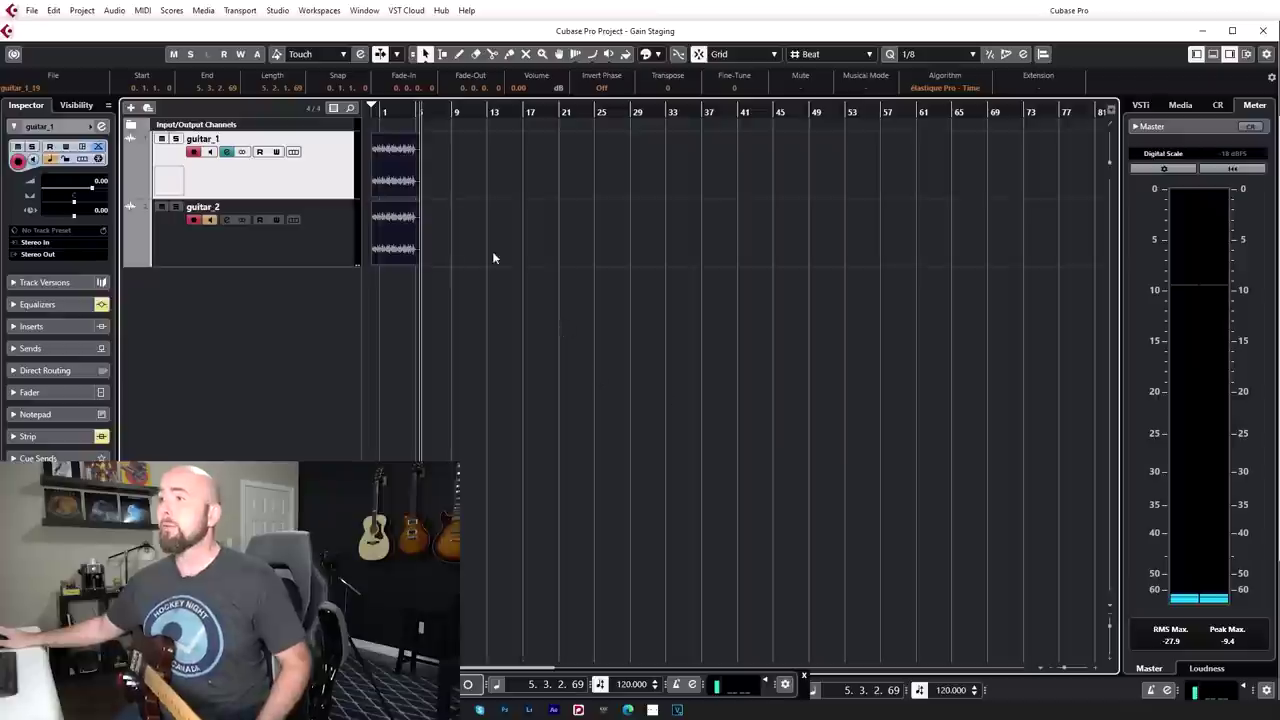
Step: Loop bars 1–4, disarm both tracks, turn off guitar_2 monitoring, play back, and open the MixConsole
{"action": "left_click", "coordinate": [379, 107]}
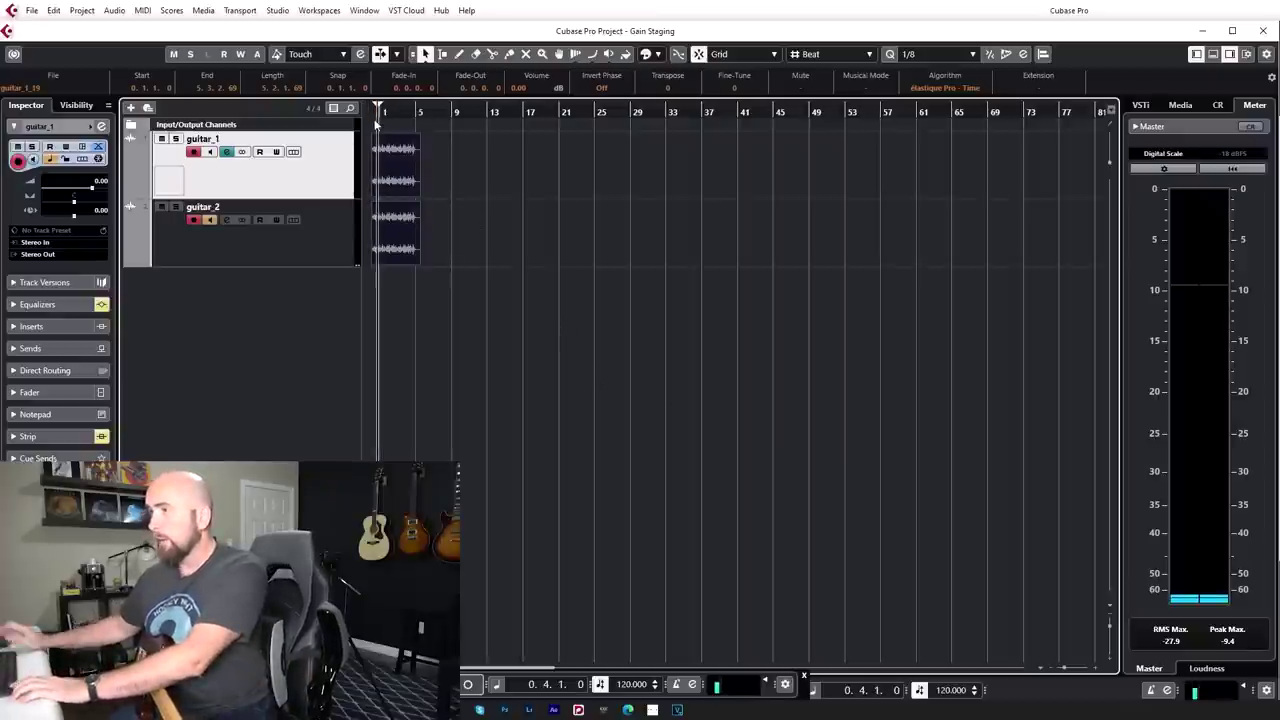
{"action": "left_click", "coordinate": [412, 111]}
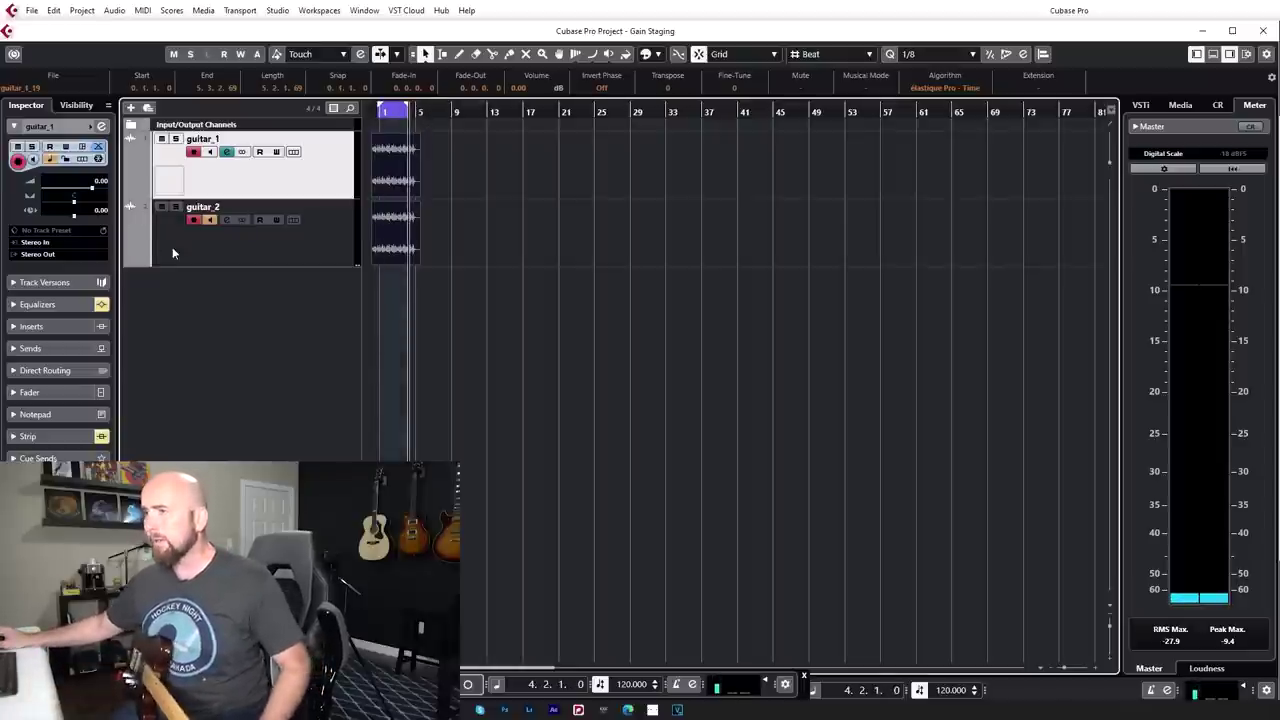
{"action": "left_click", "coordinate": [208, 221]}
{"action": "left_click", "coordinate": [194, 220]}
{"action": "left_click", "coordinate": [193, 151]}
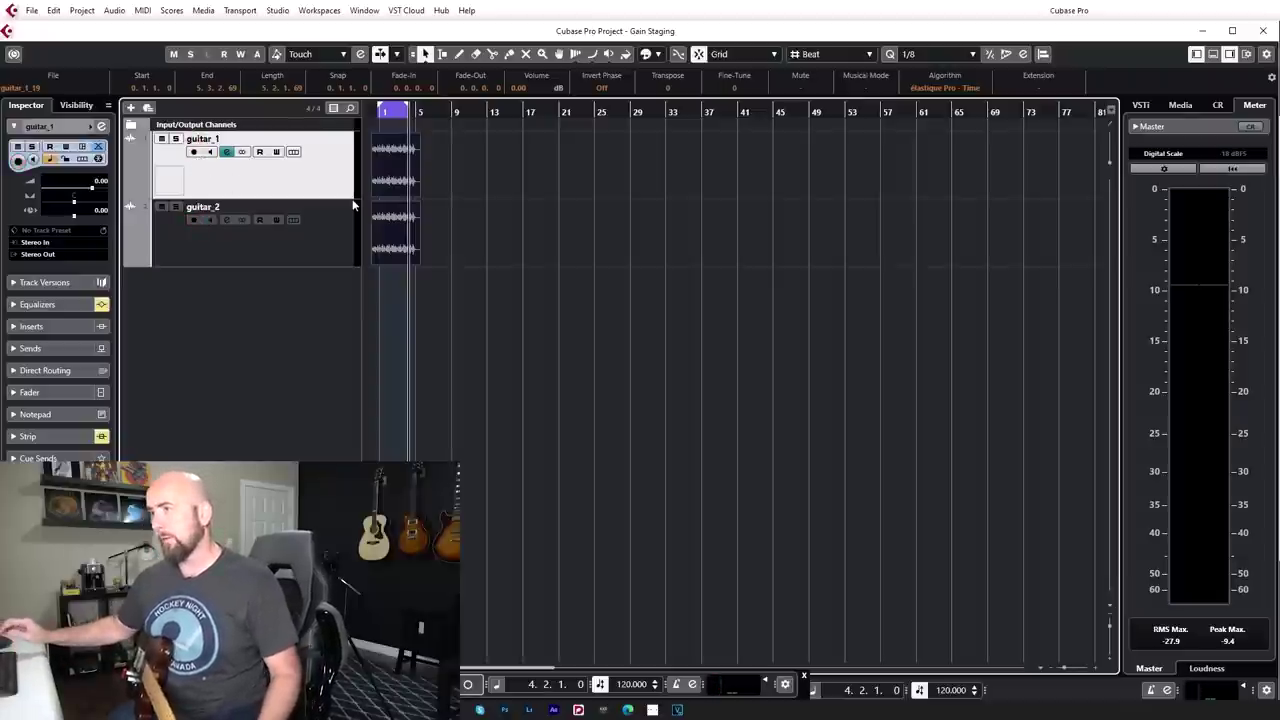
{"action": "key", "text": "space"}
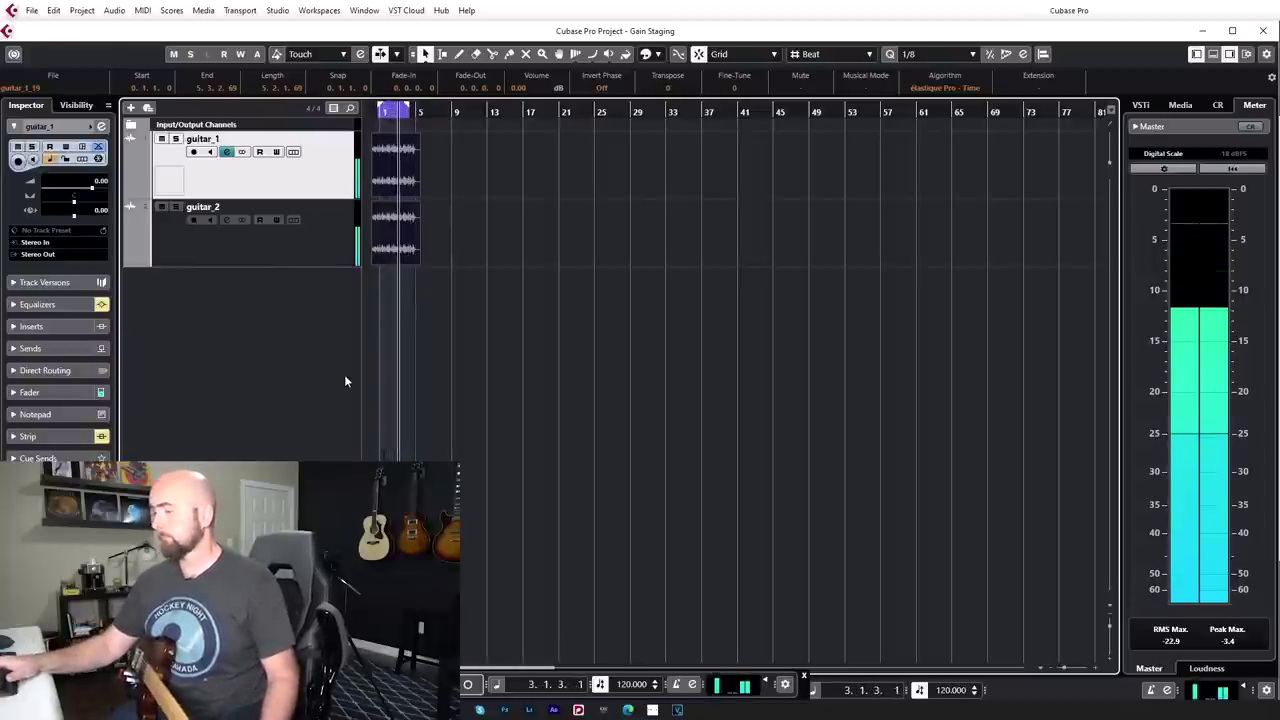
{"action": "key", "text": "F3"}
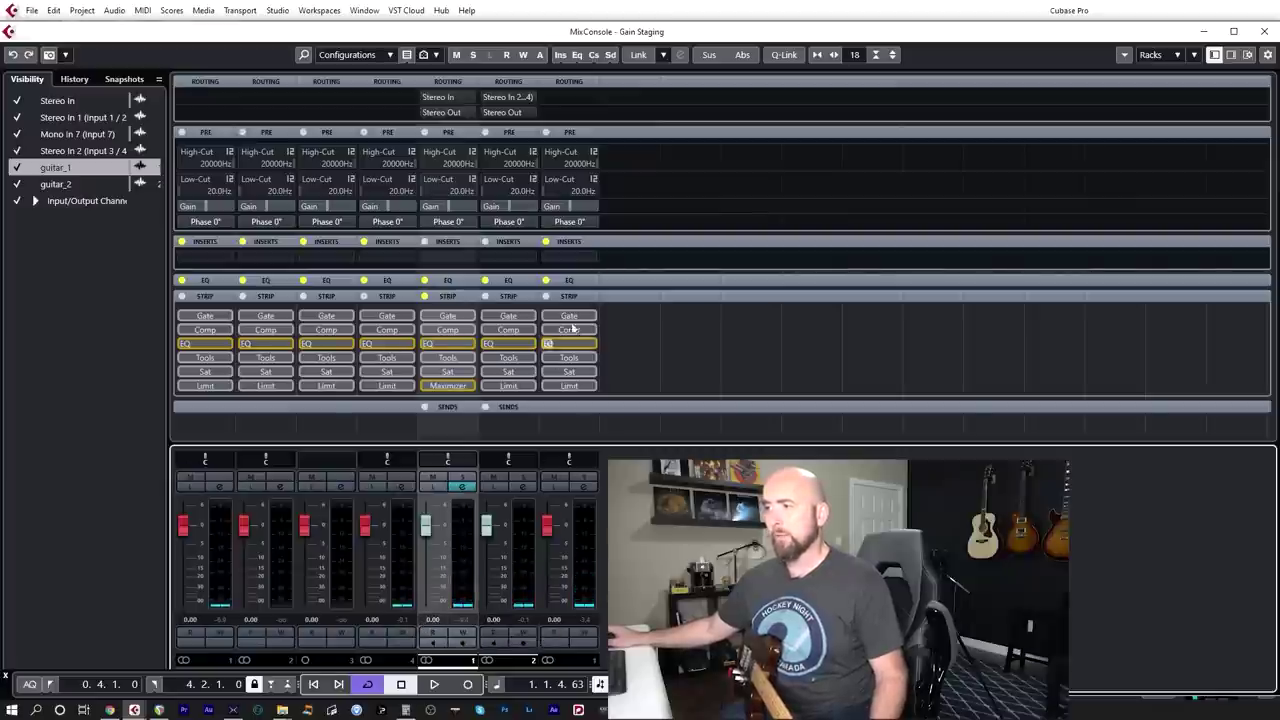
Step: Try guitar_2's Phase button on and off, hide the transport bar, and start playback
{"action": "left_click", "coordinate": [508, 222]}
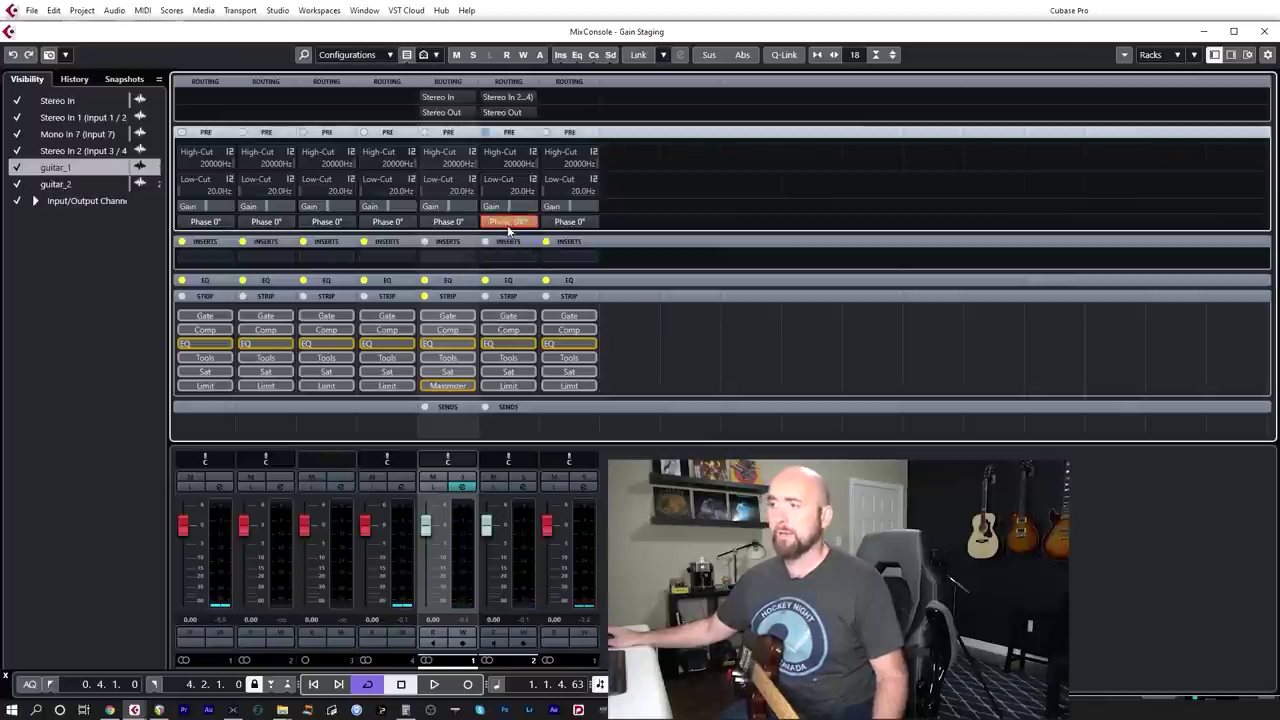
{"action": "left_click", "coordinate": [507, 224]}
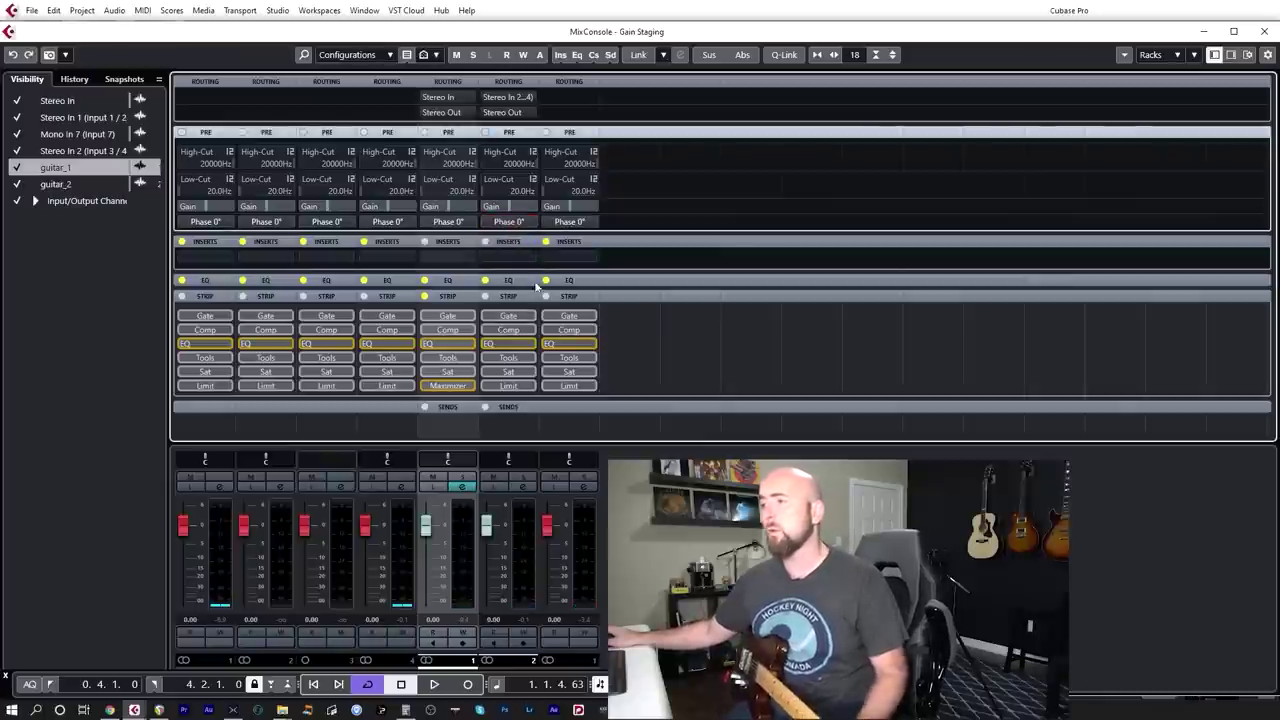
{"action": "key", "text": "F2"}
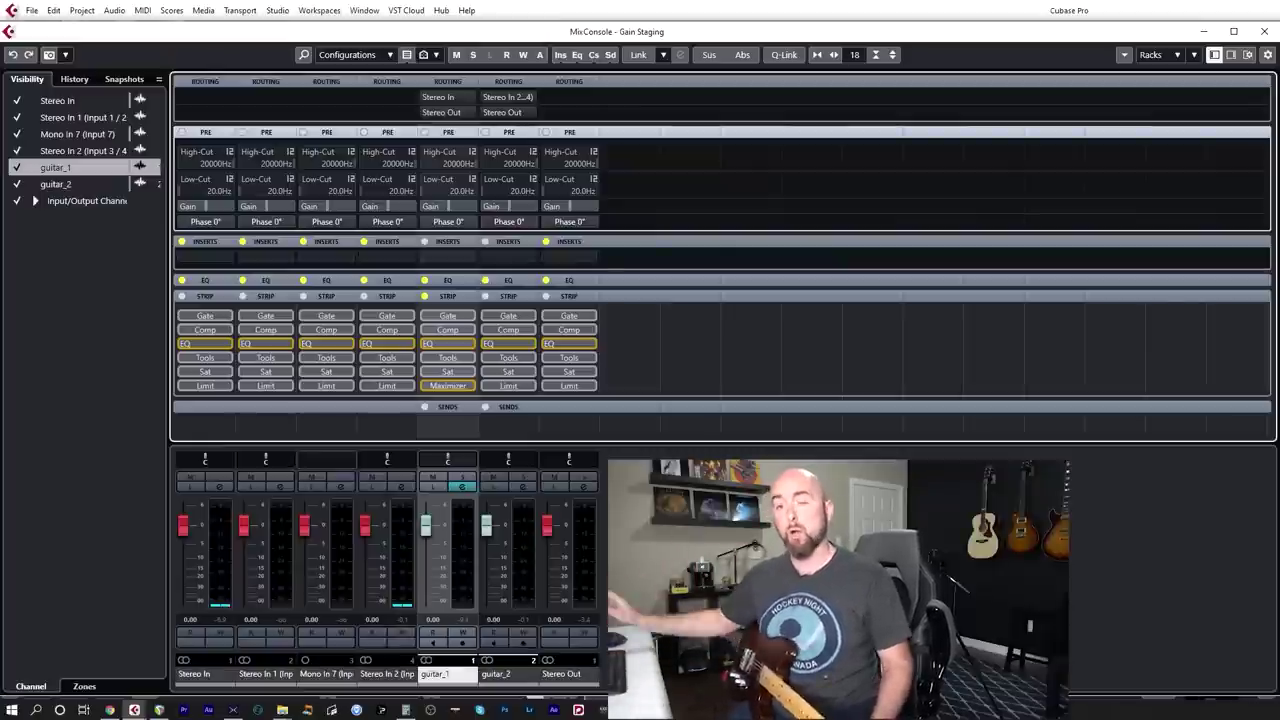
{"action": "key", "text": "space"}
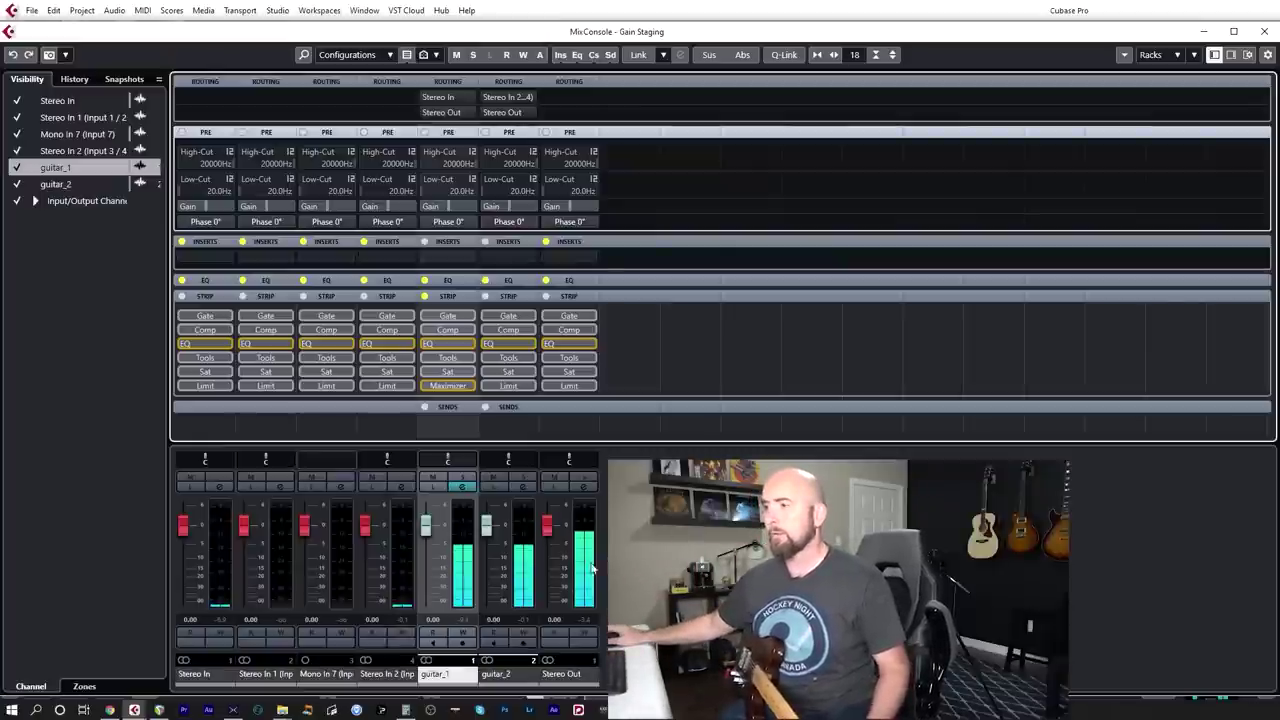
Step: Compare guitar_2 at 0° and 180° against guitar_1, leave it at 180°, and close the MixConsole
{"action": "left_click", "coordinate": [510, 222]}
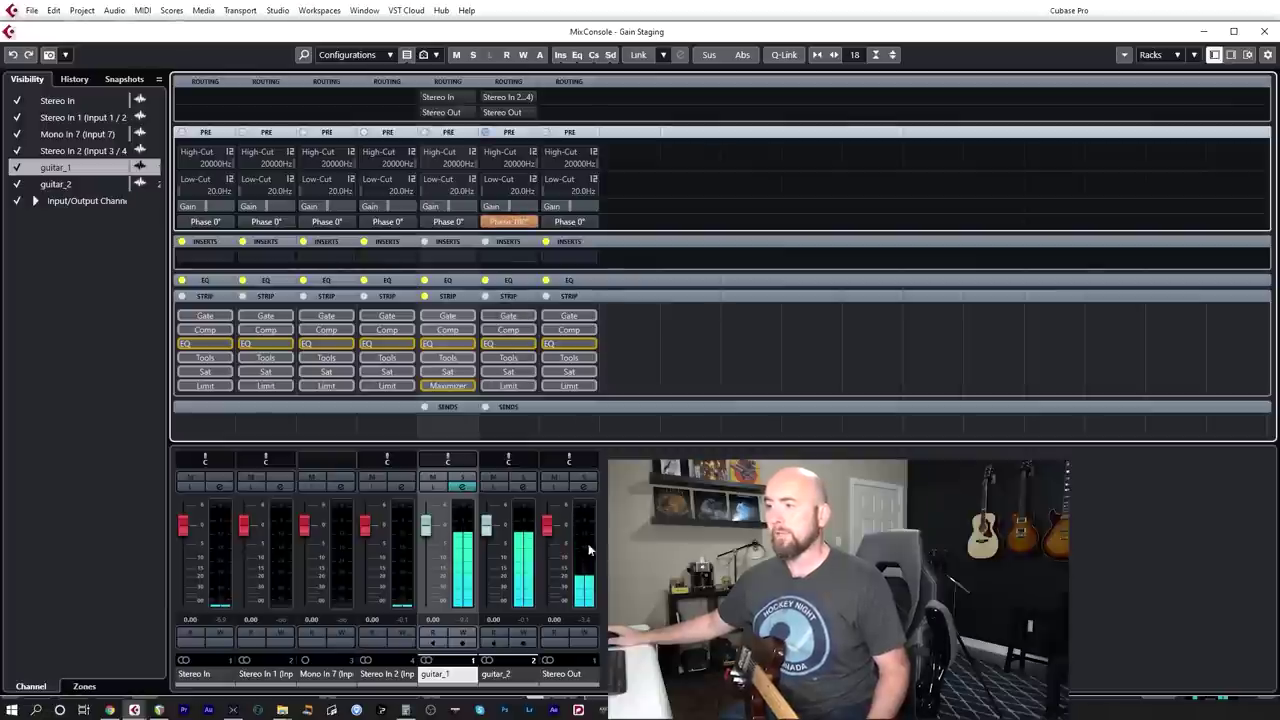
{"action": "left_click", "coordinate": [587, 627]}
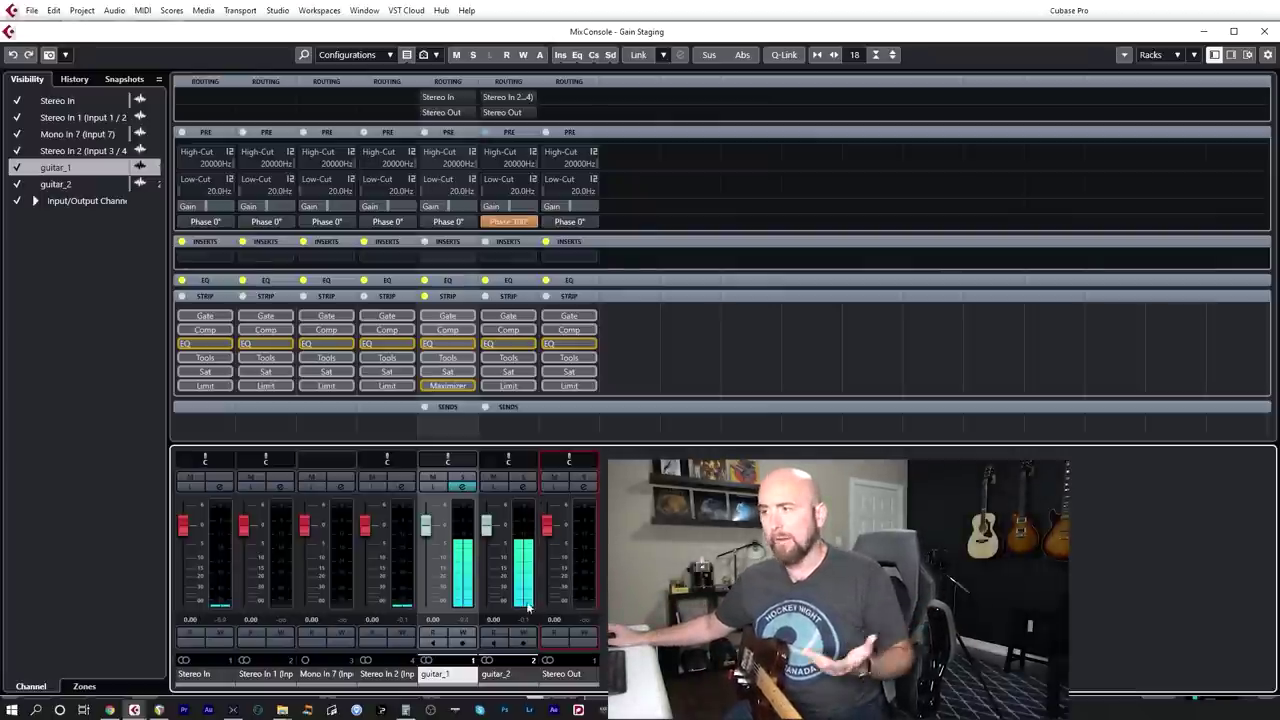
{"action": "left_click", "coordinate": [518, 222]}
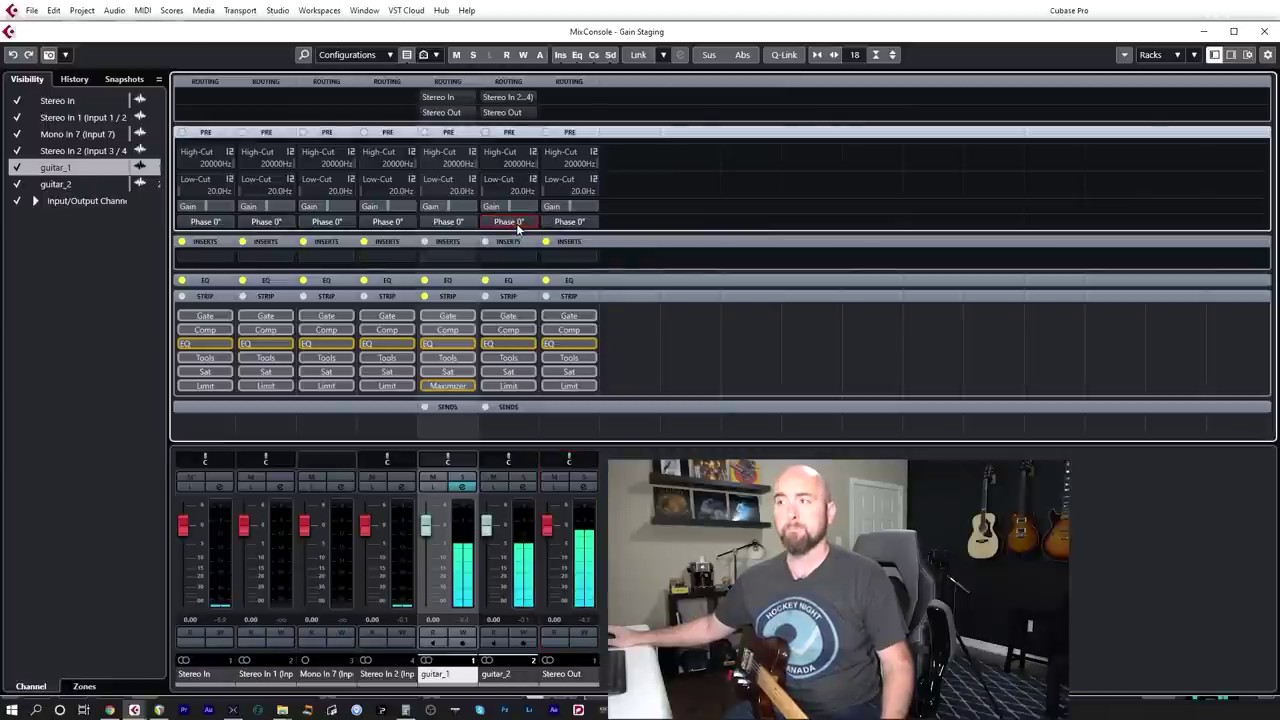
{"action": "left_click", "coordinate": [516, 222]}
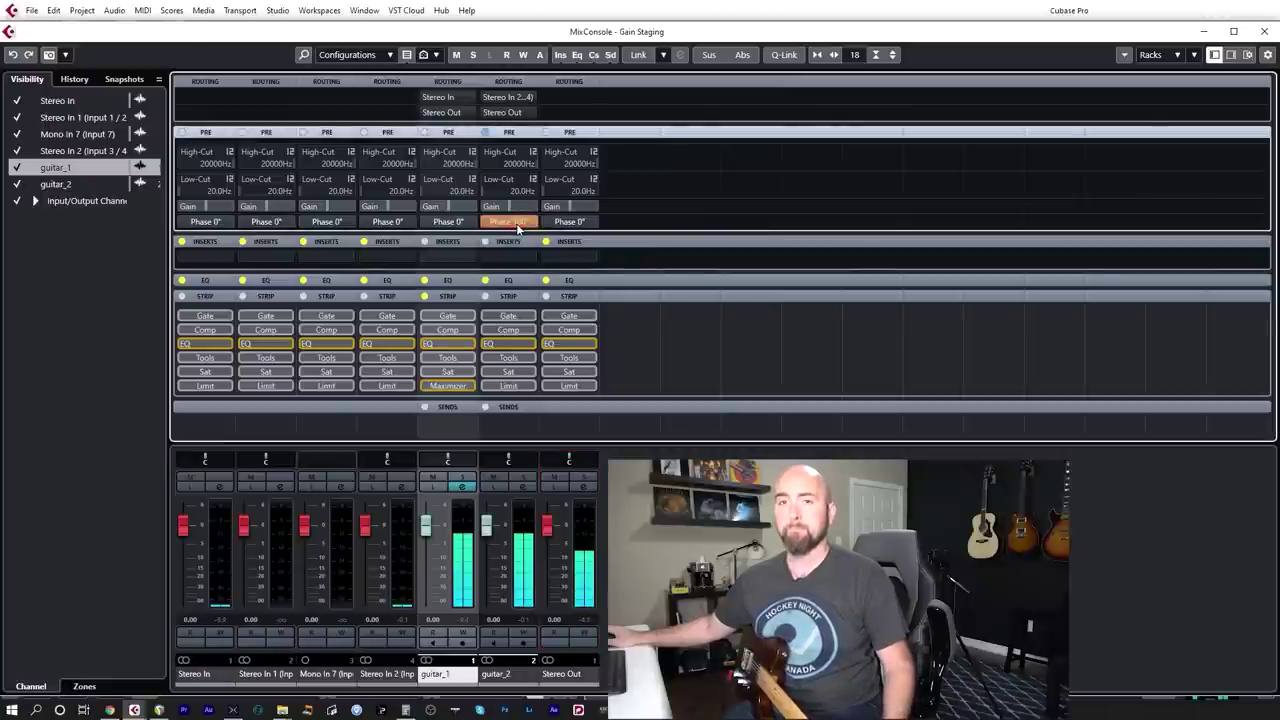
{"action": "left_click", "coordinate": [517, 222]}
{"action": "left_click", "coordinate": [518, 222]}
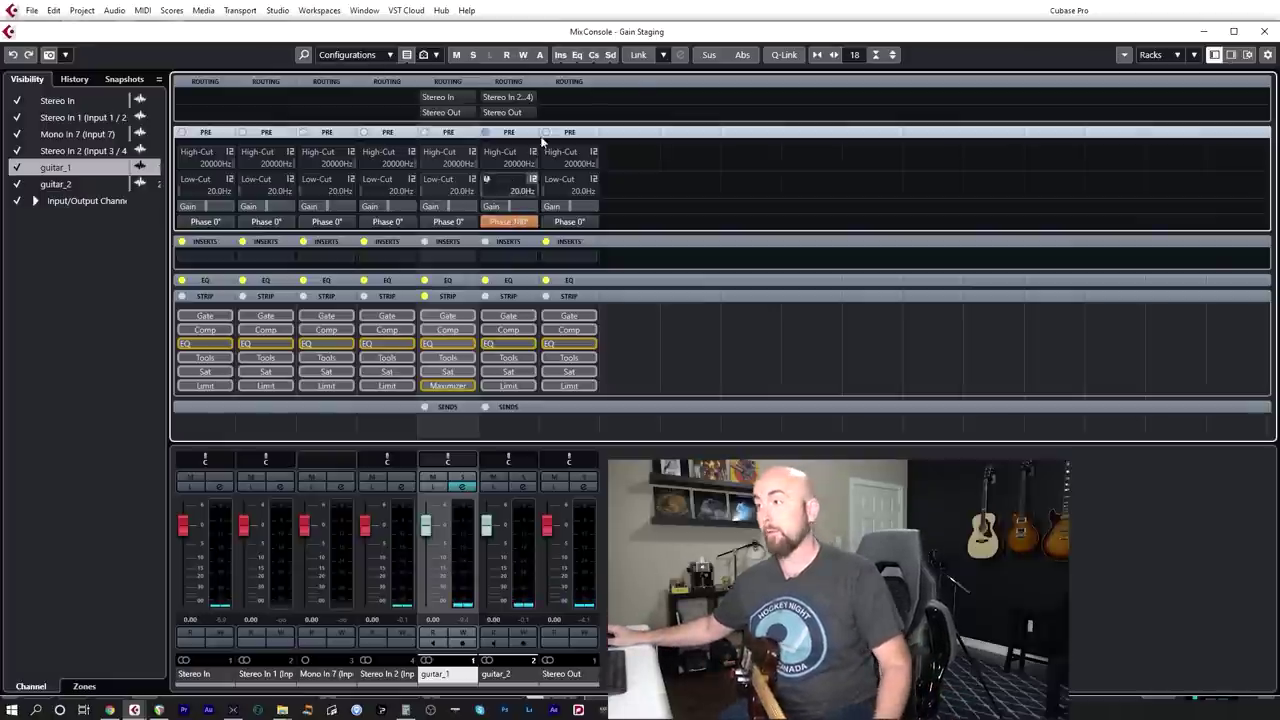
{"action": "key", "text": "F3"}
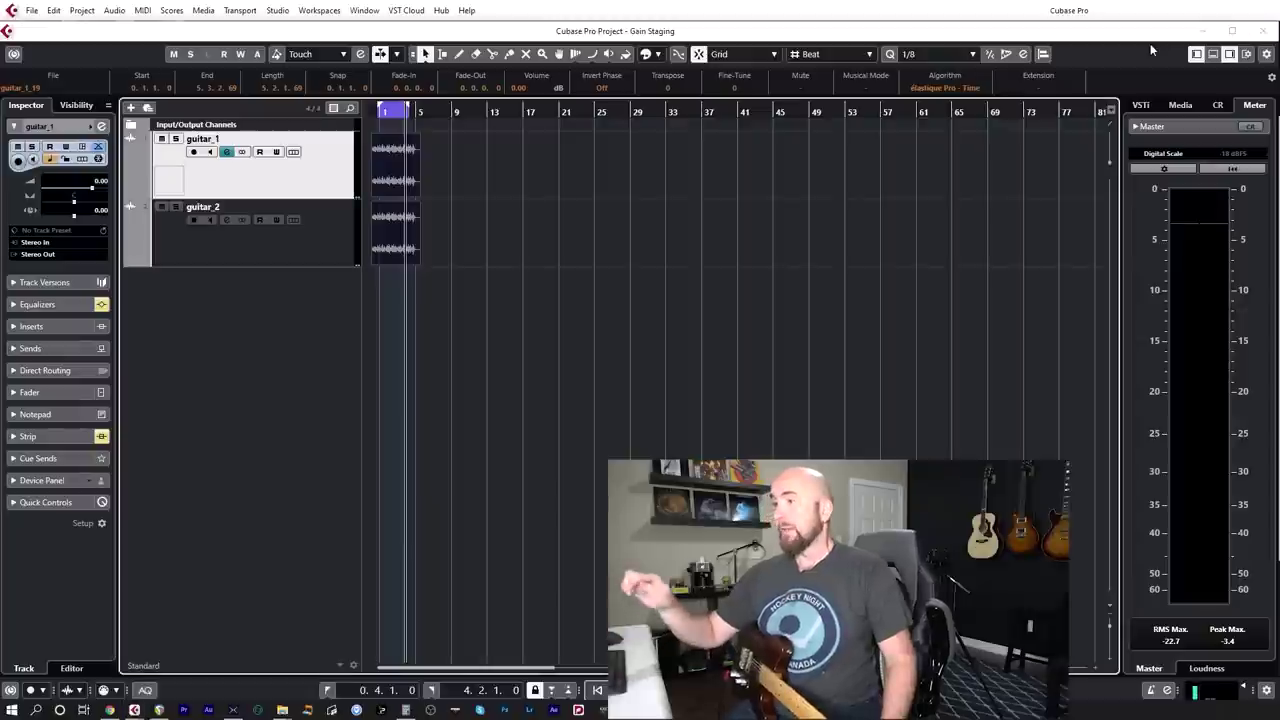
Step: Delete the recorded guitar clips and switch back to HX Edit
{"action": "left_click", "coordinate": [380, 237]}
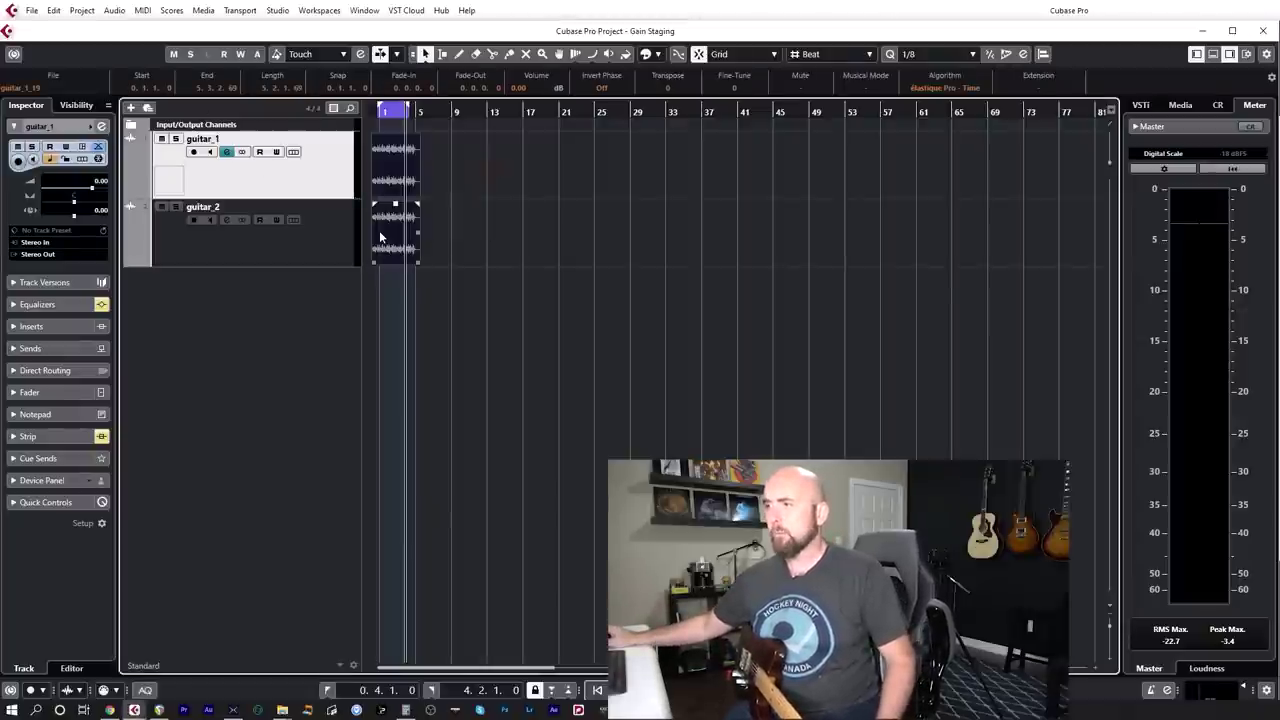
{"action": "key", "text": "Delete"}
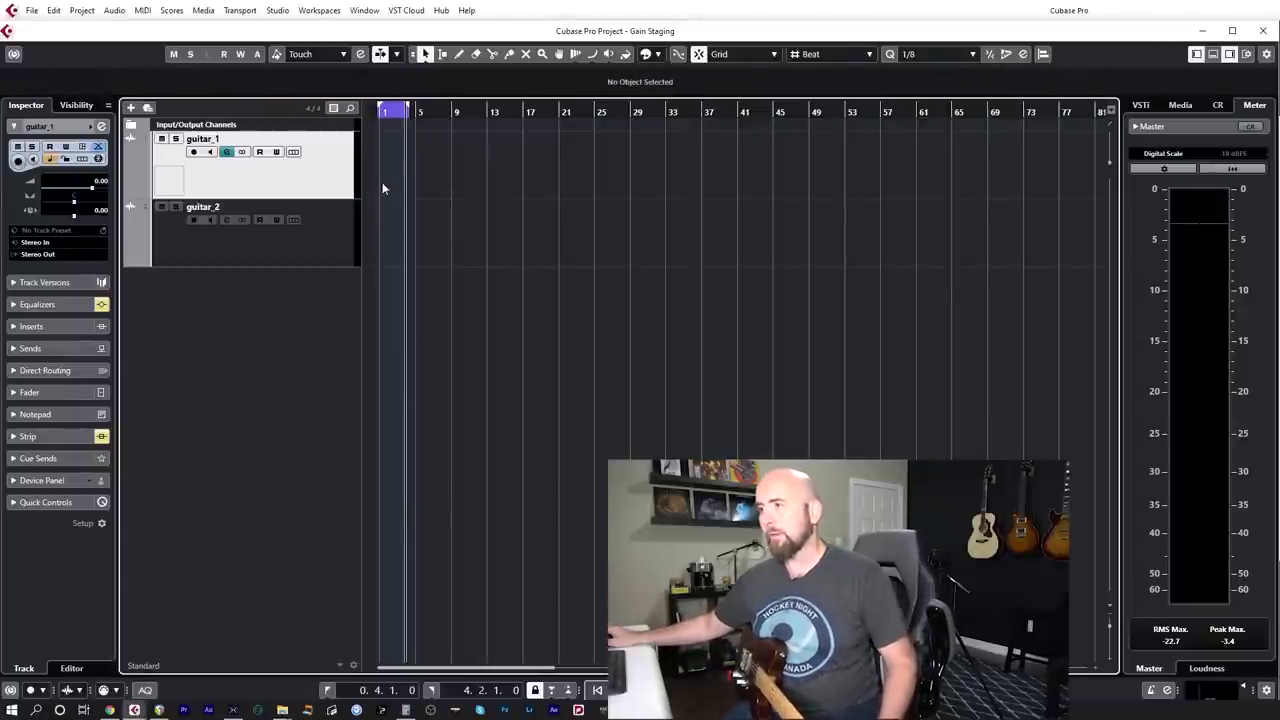
{"action": "left_click", "coordinate": [229, 710]}
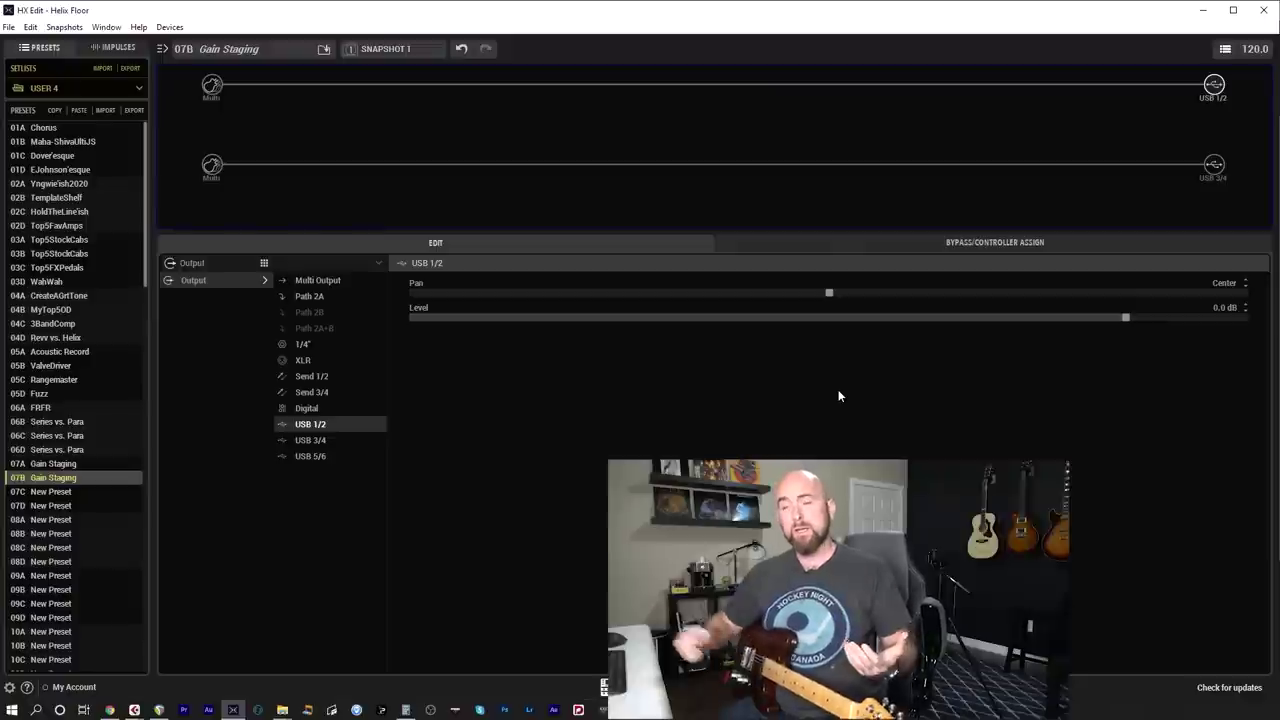
Step: Select an empty block slot on Path 2 of preset 07B Gain Staging
{"action": "left_click", "coordinate": [658, 165]}
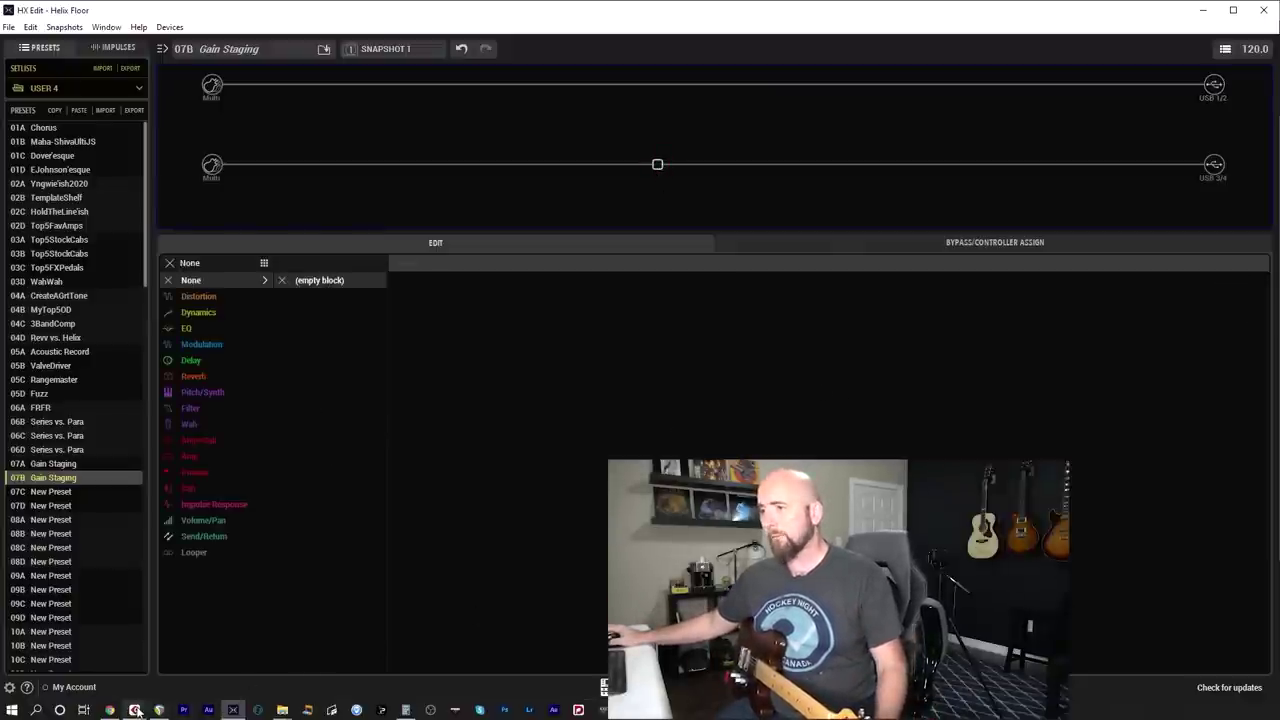
{"action": "mouse_move", "coordinate": [136, 711]}
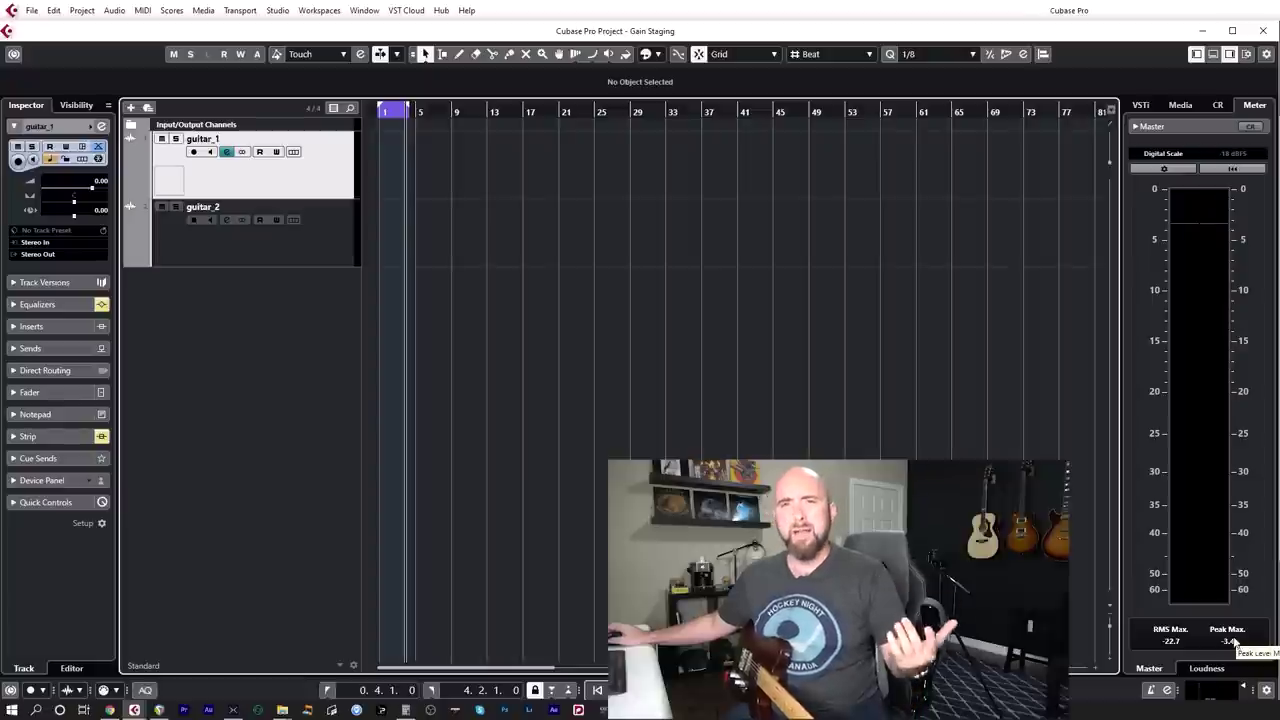
{"action": "left_click", "coordinate": [233, 711]}
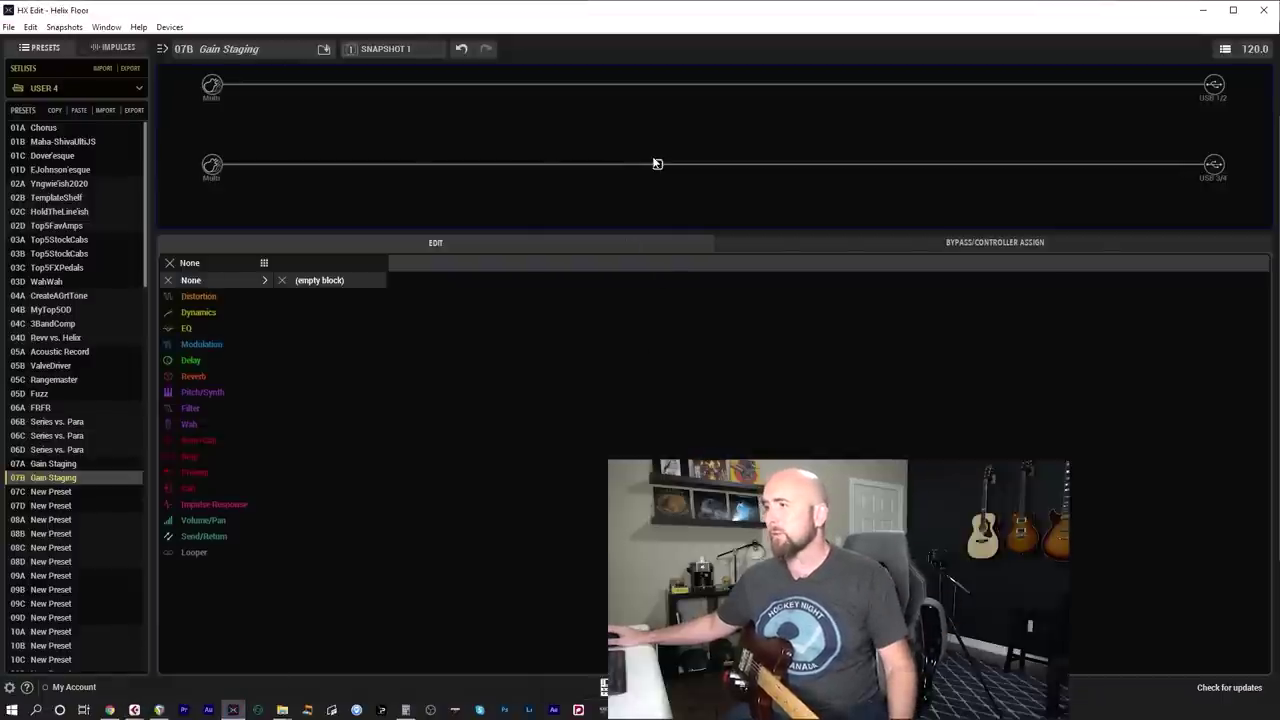
Step: Add a stereo Volume/Pan Gain block at +8.0 dB to the lower path, then minimize HX Edit
{"action": "left_click", "coordinate": [214, 521]}
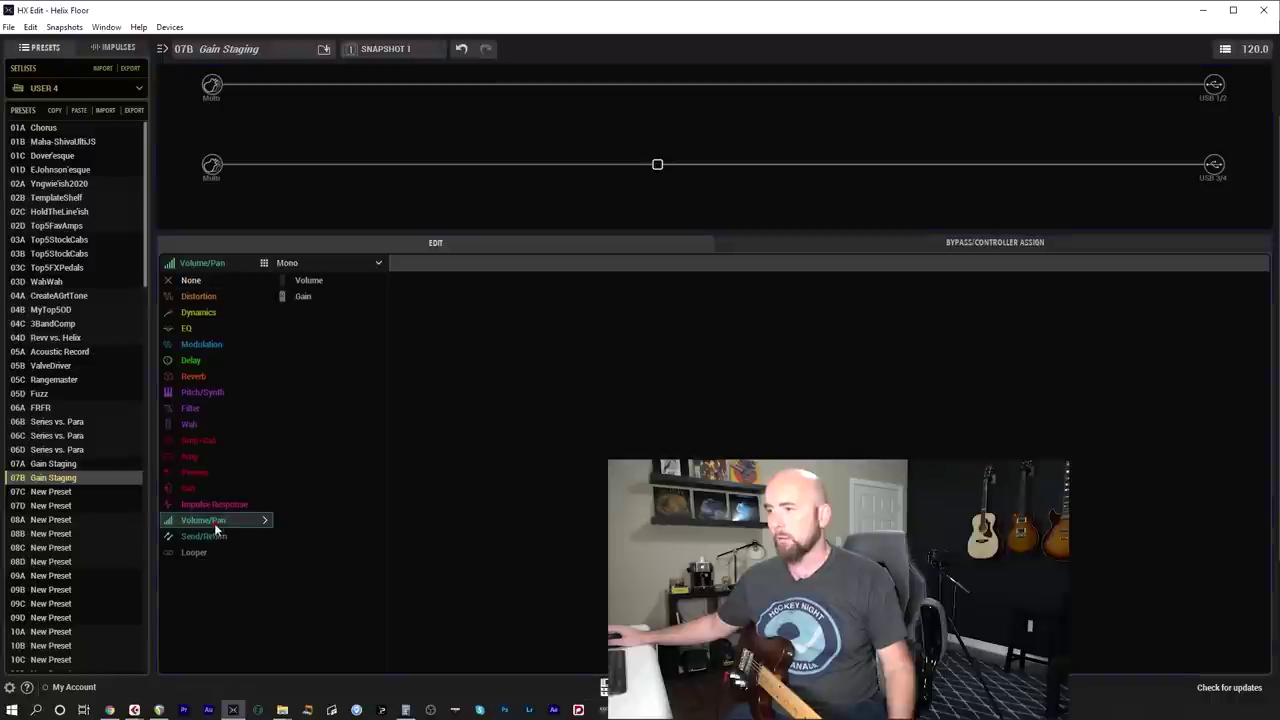
{"action": "left_click", "coordinate": [310, 262]}
{"action": "left_click", "coordinate": [309, 295]}
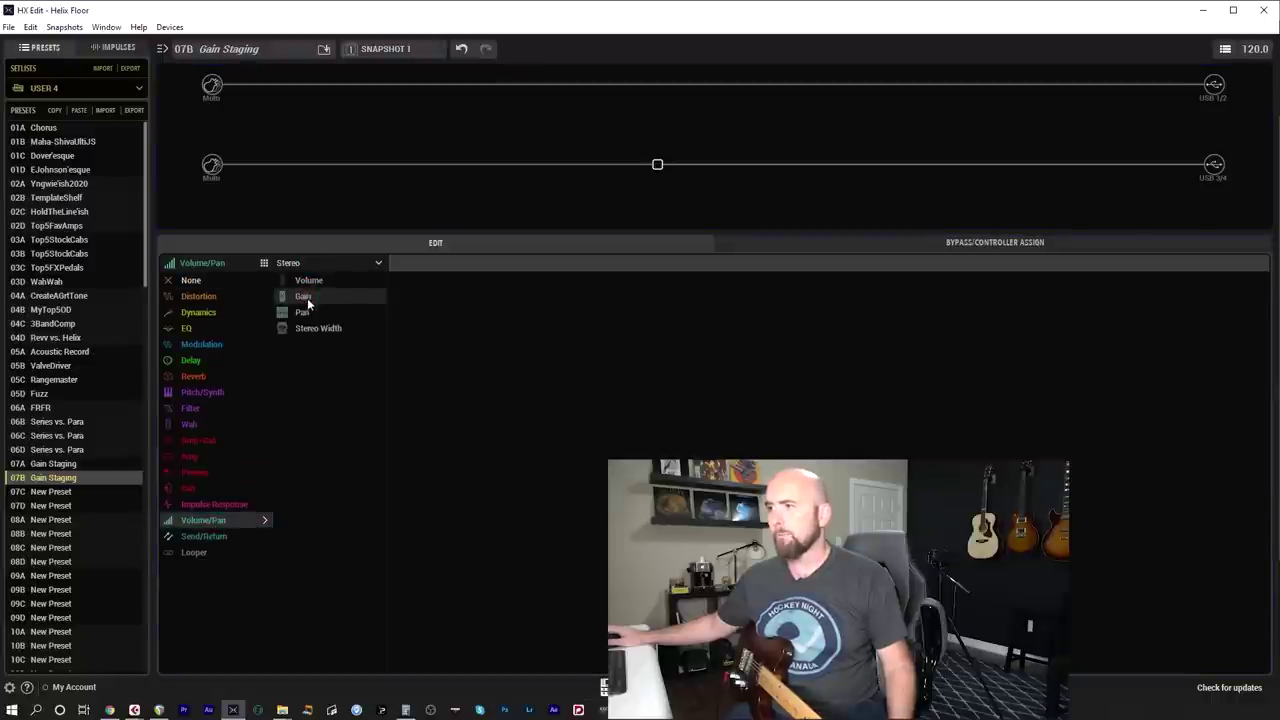
{"action": "left_click", "coordinate": [312, 298]}
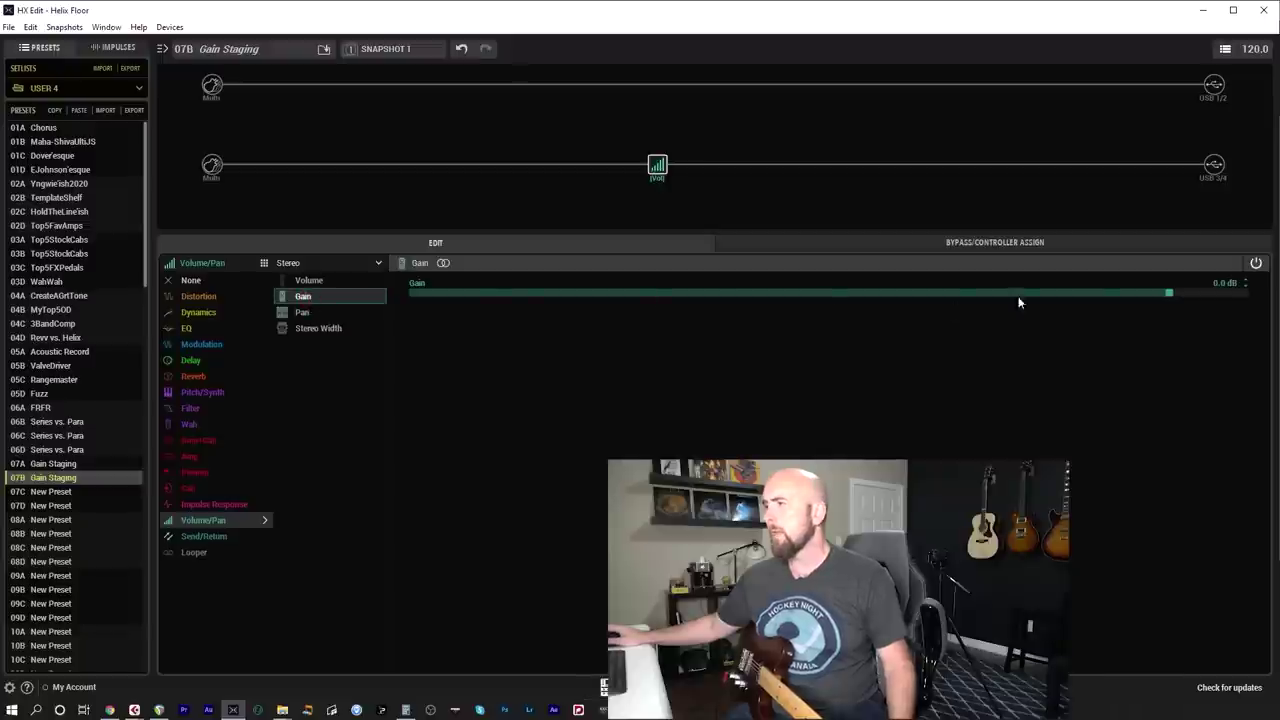
{"action": "left_click", "coordinate": [1212, 292]}
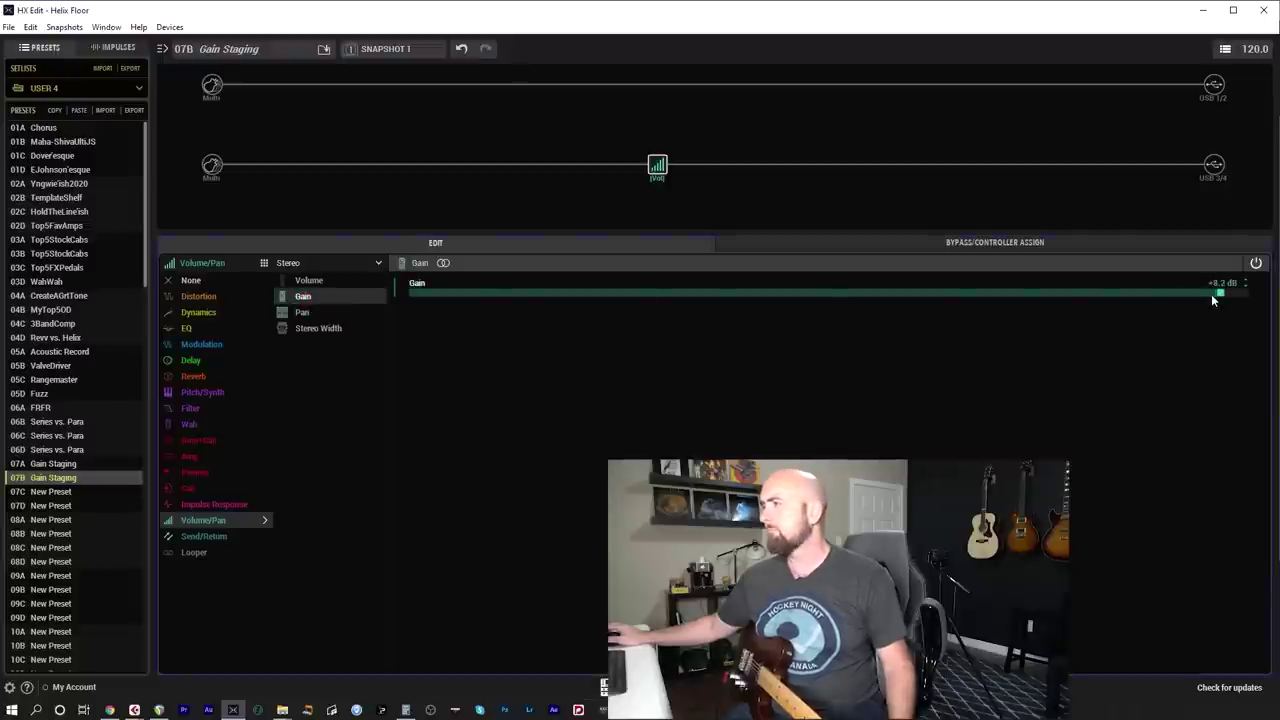
{"action": "scroll", "coordinate": [1211, 294], "scroll_direction": "down", "scroll_amount": 2}
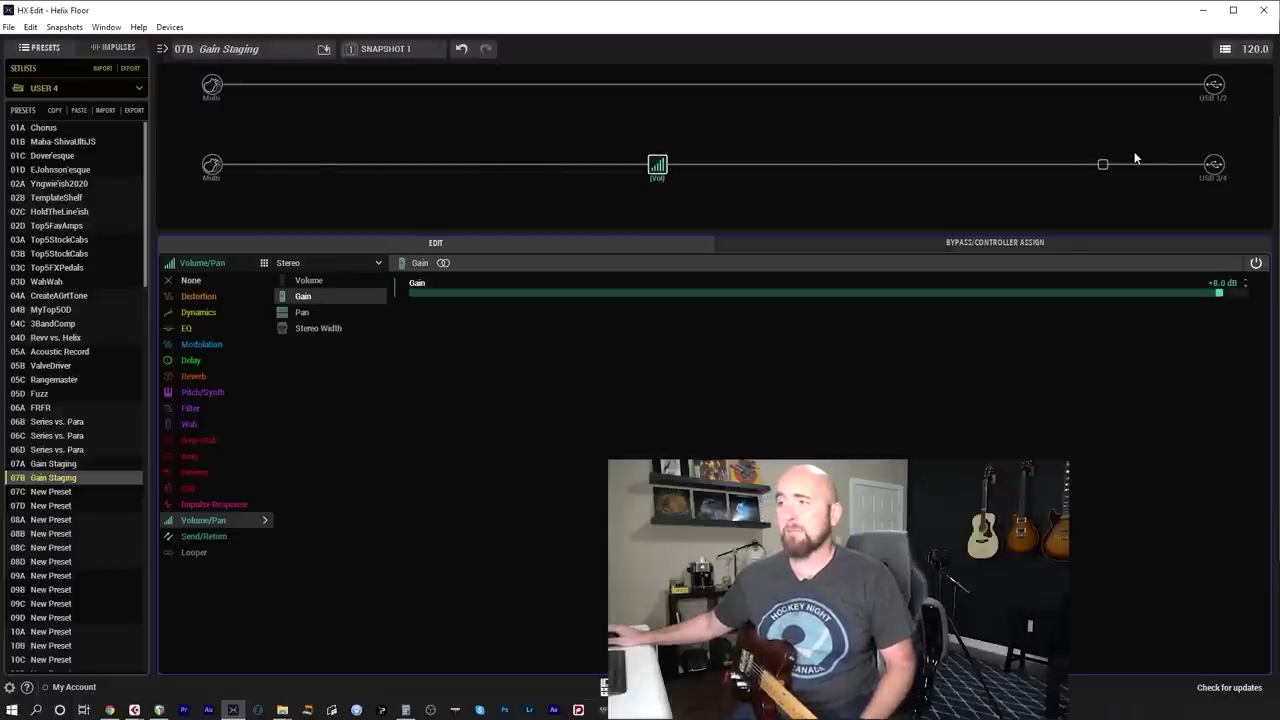
{"action": "left_click", "coordinate": [1203, 10]}
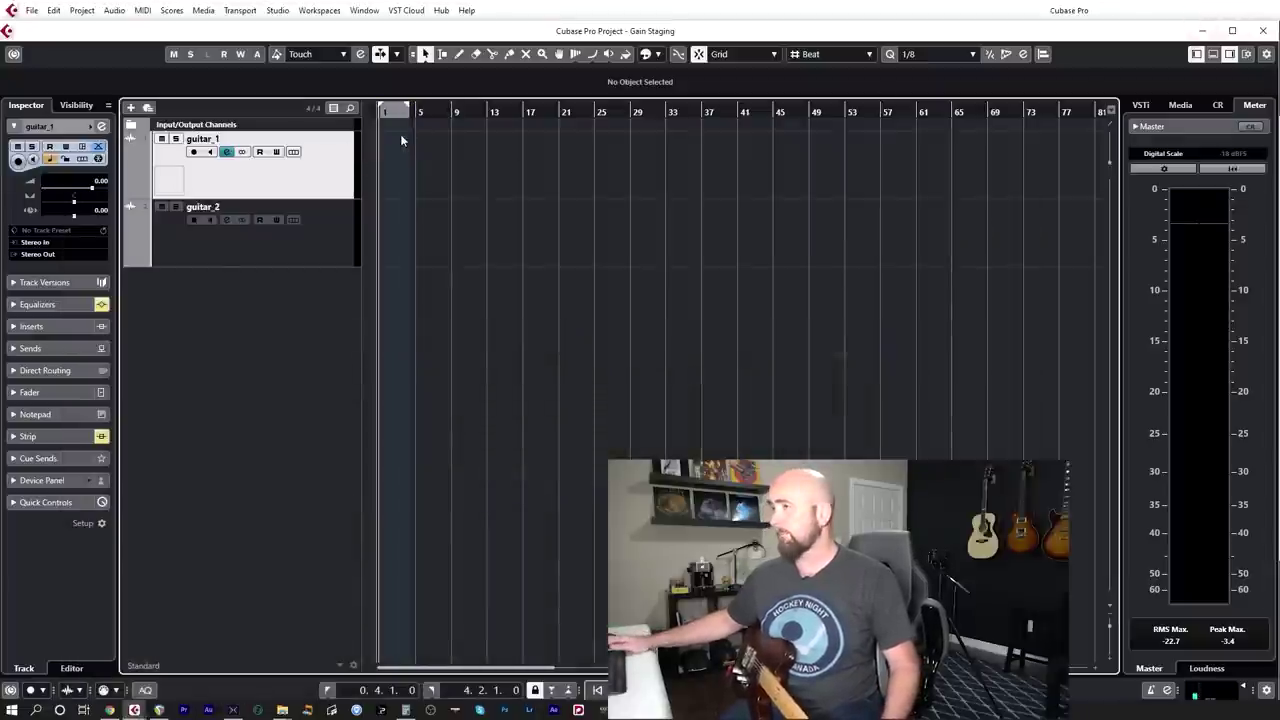
Step: Record a new take on guitar_1 and guitar_2, with guitar_2 now boosted by the Gain block
{"action": "left_click", "coordinate": [196, 219]}
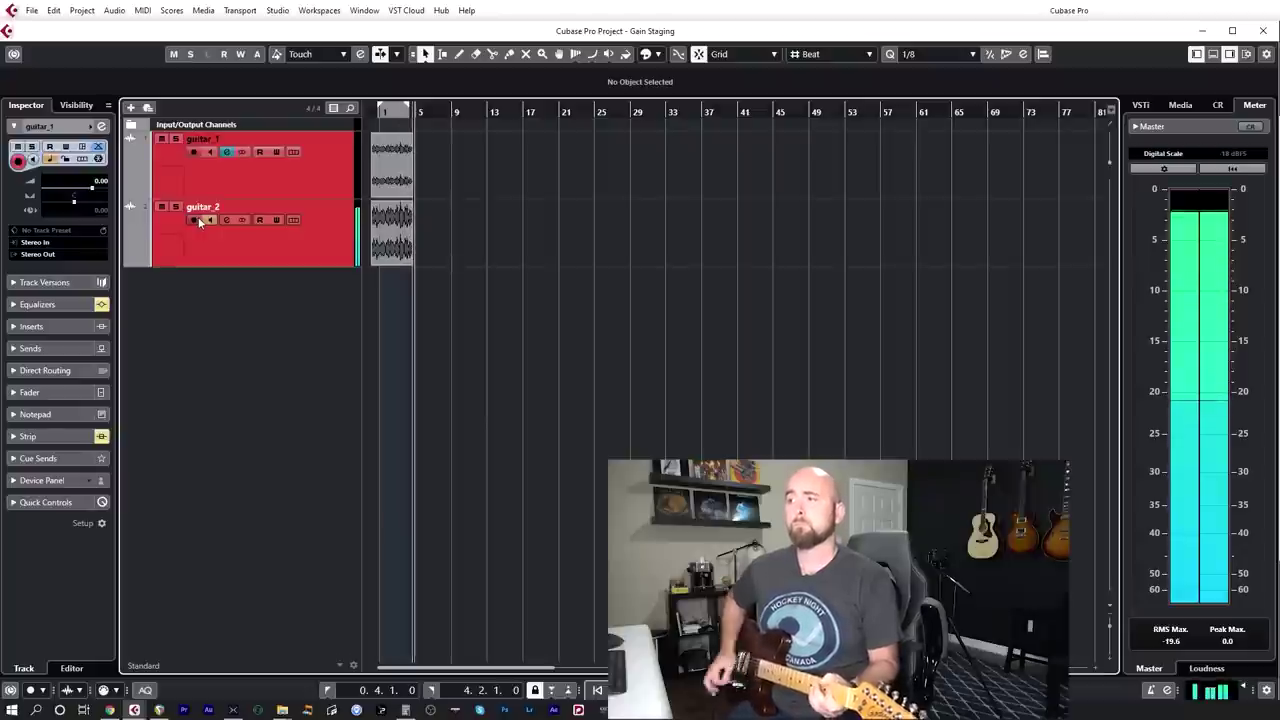
{"action": "key", "text": "space"}
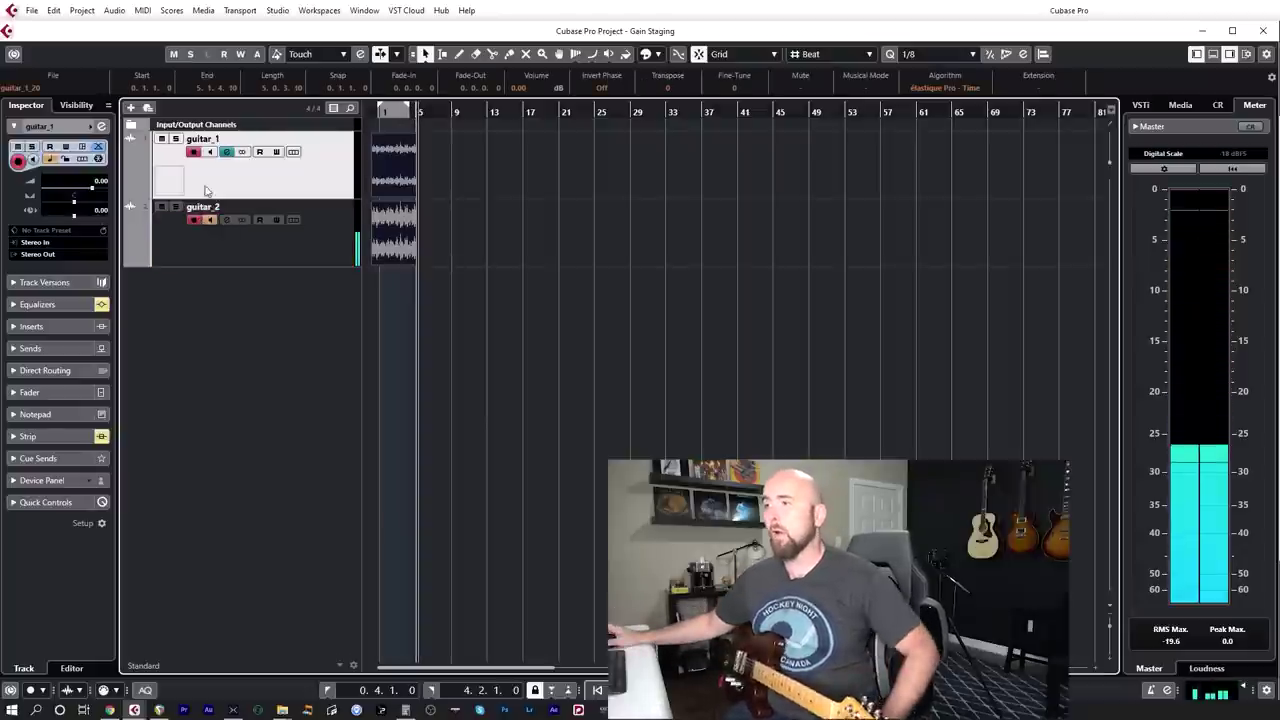
Step: Inspect guitar_2's waveform in a taller track, turn on Cycle, disarm guitar_2, and open the MixConsole
{"action": "left_click", "coordinate": [329, 265]}
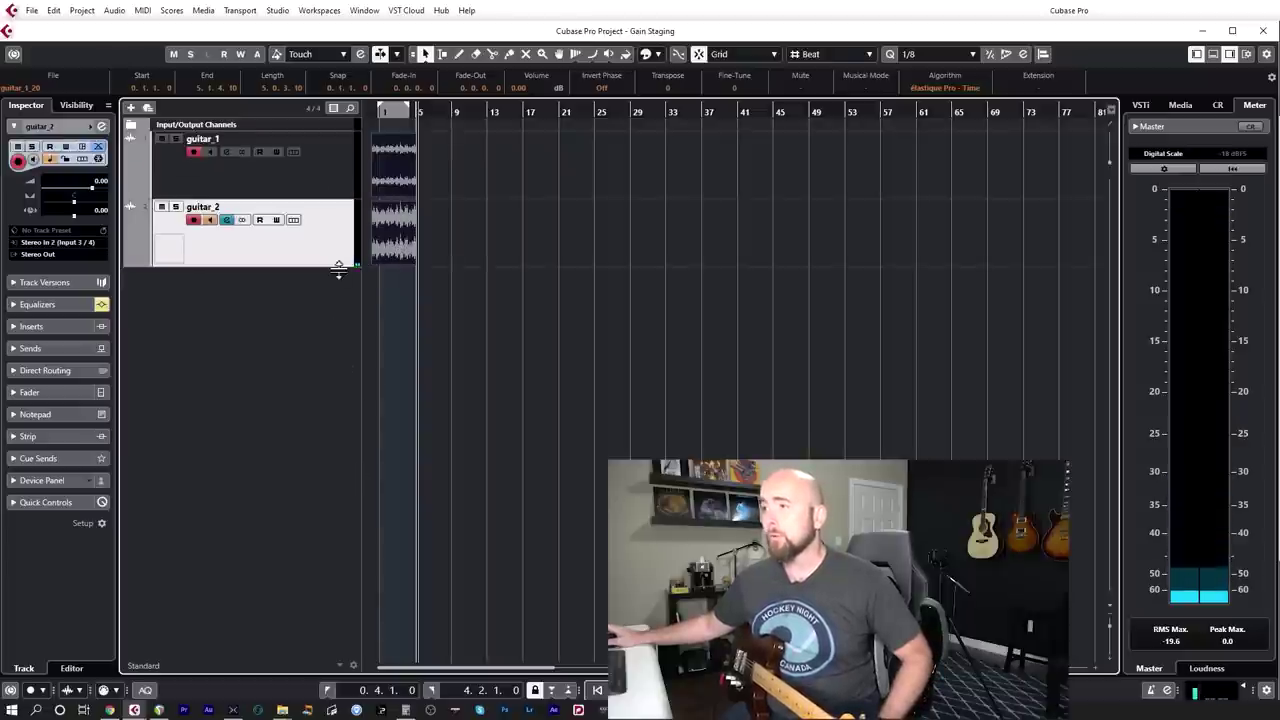
{"action": "left_click_drag", "start_coordinate": [338, 268], "coordinate": [366, 660]}
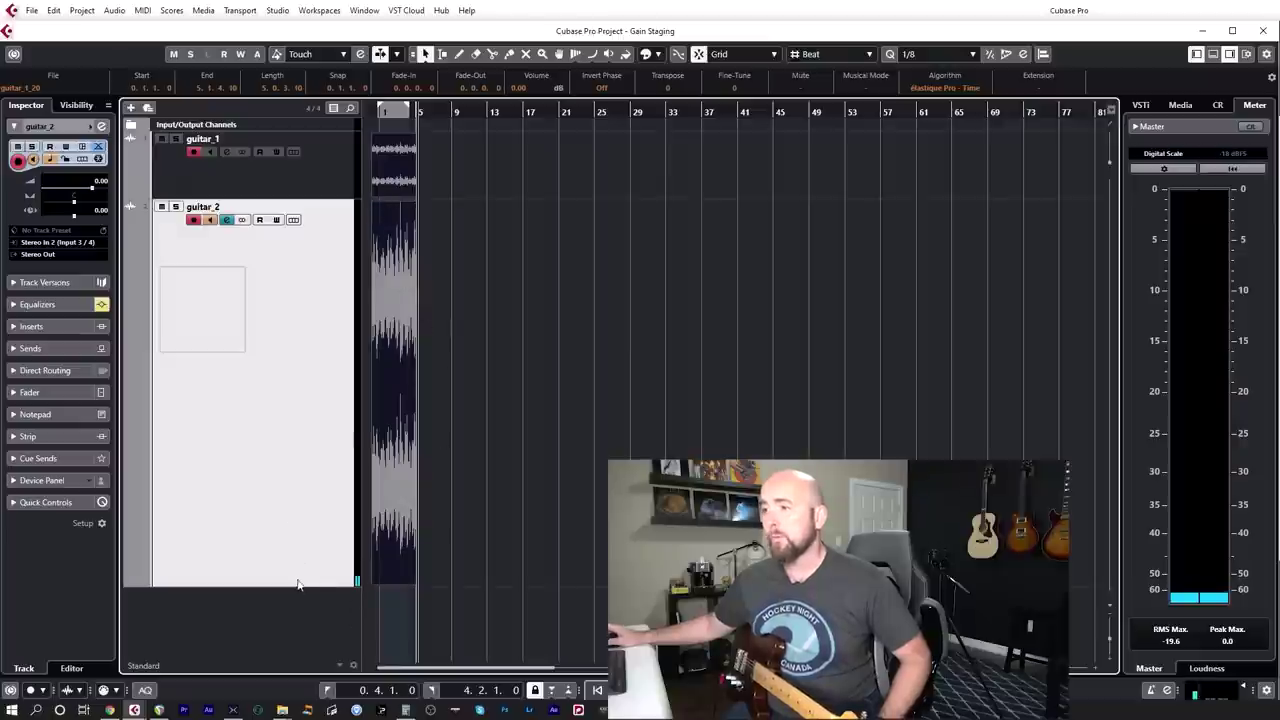
{"action": "left_click_drag", "start_coordinate": [298, 587], "coordinate": [337, 276]}
{"action": "key", "text": "slash"}
{"action": "left_click", "coordinate": [194, 220]}
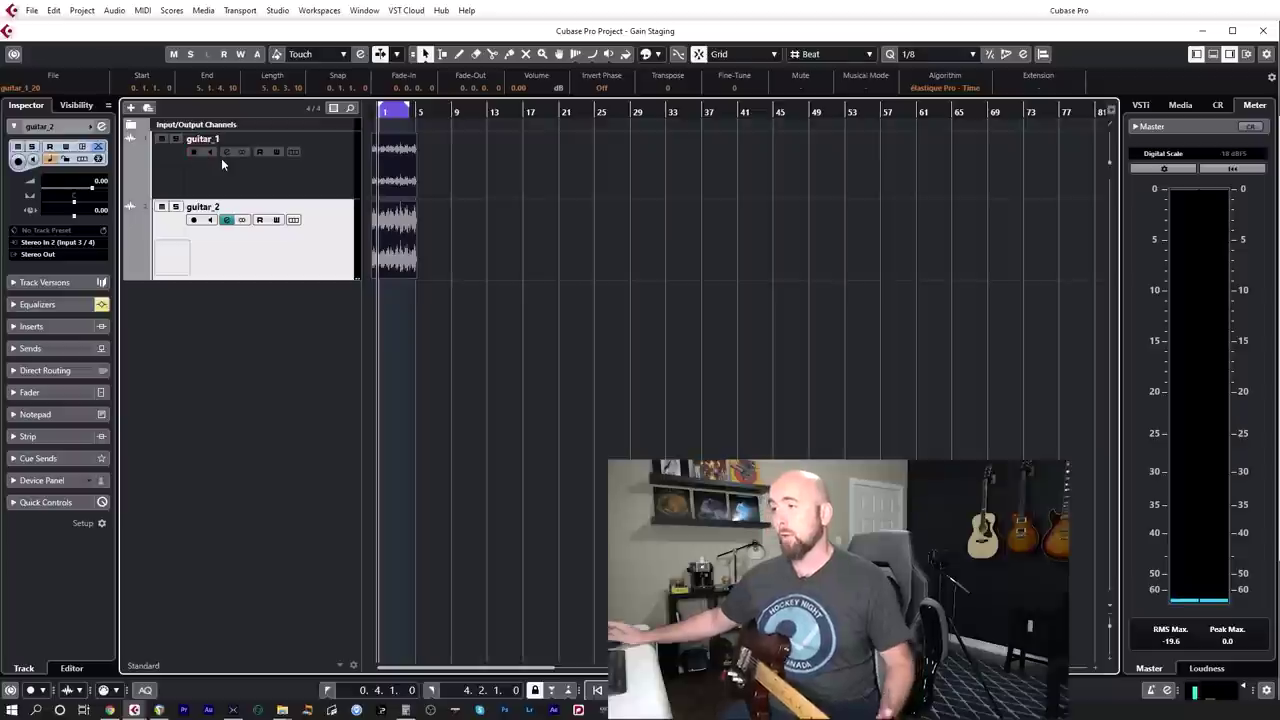
{"action": "key", "text": "F3"}
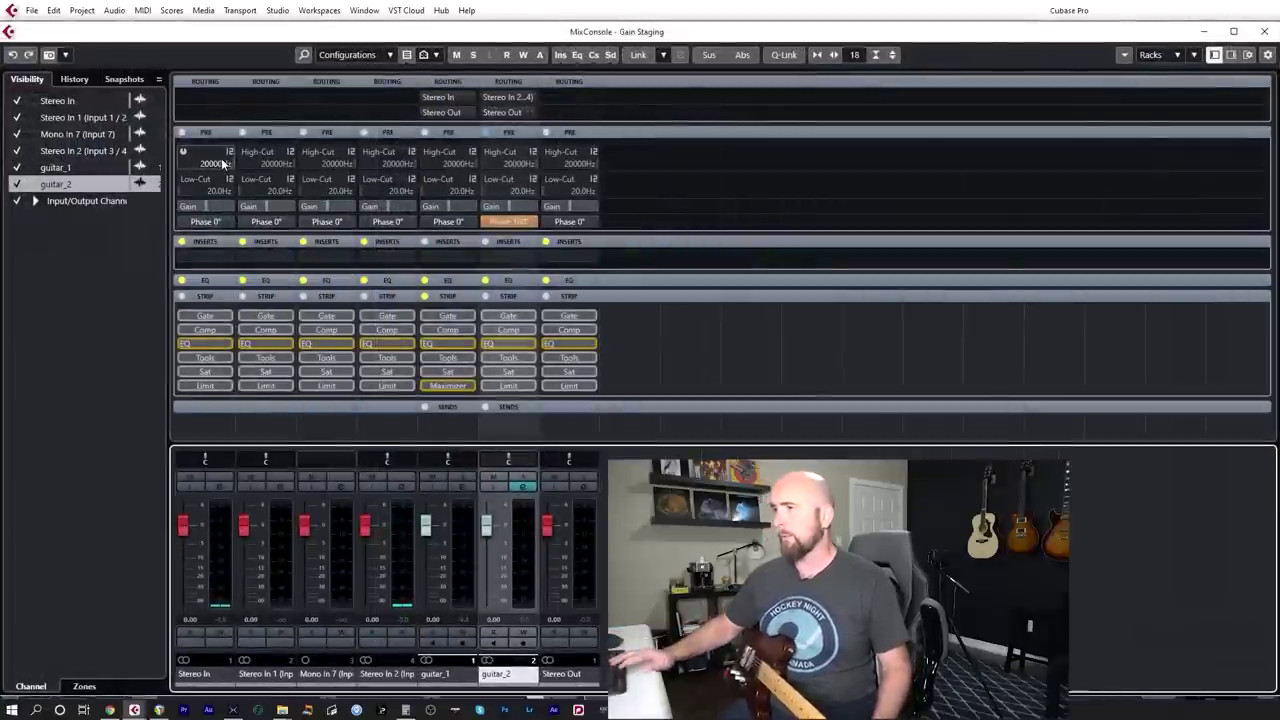
Step: Reset guitar_2's phase to 0° and check the gain in HX Edit before returning to the MixConsole
{"action": "left_click", "coordinate": [508, 221]}
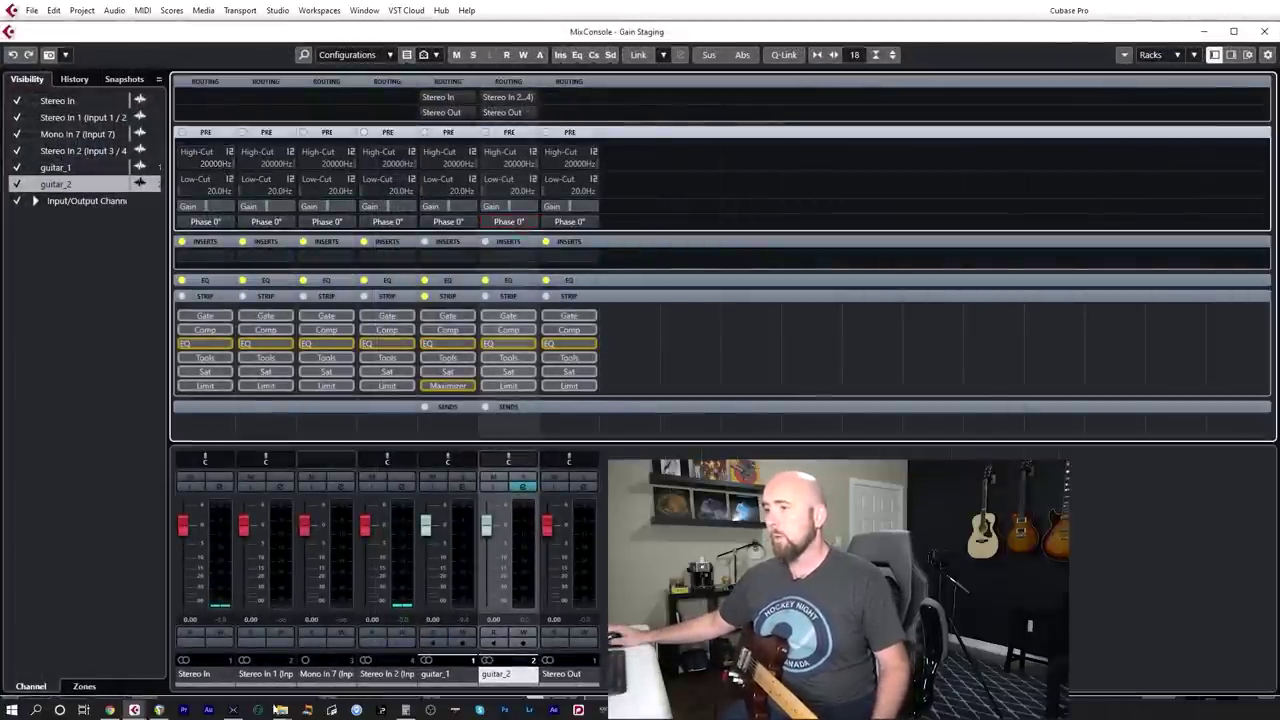
{"action": "left_click", "coordinate": [233, 710]}
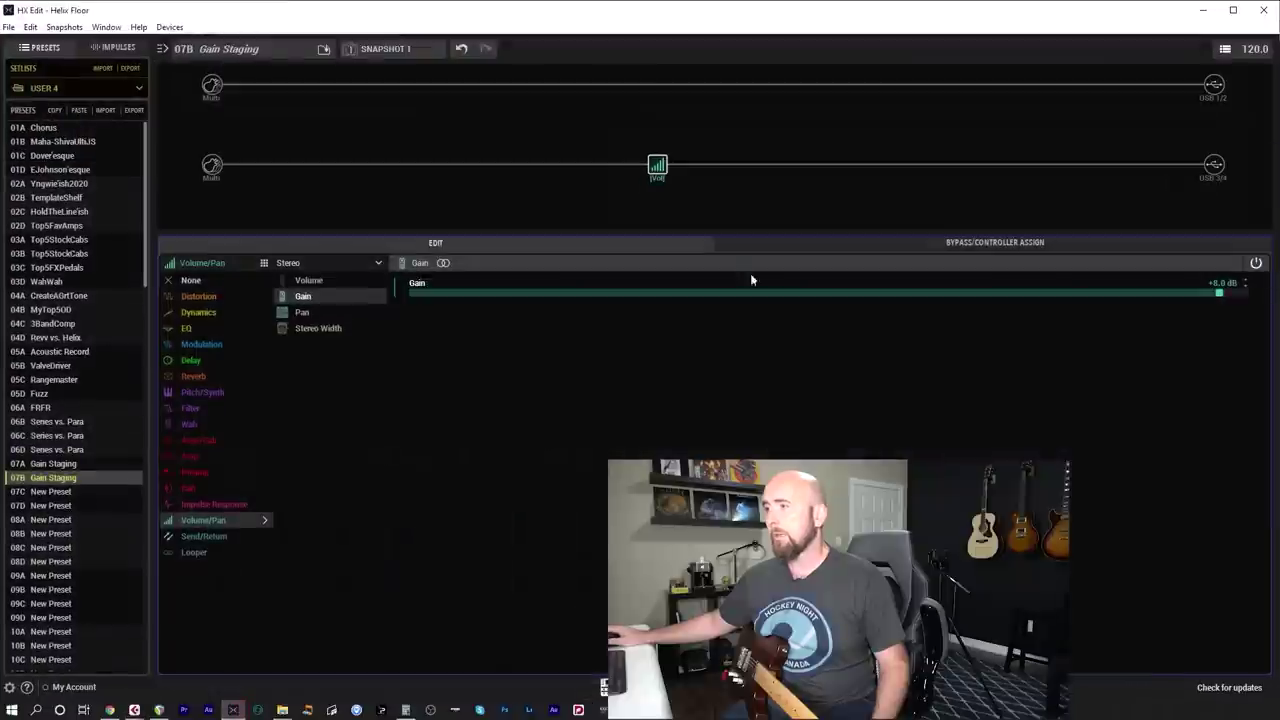
{"action": "left_click", "coordinate": [1204, 10]}
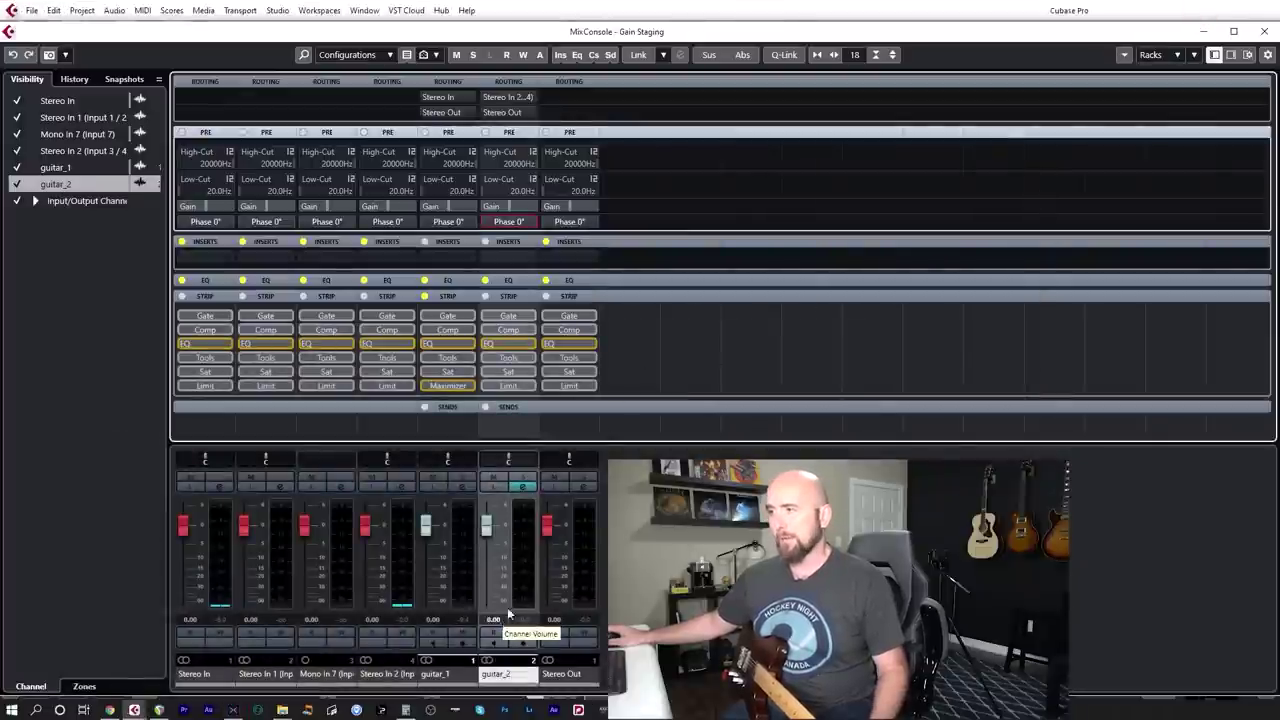
{"action": "key", "text": "F3"}
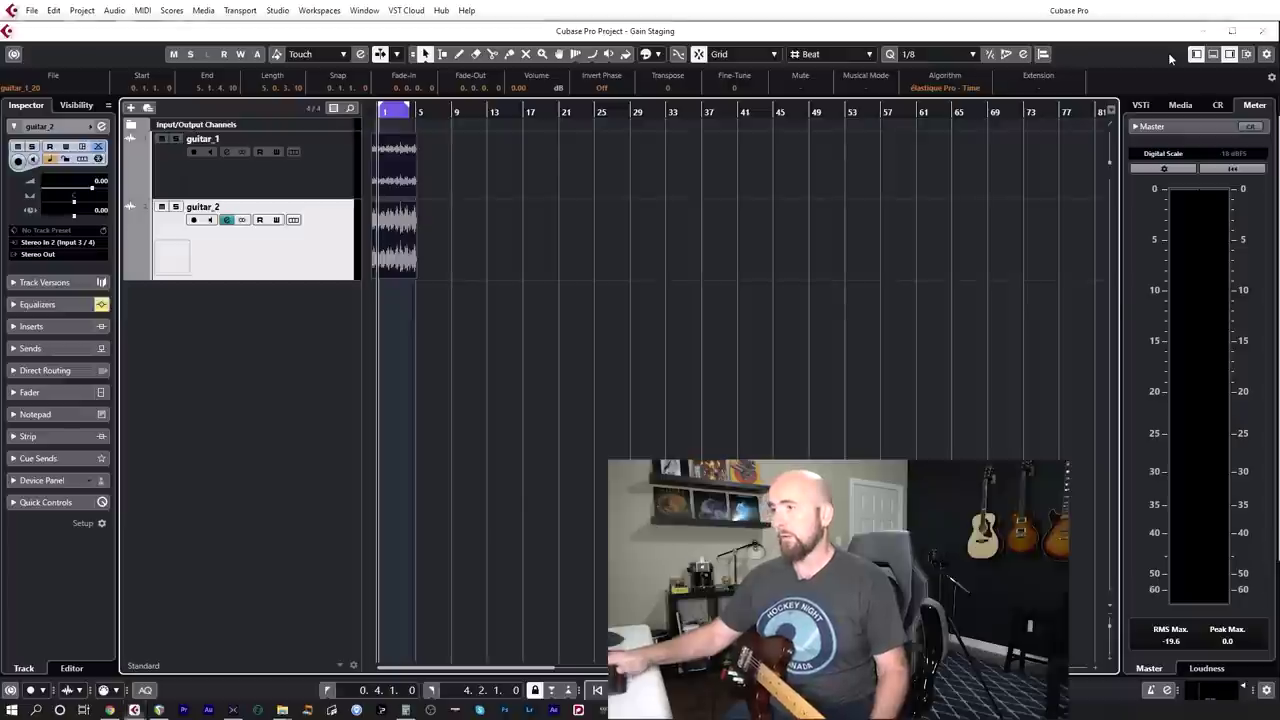
{"action": "key", "text": "F3"}
Step: Set guitar_2's volume to -6.00 dB and invert its phase to 180°
{"action": "type", "text": "-6"}
{"action": "key", "text": "Return"}
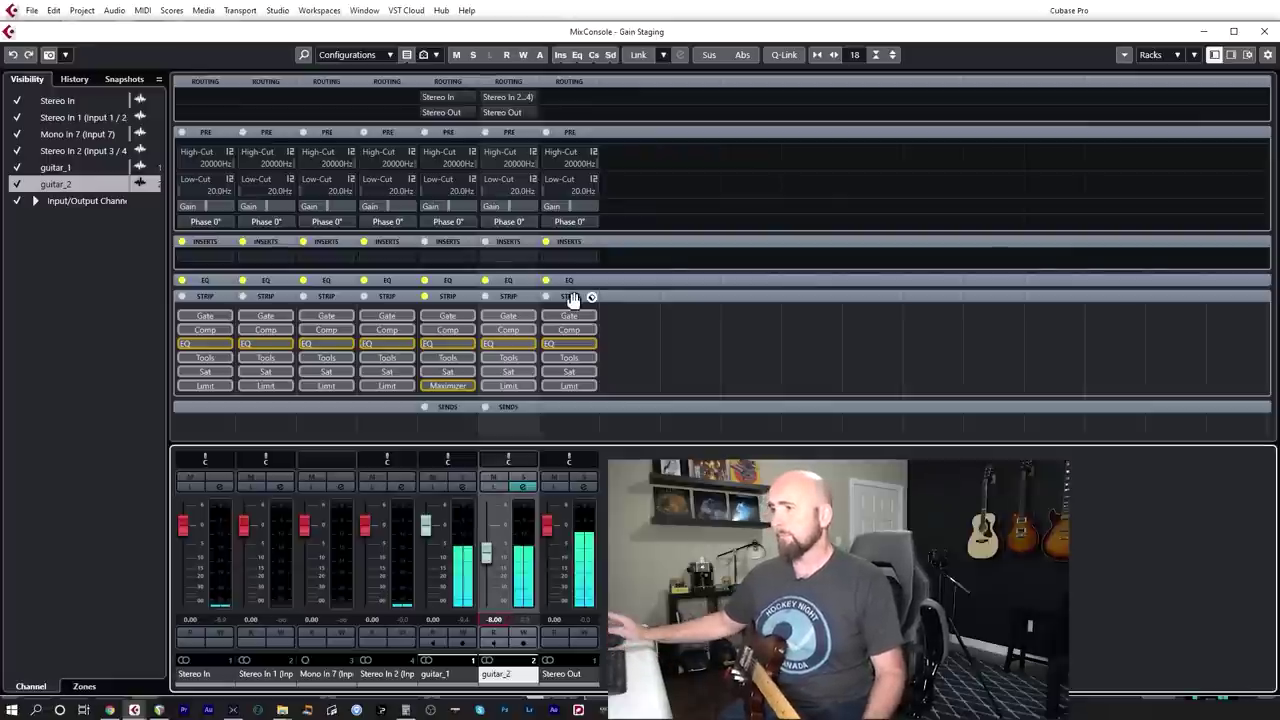
{"action": "left_click", "coordinate": [510, 221]}
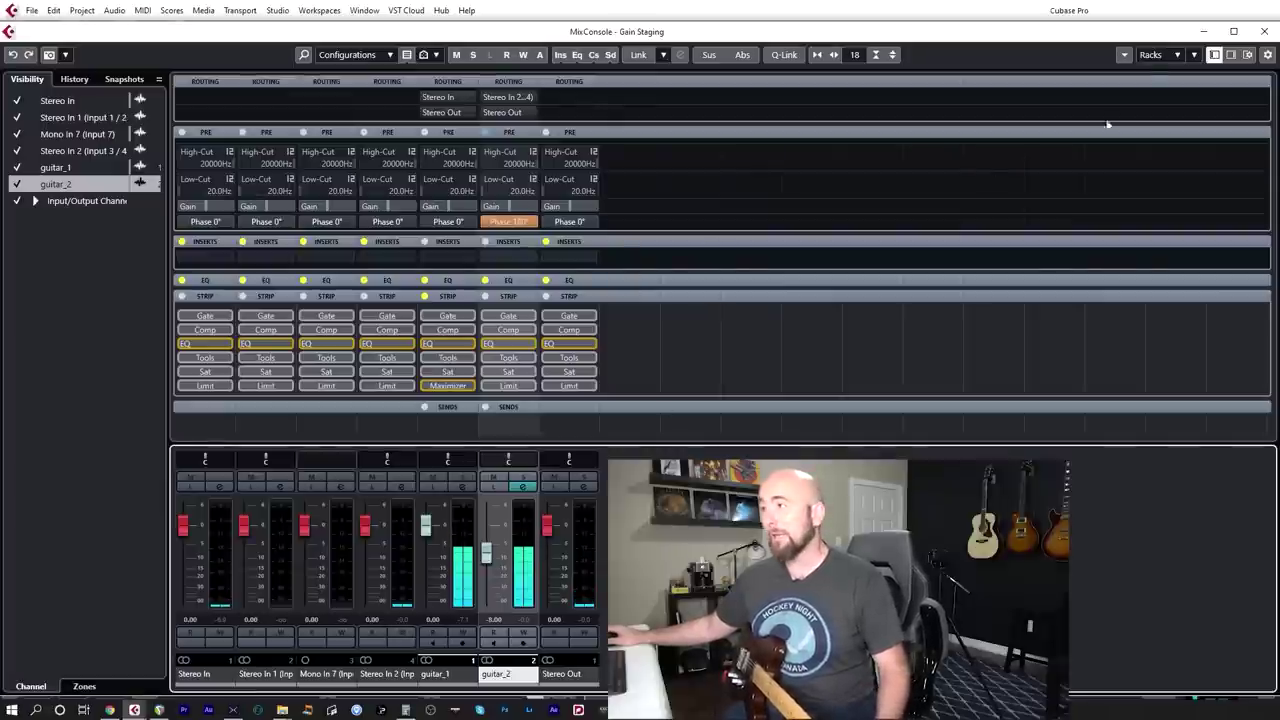
{"action": "left_click", "coordinate": [1201, 34]}
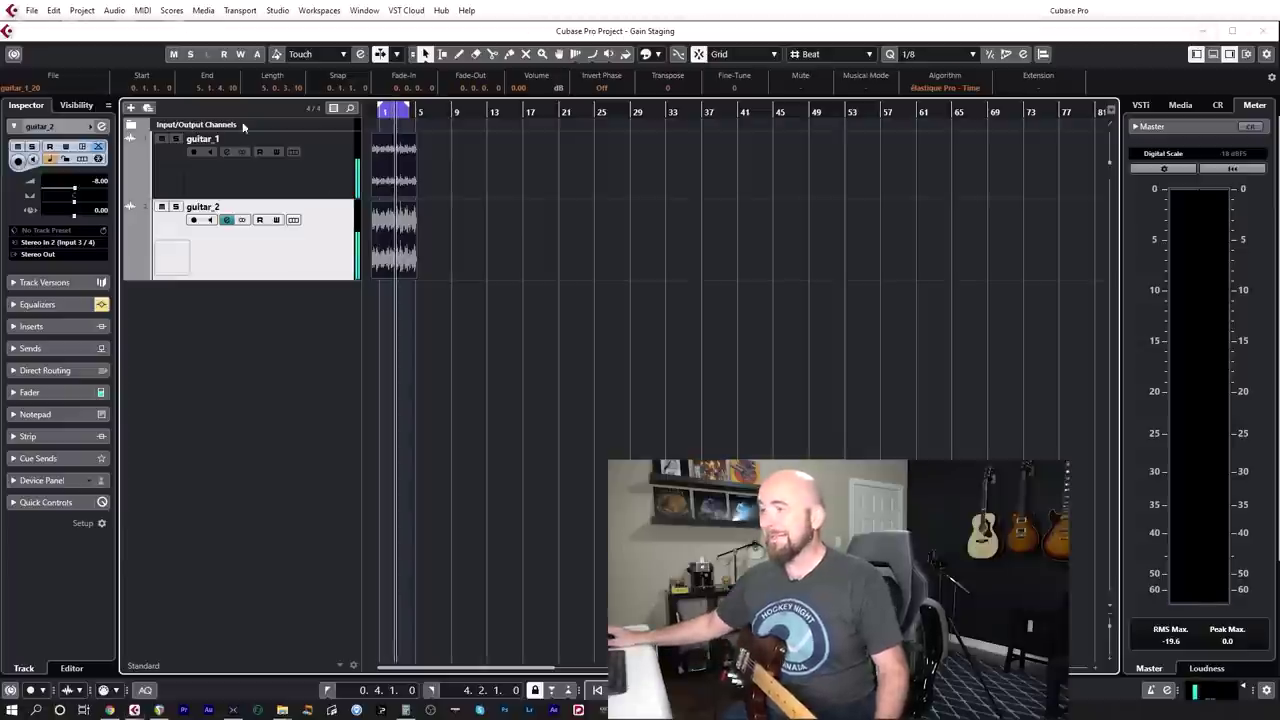
Step: Shorten the loop range to end near bar 3 and play it back with the MixConsole showing
{"action": "key", "text": "h"}
{"action": "key", "text": "h"}
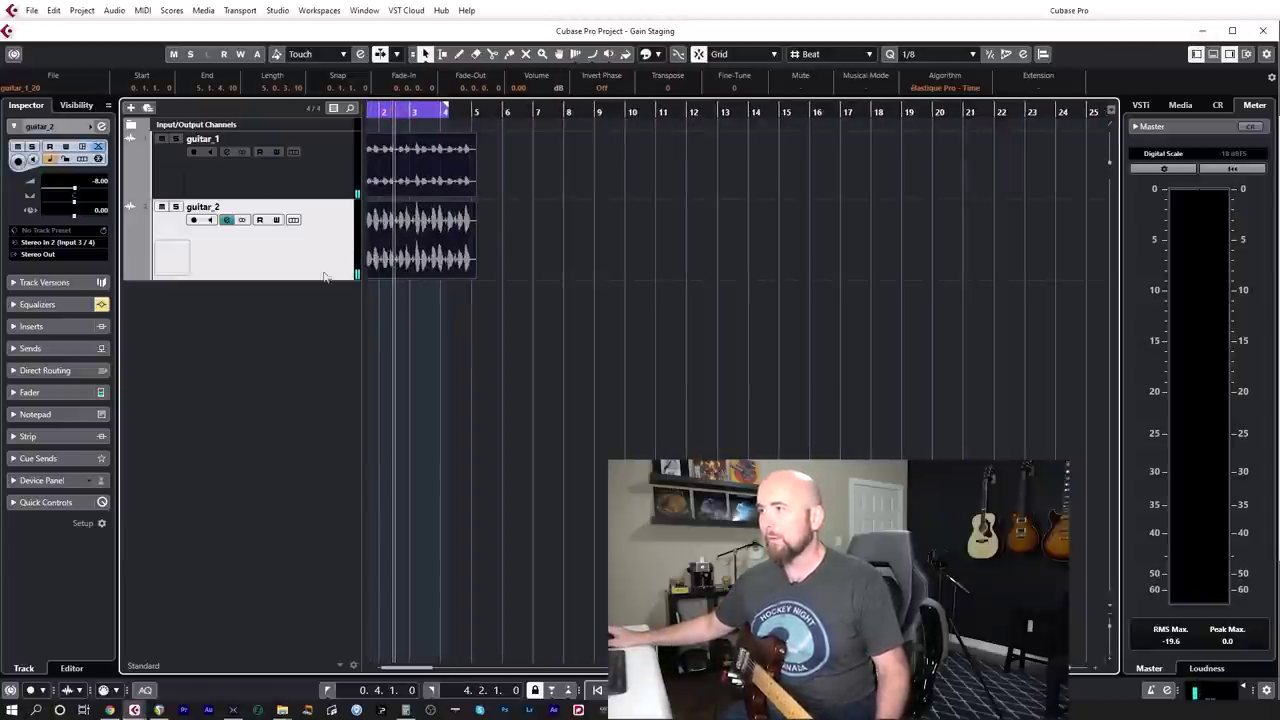
{"action": "left_click_drag", "start_coordinate": [452, 110], "coordinate": [410, 122]}
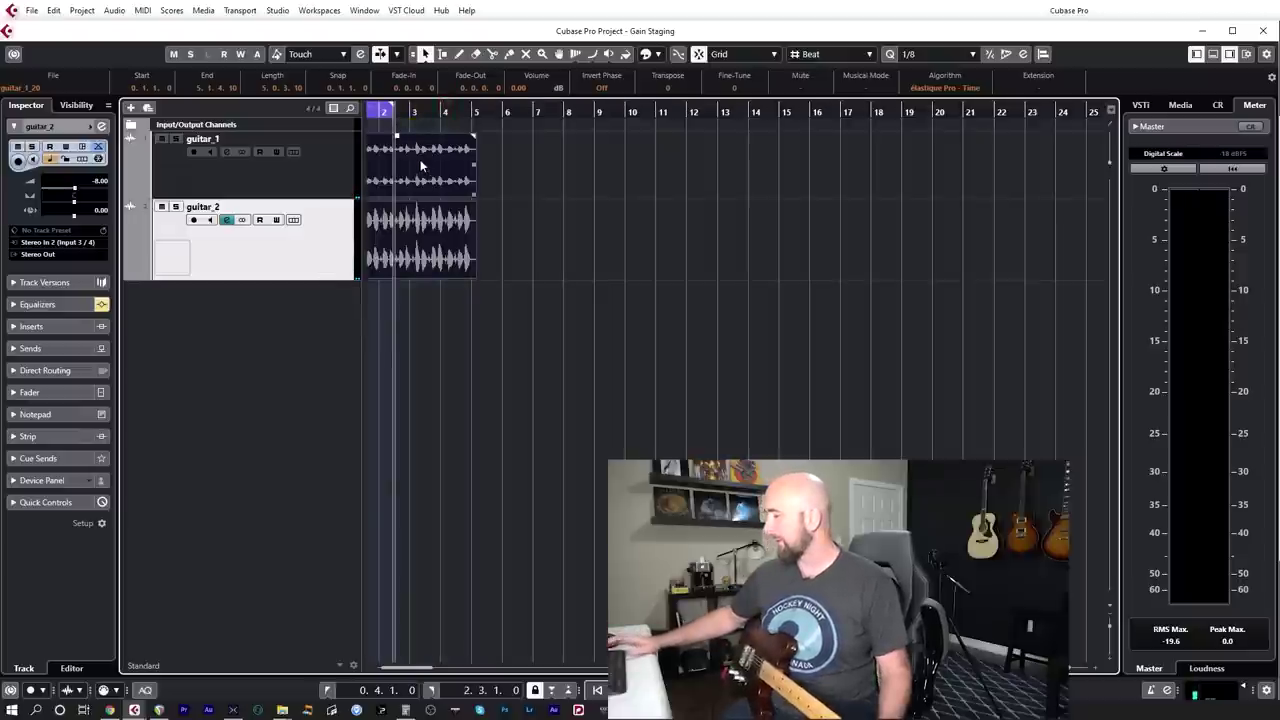
{"action": "scroll", "coordinate": [423, 163], "scroll_direction": "left", "scroll_amount": 2}
{"action": "key", "text": "space"}
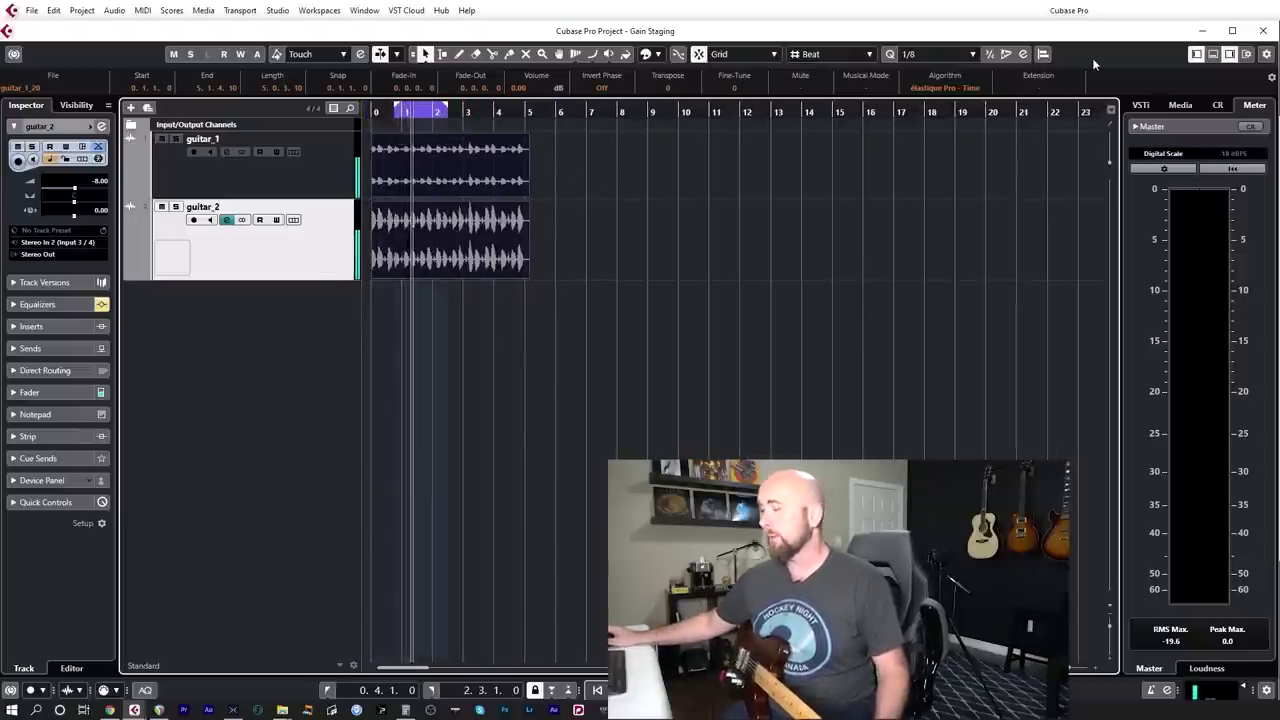
{"action": "key", "text": "F3"}
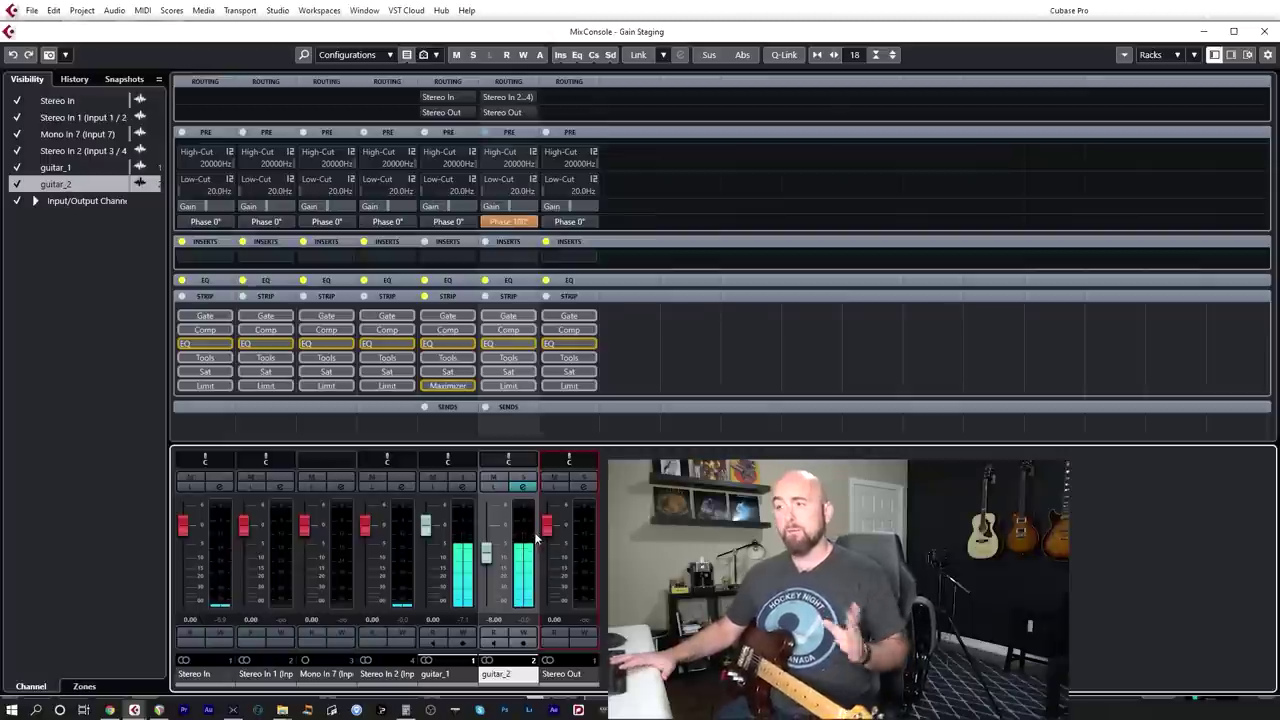
Step: Bring HX Edit forward, showing preset 07B Gain Staging's +8.0 dB Gain block
{"action": "left_click", "coordinate": [234, 710]}
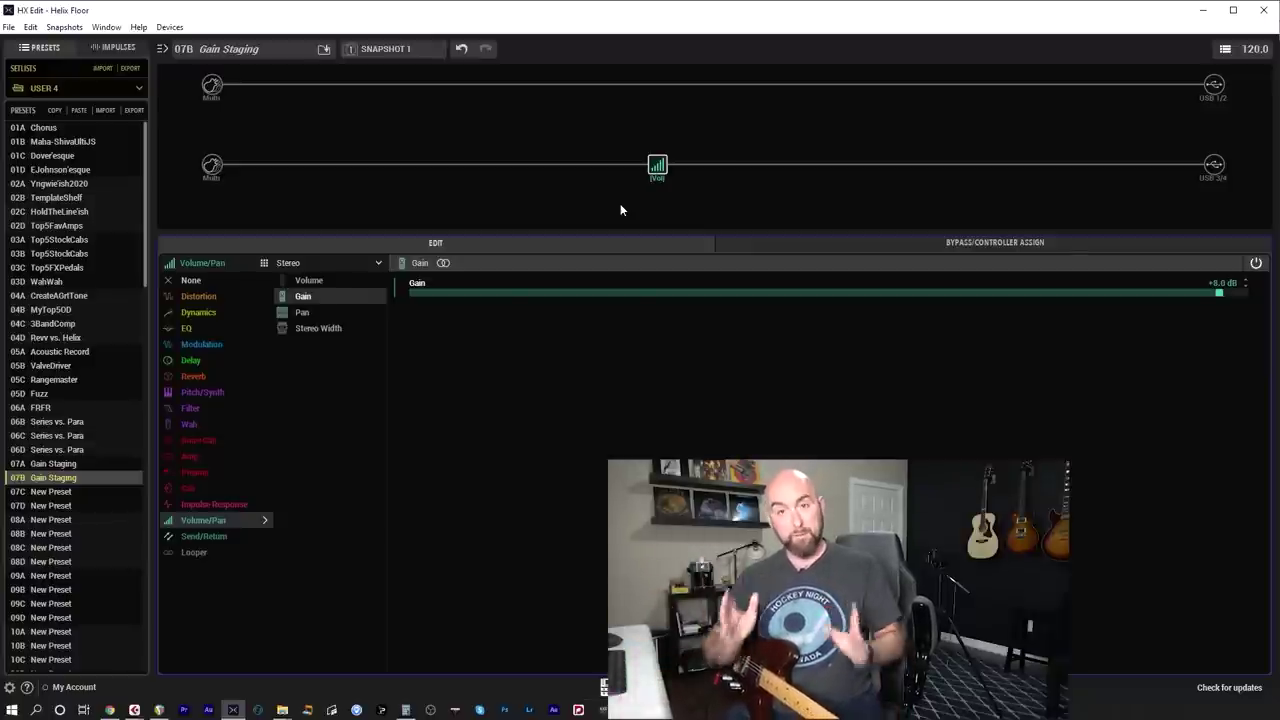
Step: Remove the lower path's Gain block and raise the USB 3/4 output level to +5.0 dB
{"action": "left_click", "coordinate": [664, 150]}
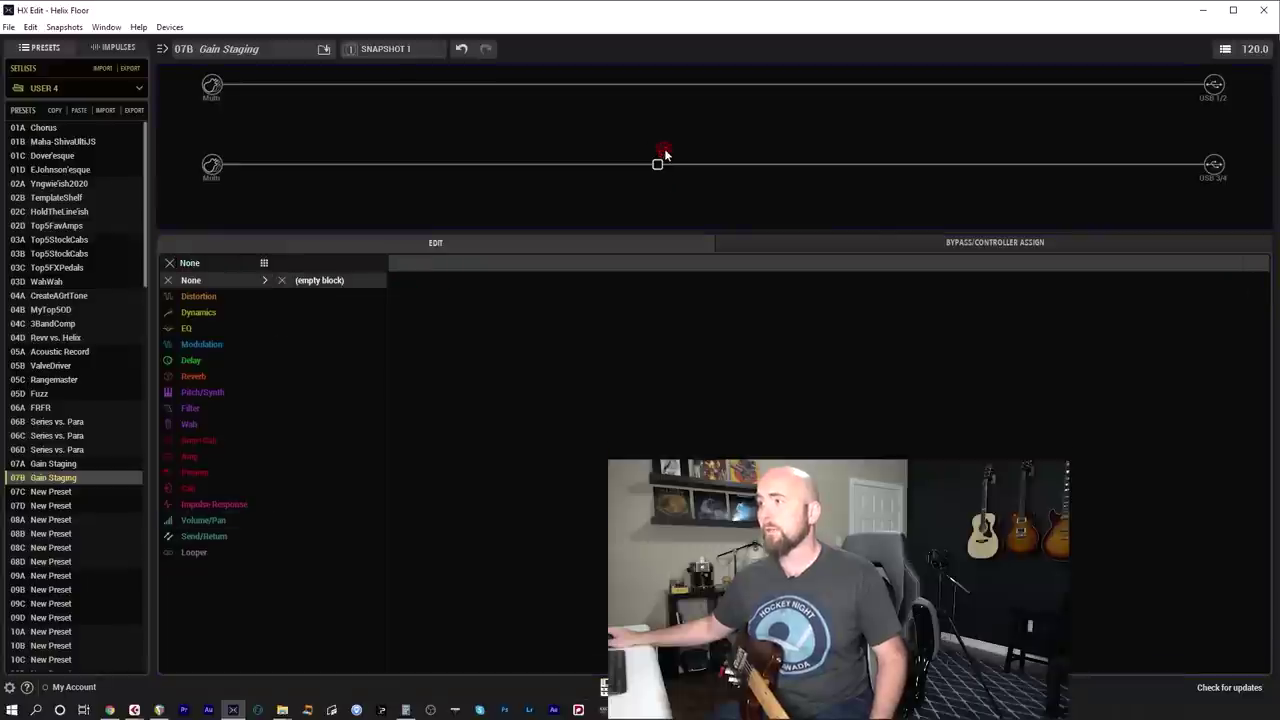
{"action": "left_click", "coordinate": [1214, 166]}
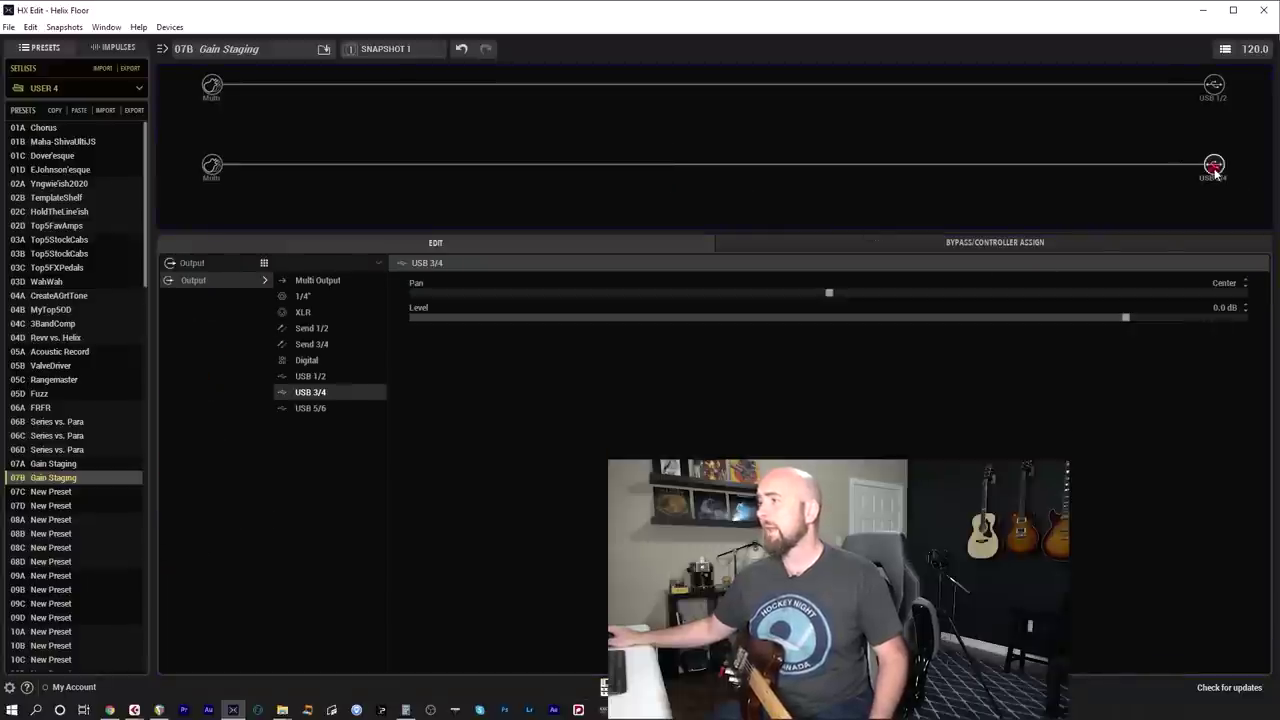
{"action": "left_click", "coordinate": [1179, 318]}
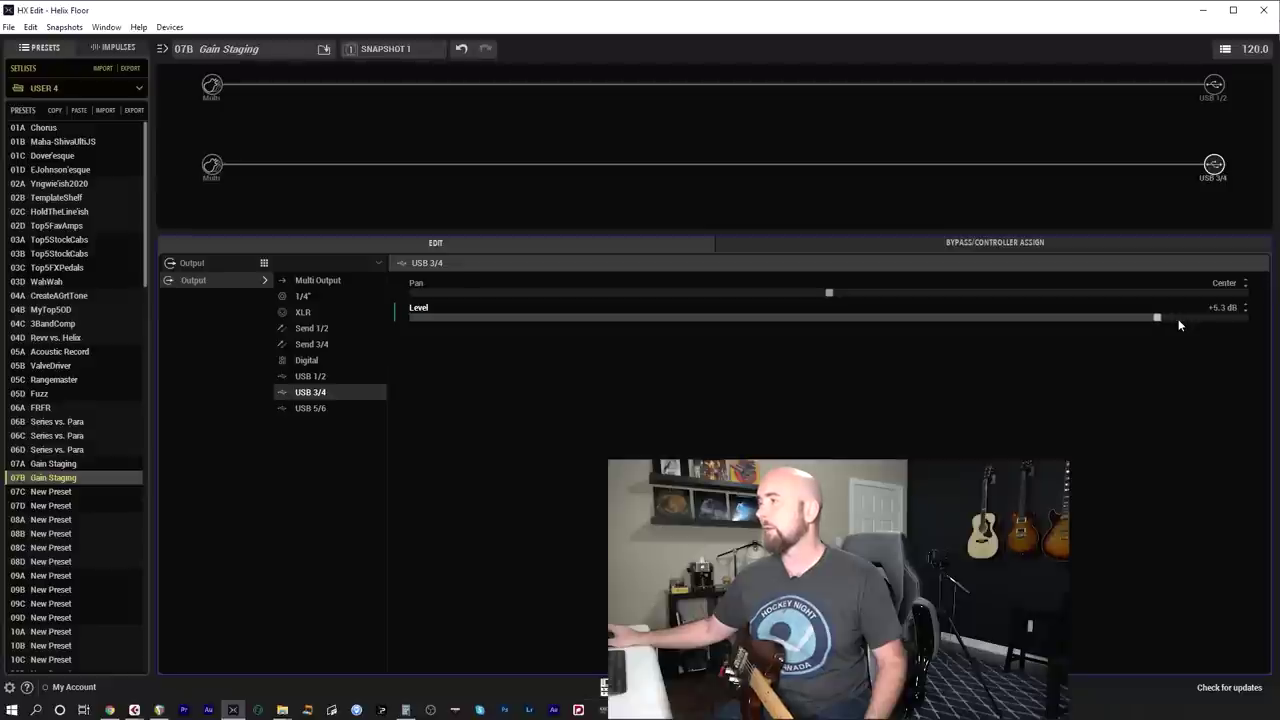
{"action": "left_click", "coordinate": [1197, 18]}
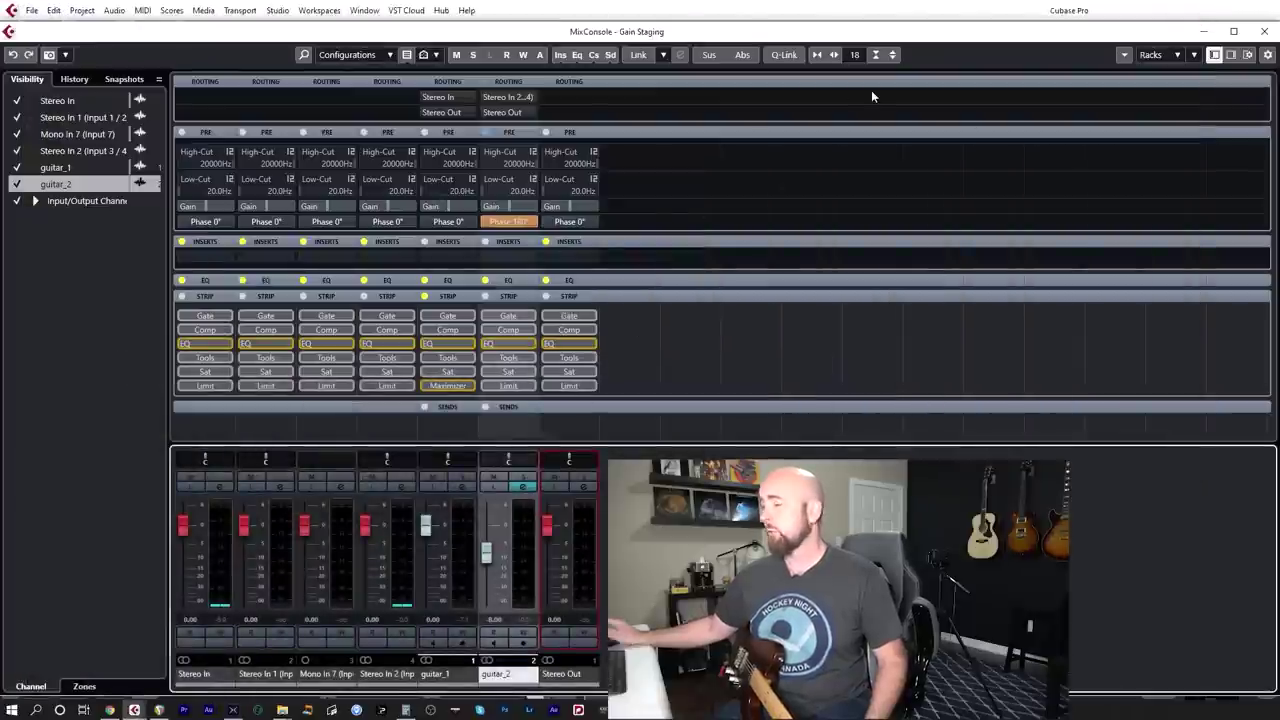
Step: Delete the old takes and record fresh ones on guitar_1 and an armed, monitored guitar_2
{"action": "key", "text": "F3"}
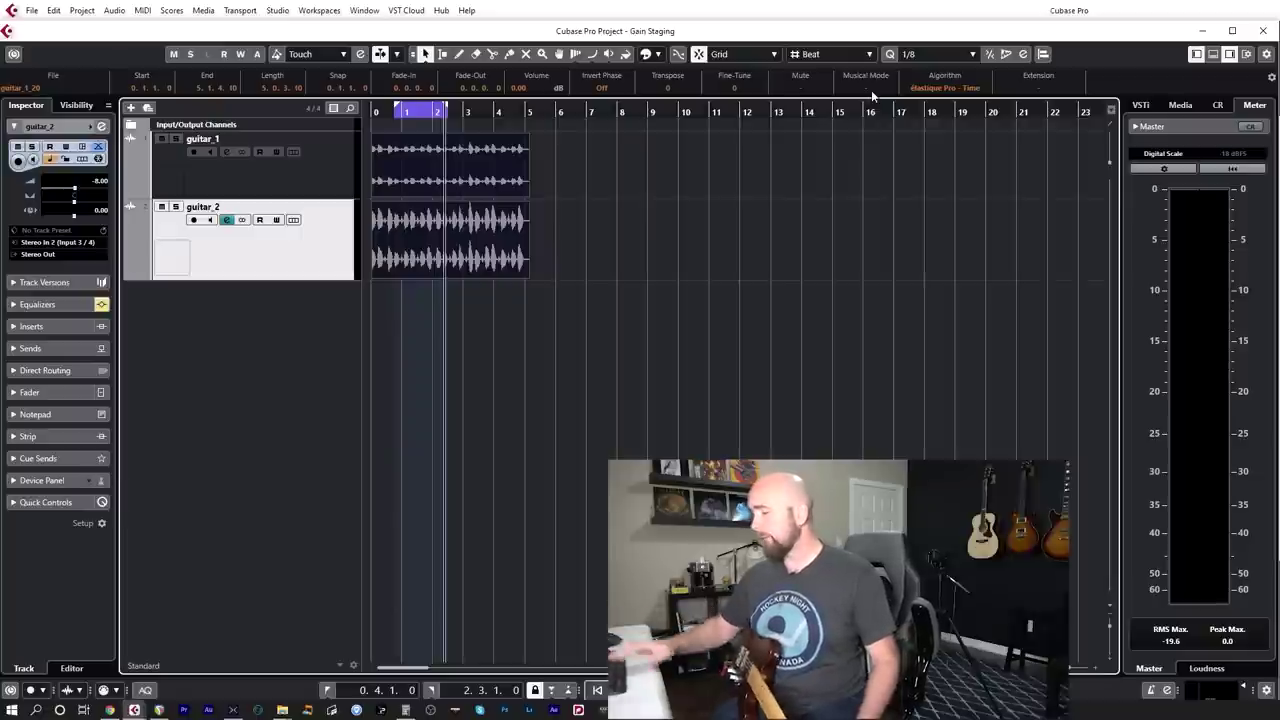
{"action": "key", "text": "Delete"}
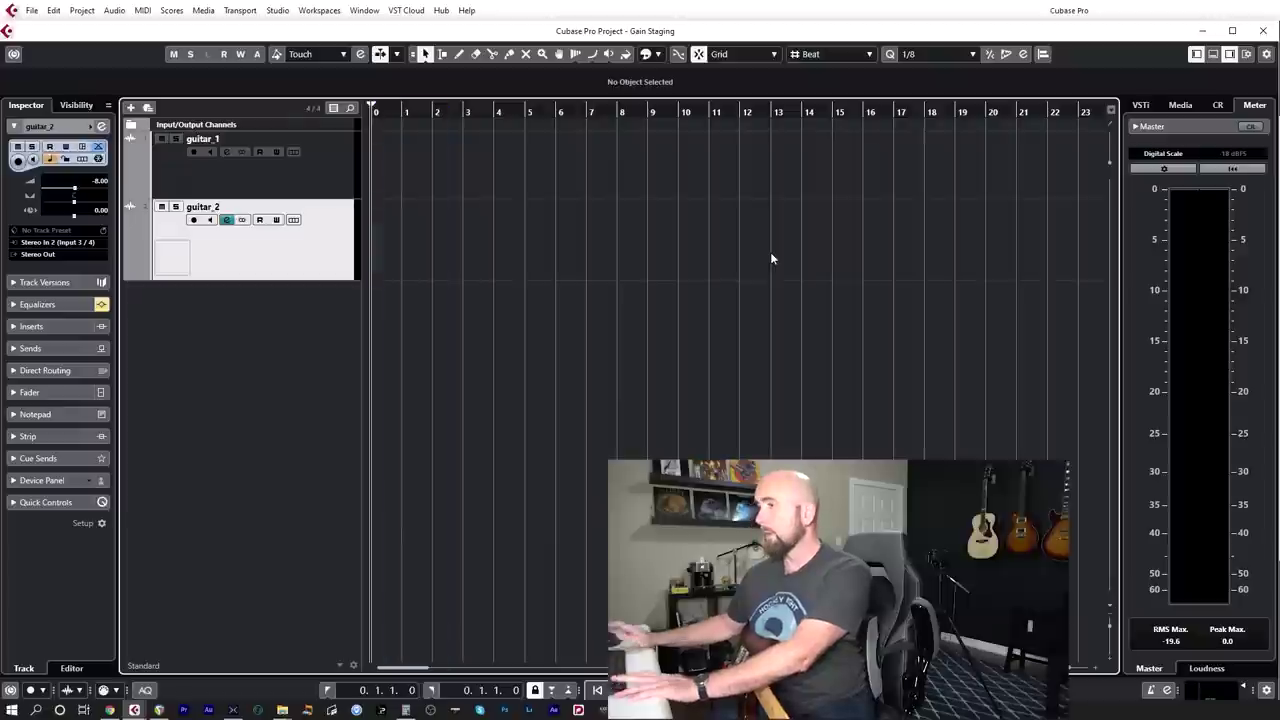
{"action": "key", "text": "p"}
{"action": "left_click", "coordinate": [194, 220]}
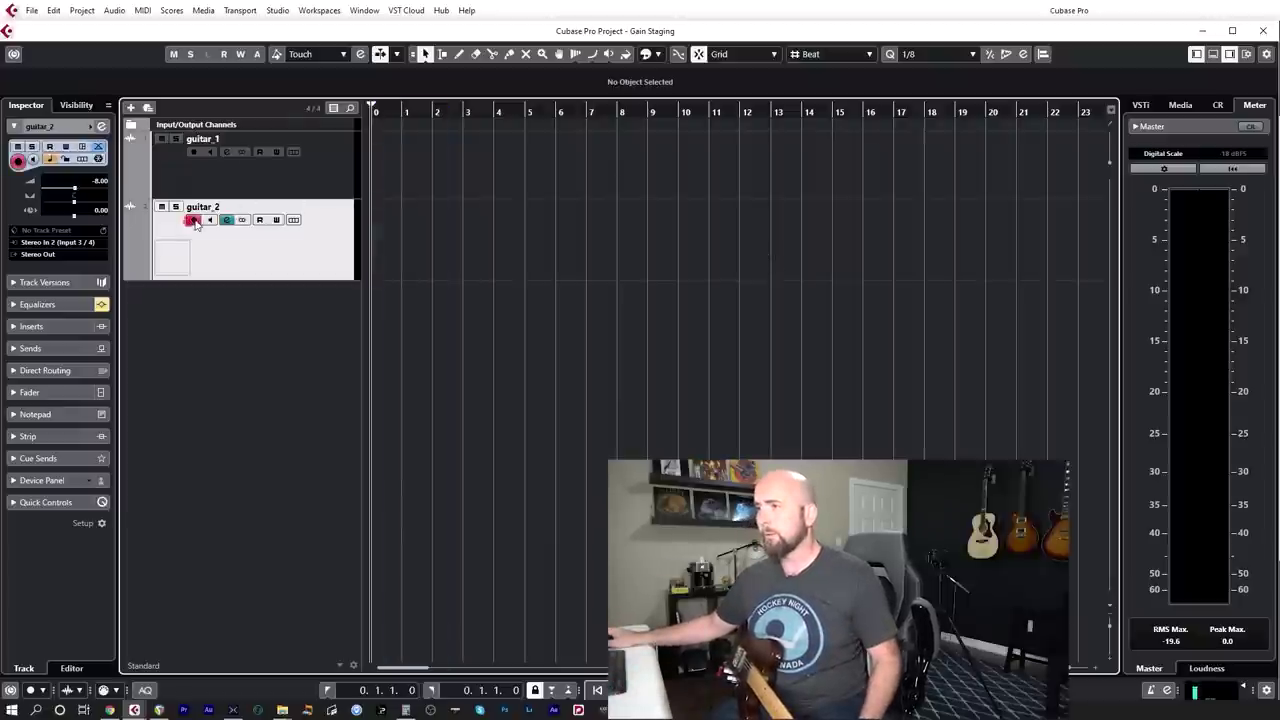
{"action": "left_click", "coordinate": [207, 220]}
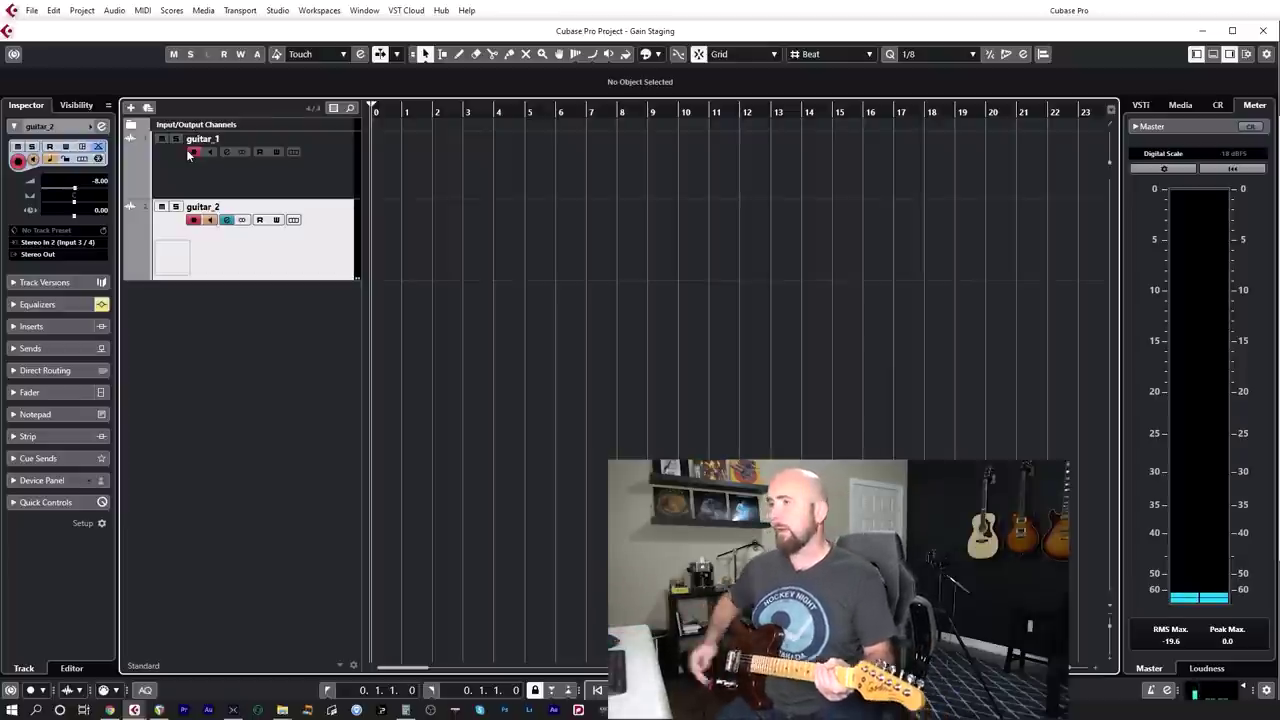
{"action": "key", "text": "KP_Multiply"}
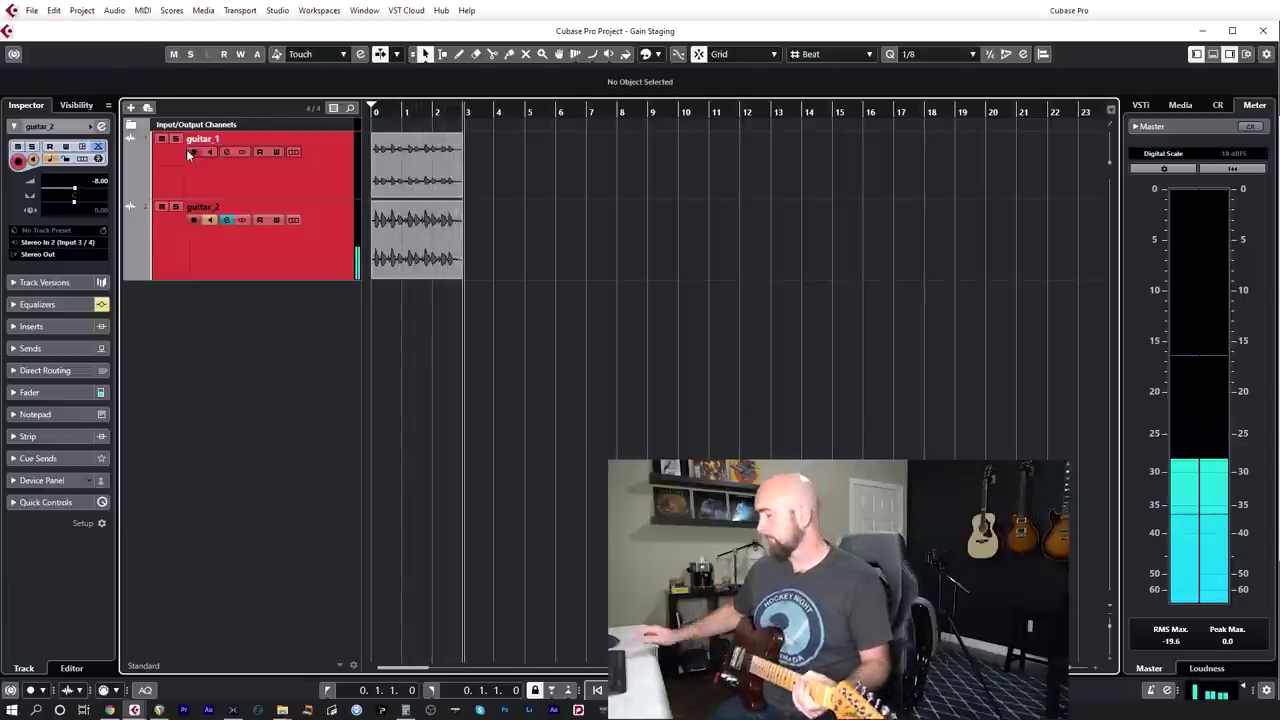
{"action": "key", "text": "space"}
{"action": "key", "text": "space"}
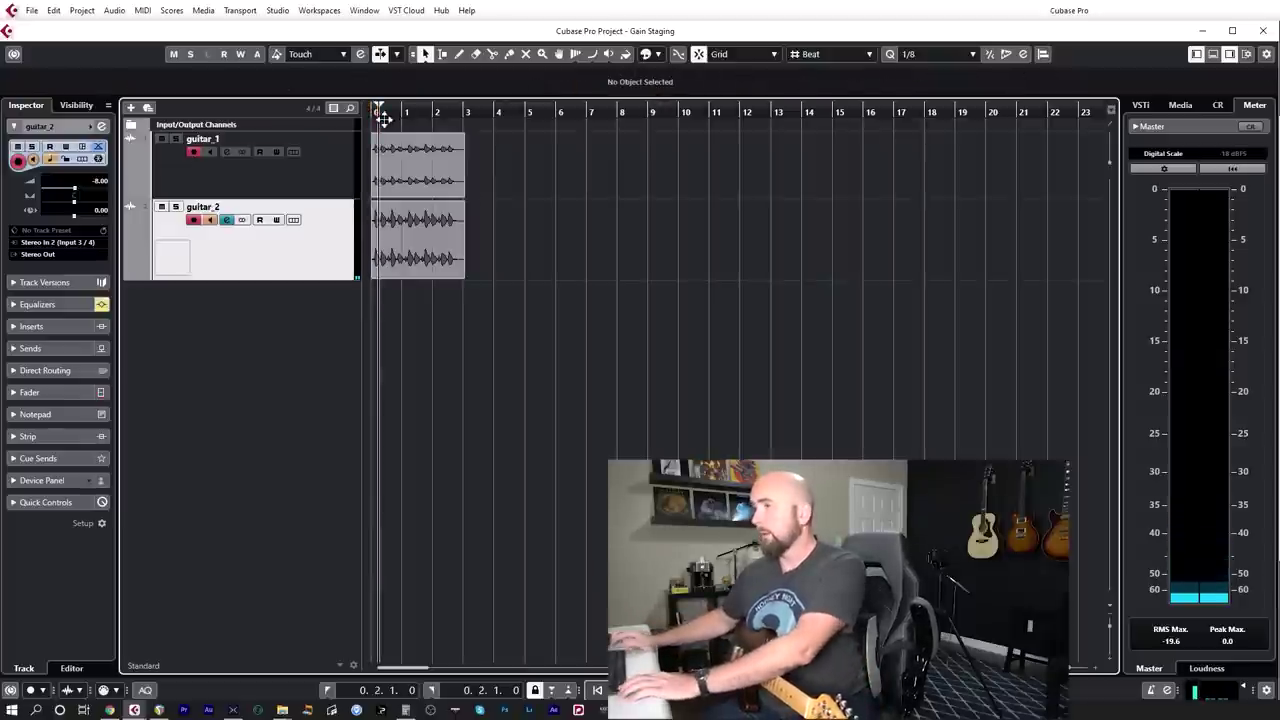
Step: Loop-play from the project start to bar 2 with the MixConsole open
{"action": "left_click", "coordinate": [439, 118]}
{"action": "key", "text": "ctrl+KP_2"}
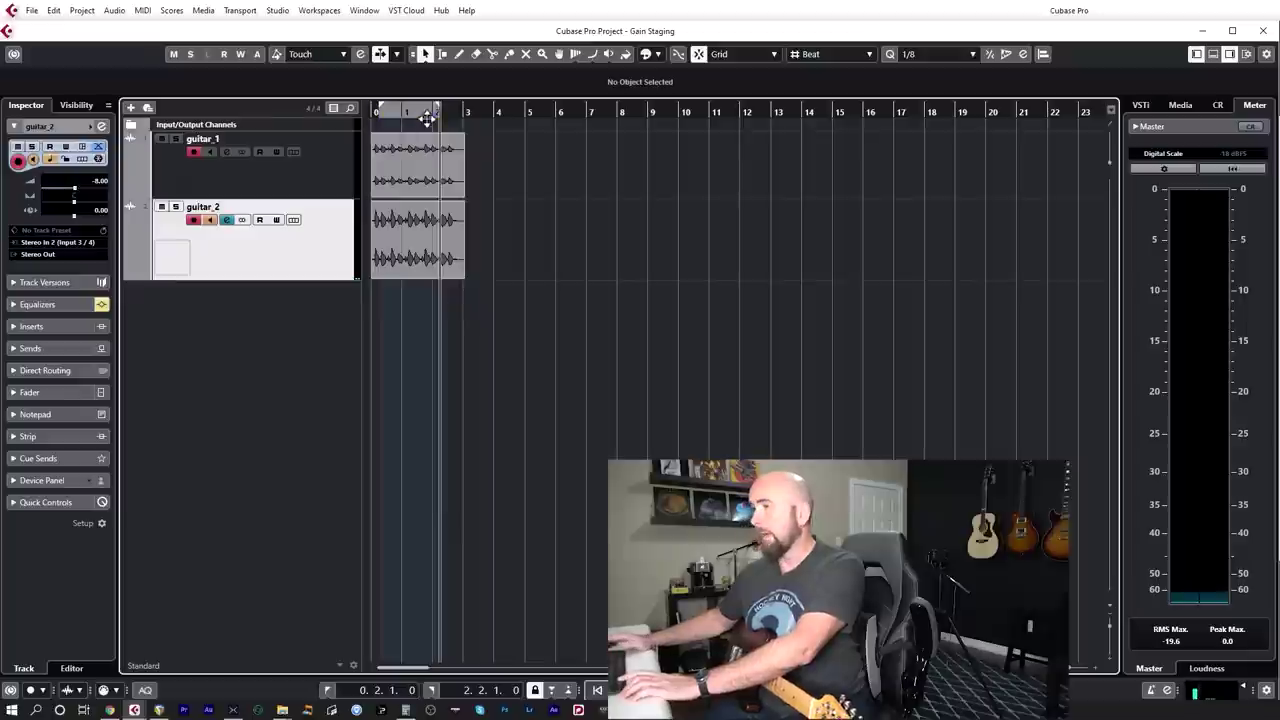
{"action": "key", "text": "KP_Divide"}
{"action": "key", "text": "space"}
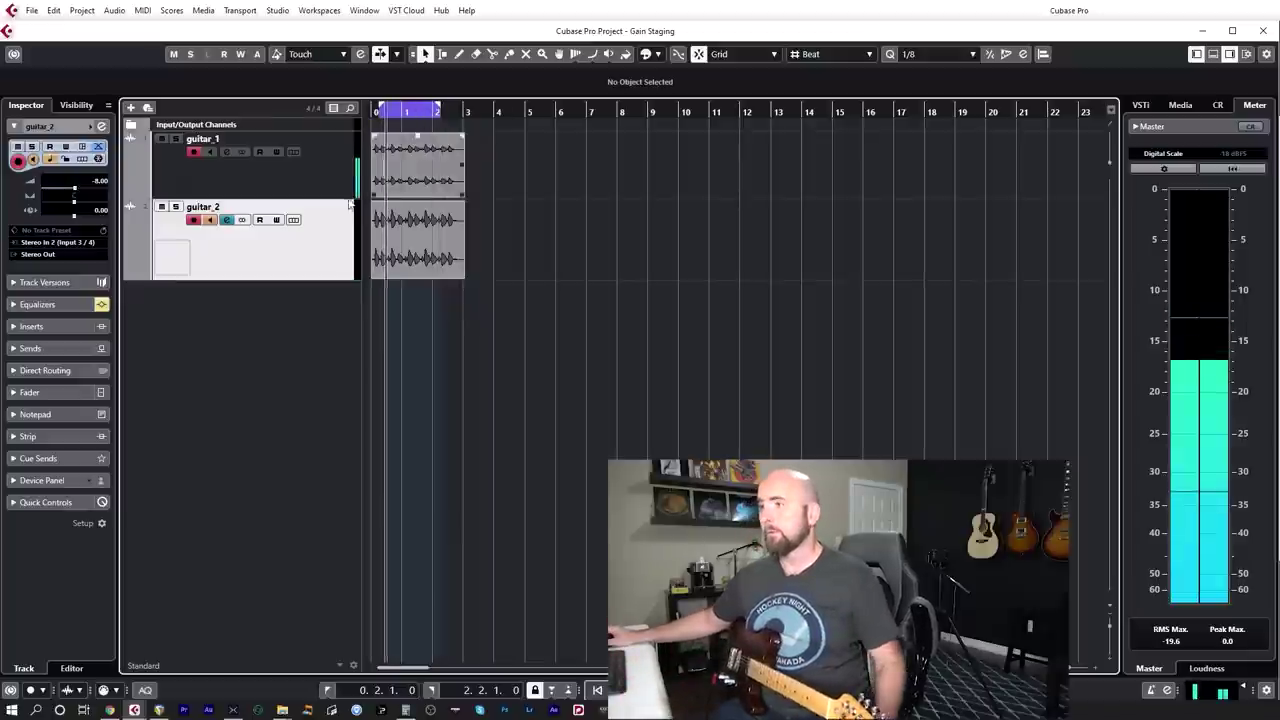
{"action": "key", "text": "F3"}
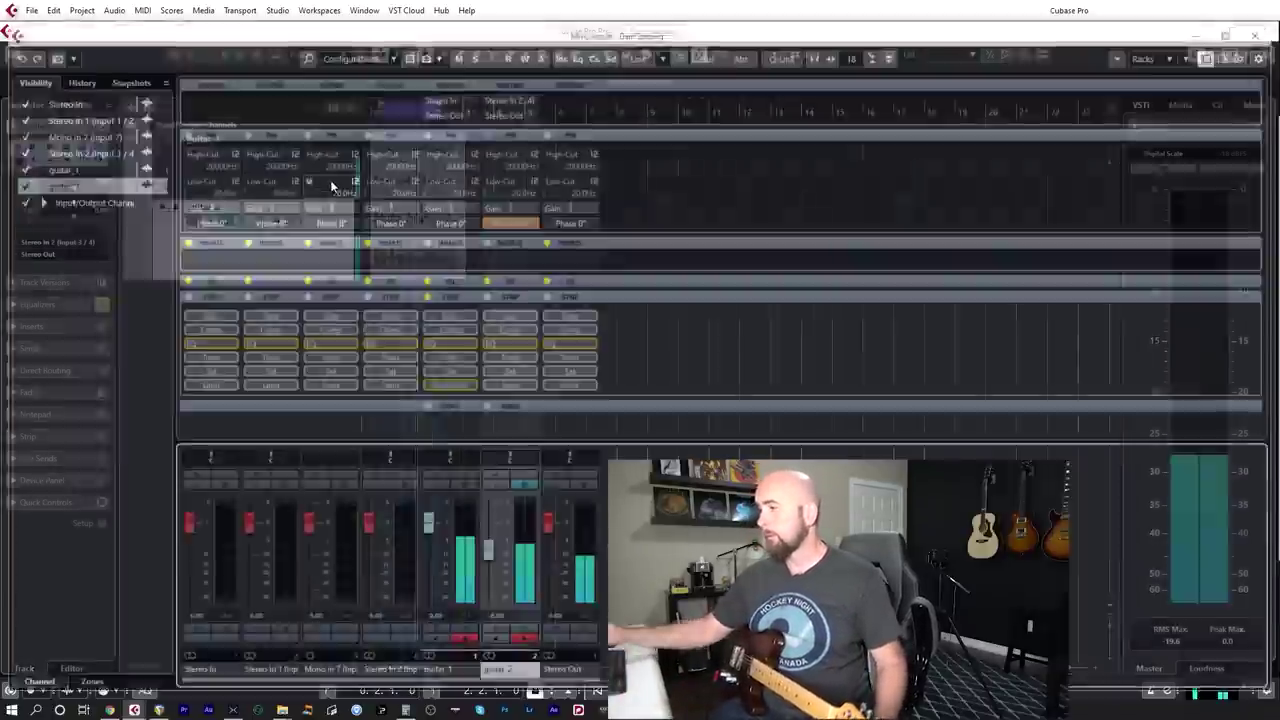
Step: Raise guitar_2's volume to -5.00 while keeping its phase inverted to 180°
{"action": "left_click", "coordinate": [508, 221]}
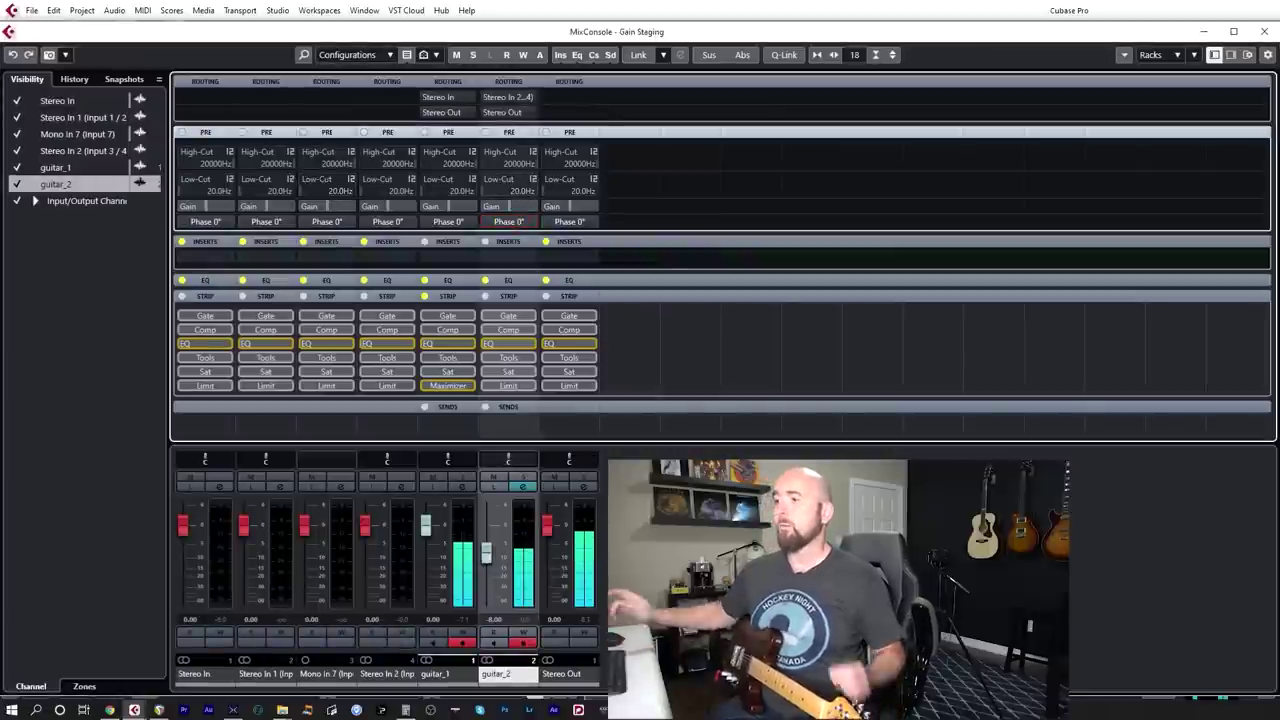
{"action": "left_click", "coordinate": [496, 622]}
{"action": "scroll", "coordinate": [494, 622], "scroll_direction": "up", "scroll_amount": 3}
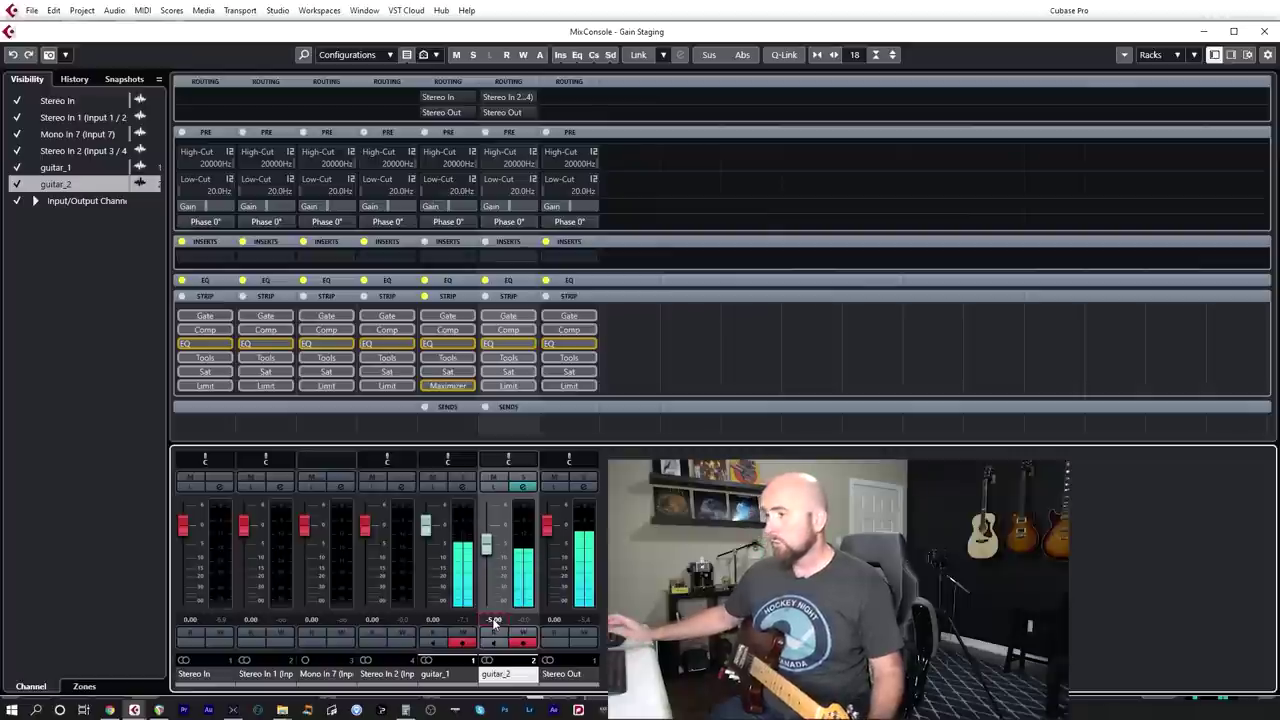
{"action": "left_click", "coordinate": [510, 221]}
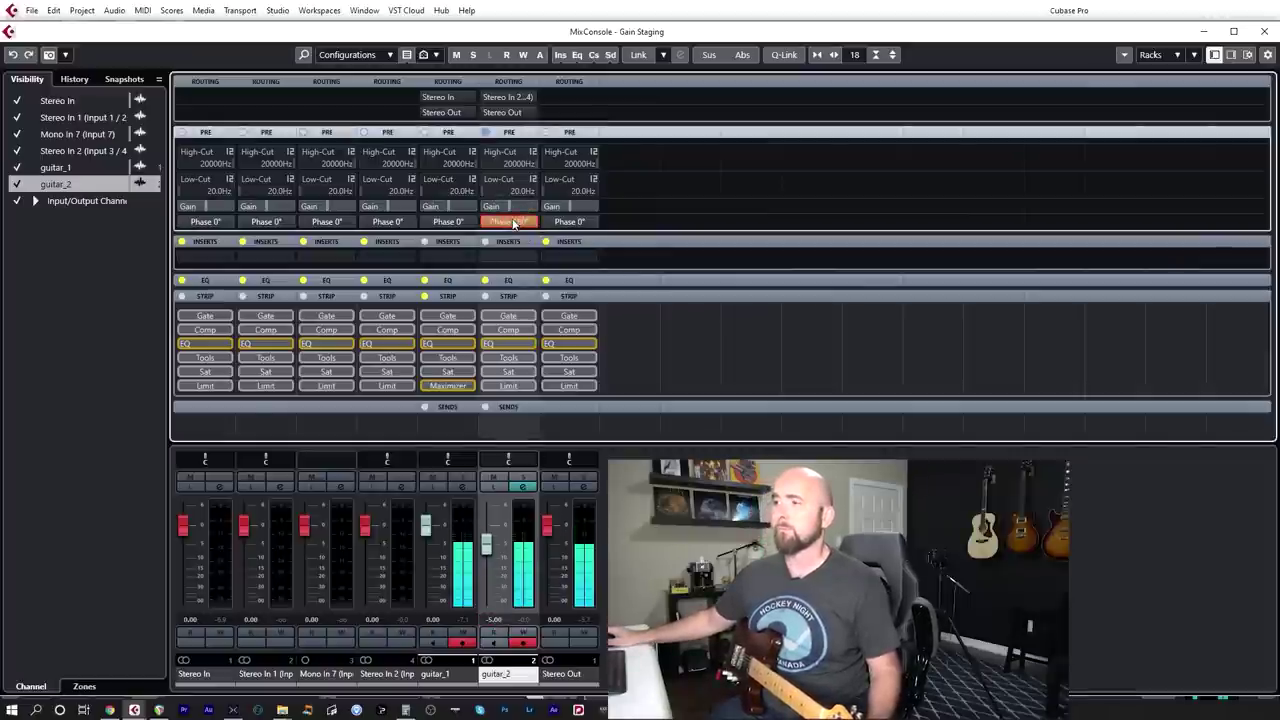
{"action": "left_click", "coordinate": [589, 627]}
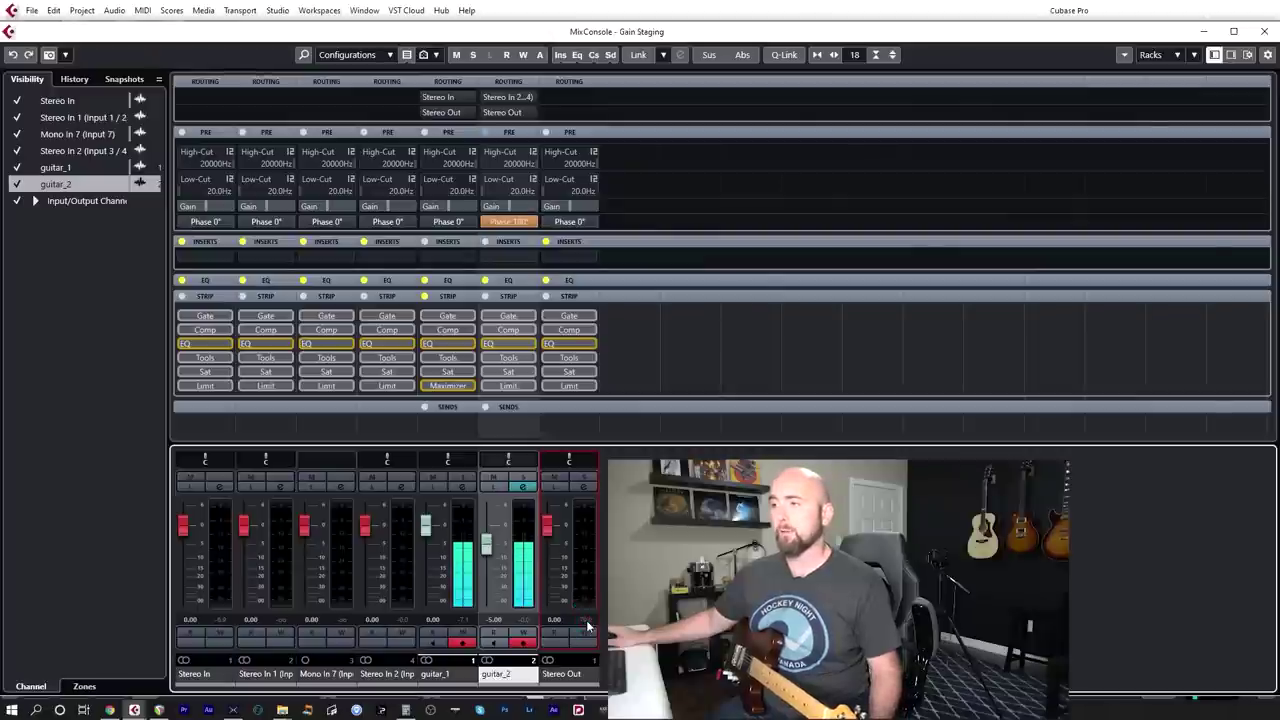
{"action": "left_click", "coordinate": [235, 710]}
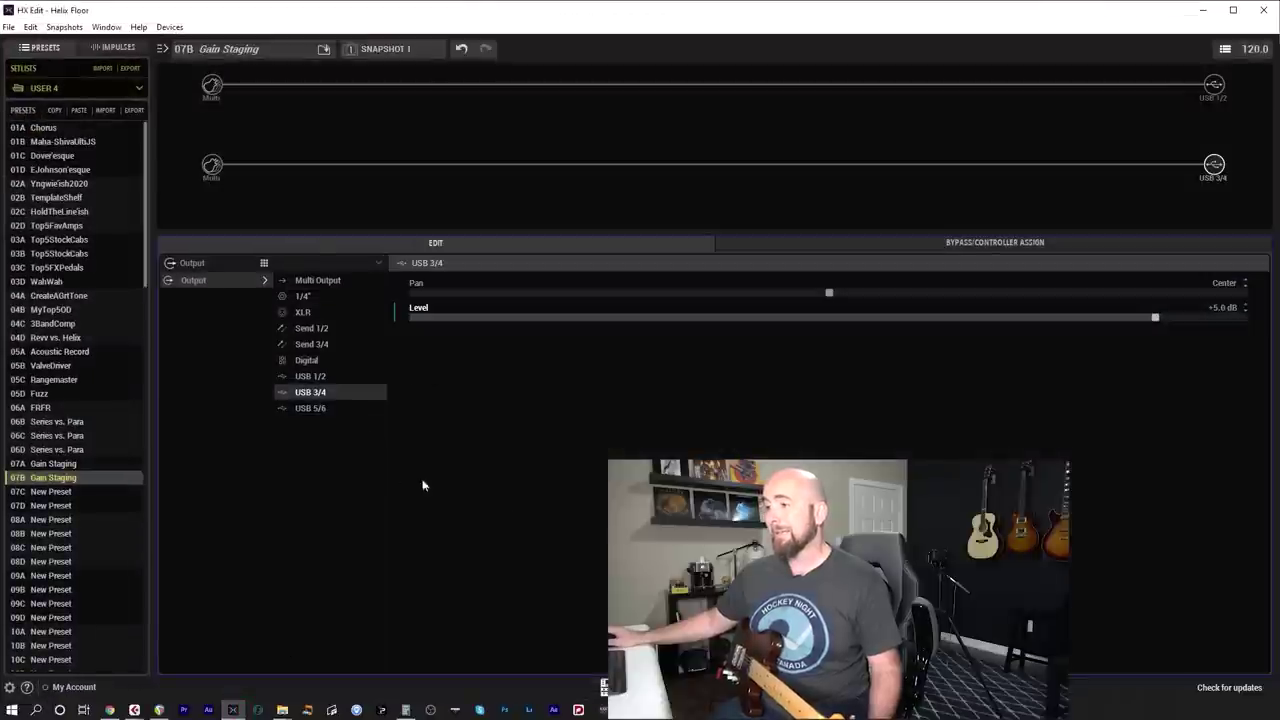
Step: Turn HX Edit's USB 3/4 output level down from +5.0 dB to +0.6 dB
{"action": "left_click", "coordinate": [1201, 10]}
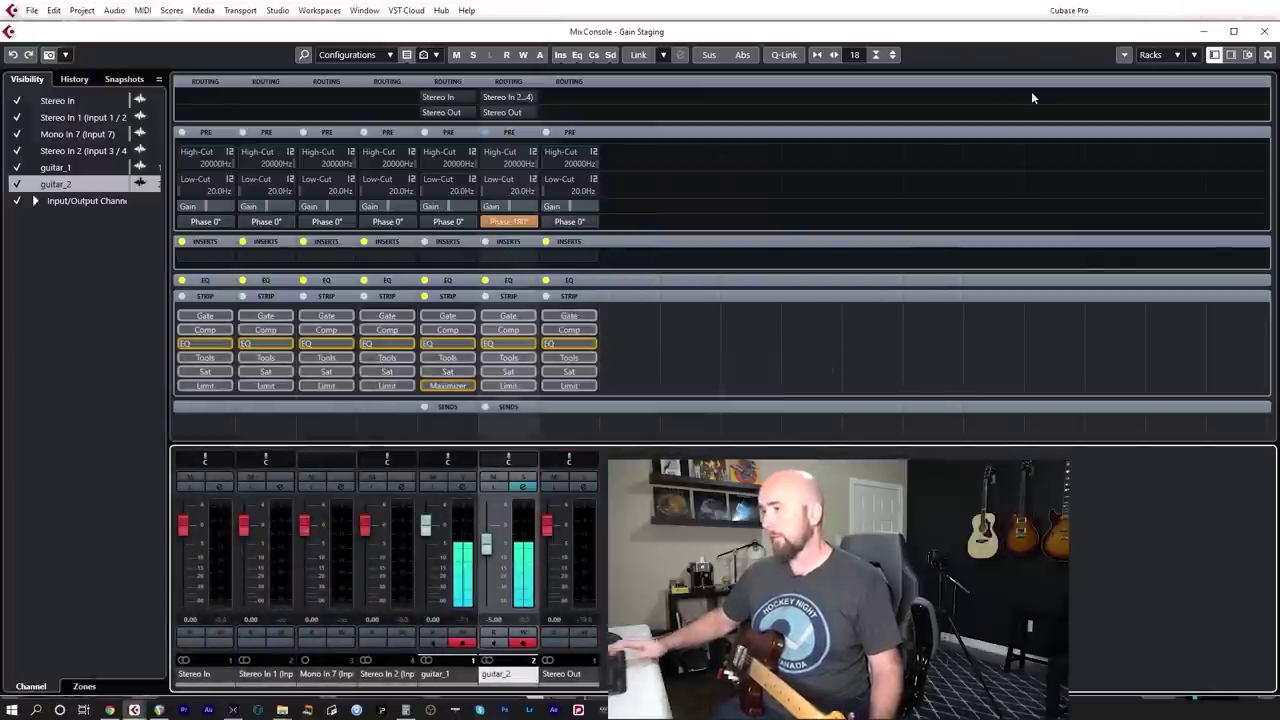
{"action": "left_click", "coordinate": [235, 710]}
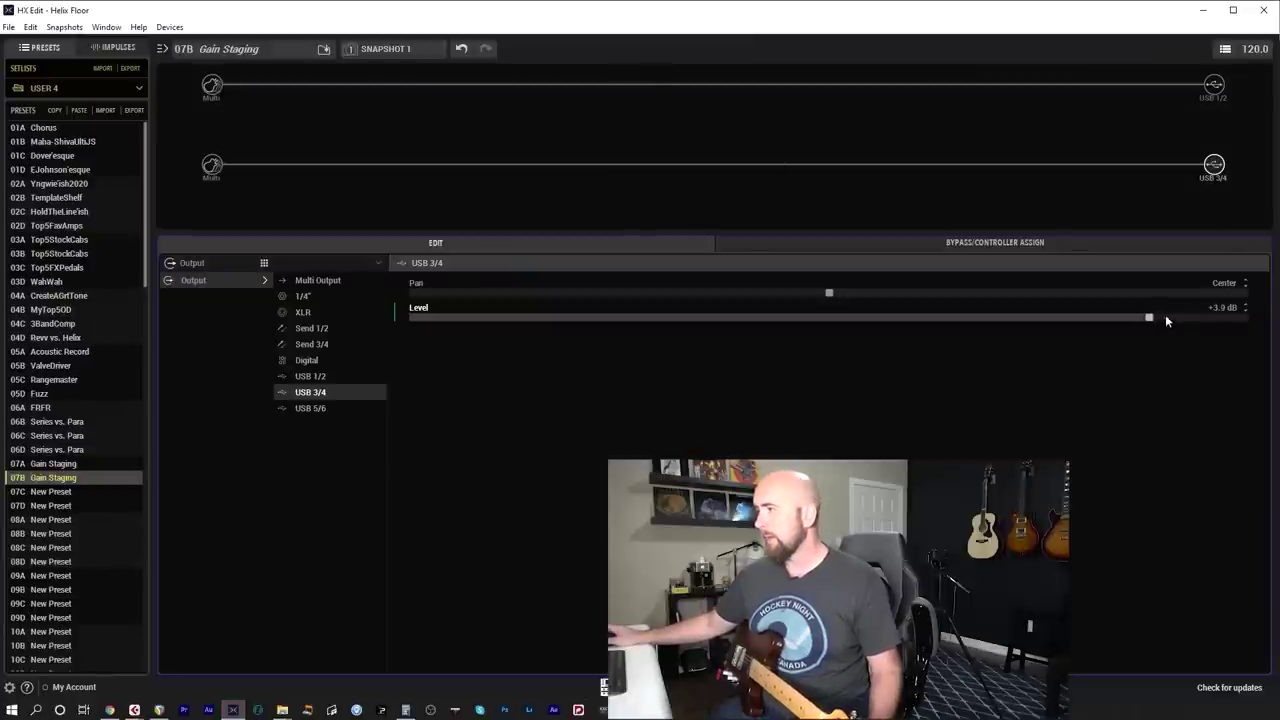
{"action": "scroll", "coordinate": [1157, 324], "scroll_direction": "down", "scroll_amount": 5}
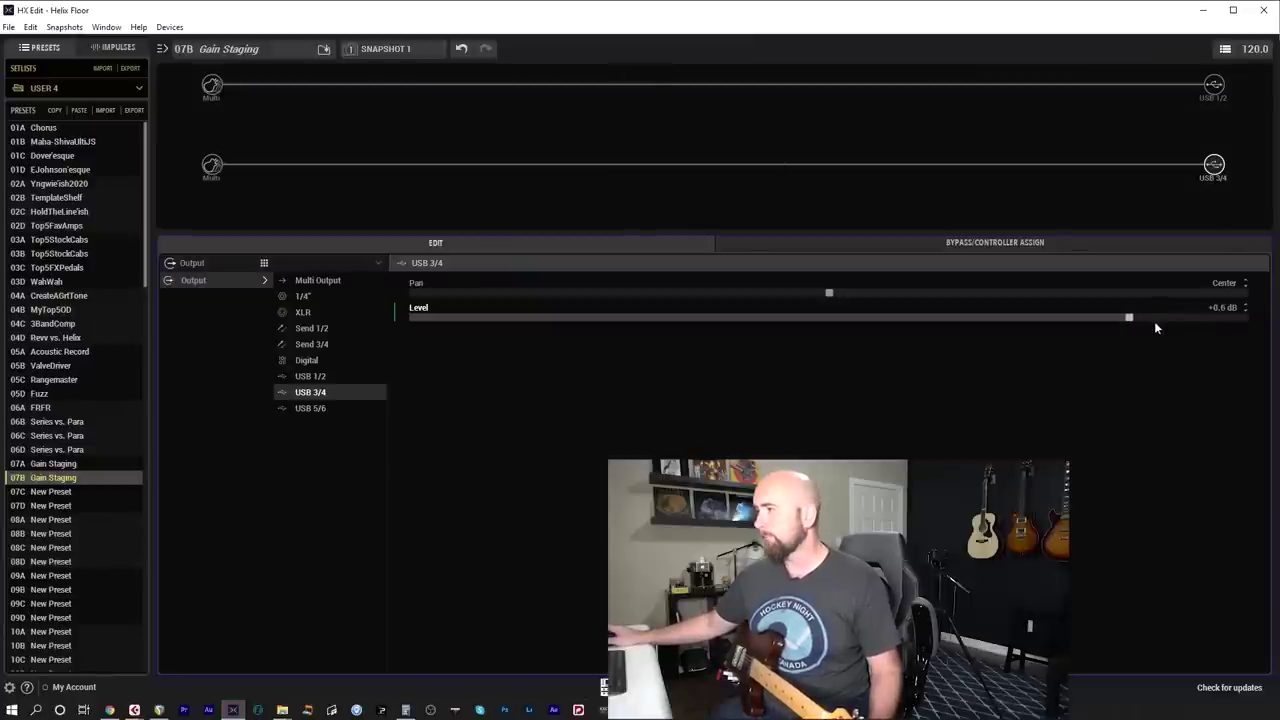
Step: Reset the USB 3/4 level to 0.0 dB and load a Brit Plexi Nrm amp on the top path
{"action": "scroll", "coordinate": [1154, 320], "scroll_direction": "down", "scroll_amount": 1}
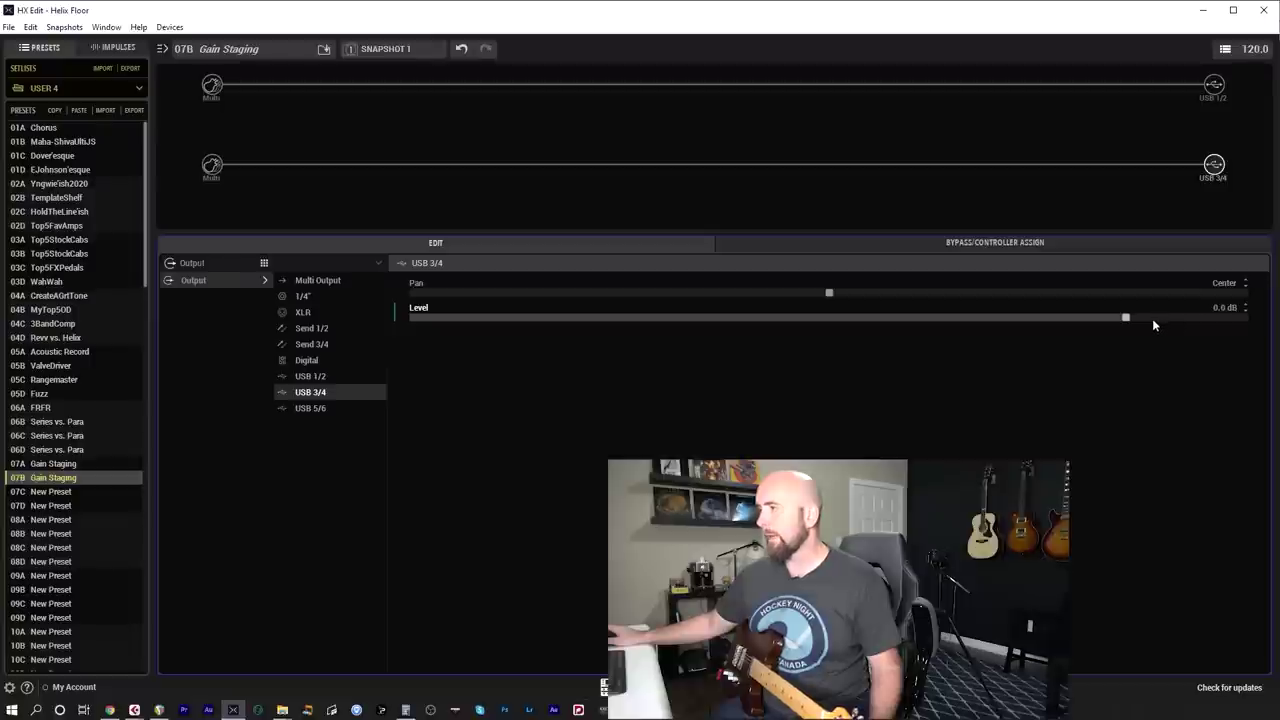
{"action": "left_click", "coordinate": [618, 85]}
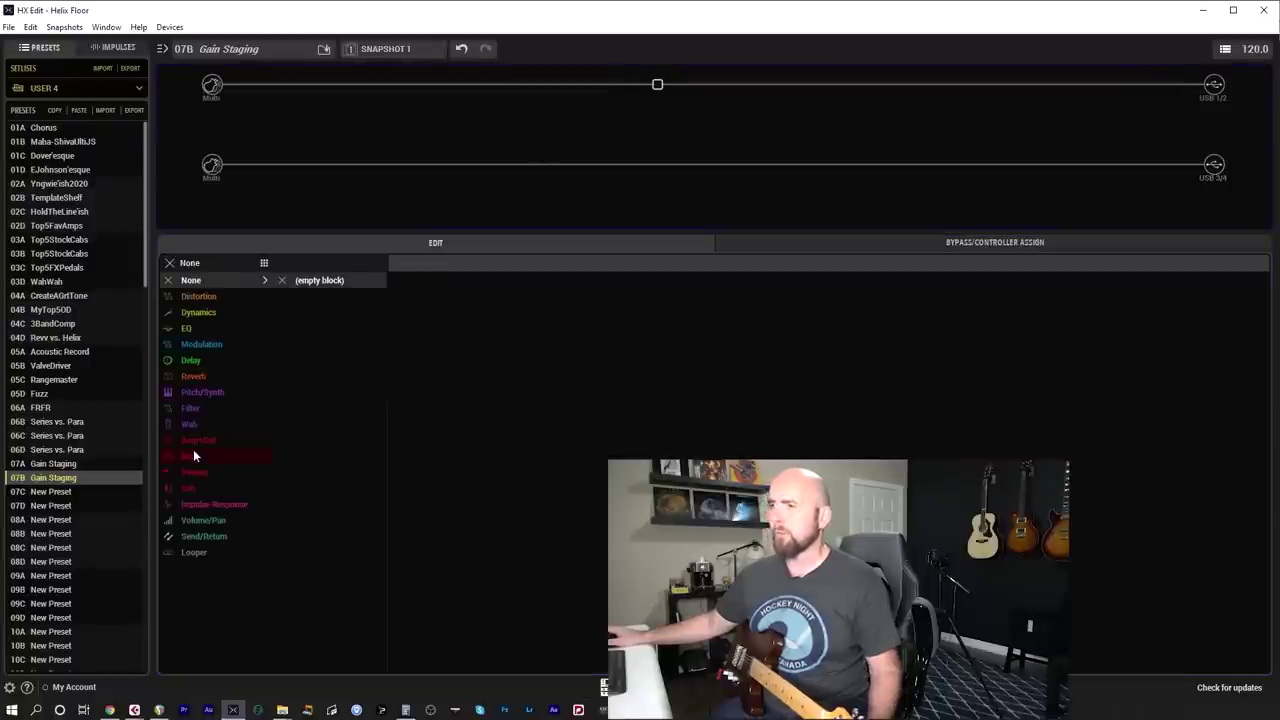
{"action": "mouse_move", "coordinate": [194, 443]}
{"action": "scroll", "coordinate": [316, 490], "scroll_direction": "down", "scroll_amount": 4}
{"action": "scroll", "coordinate": [315, 490], "scroll_direction": "down", "scroll_amount": 3}
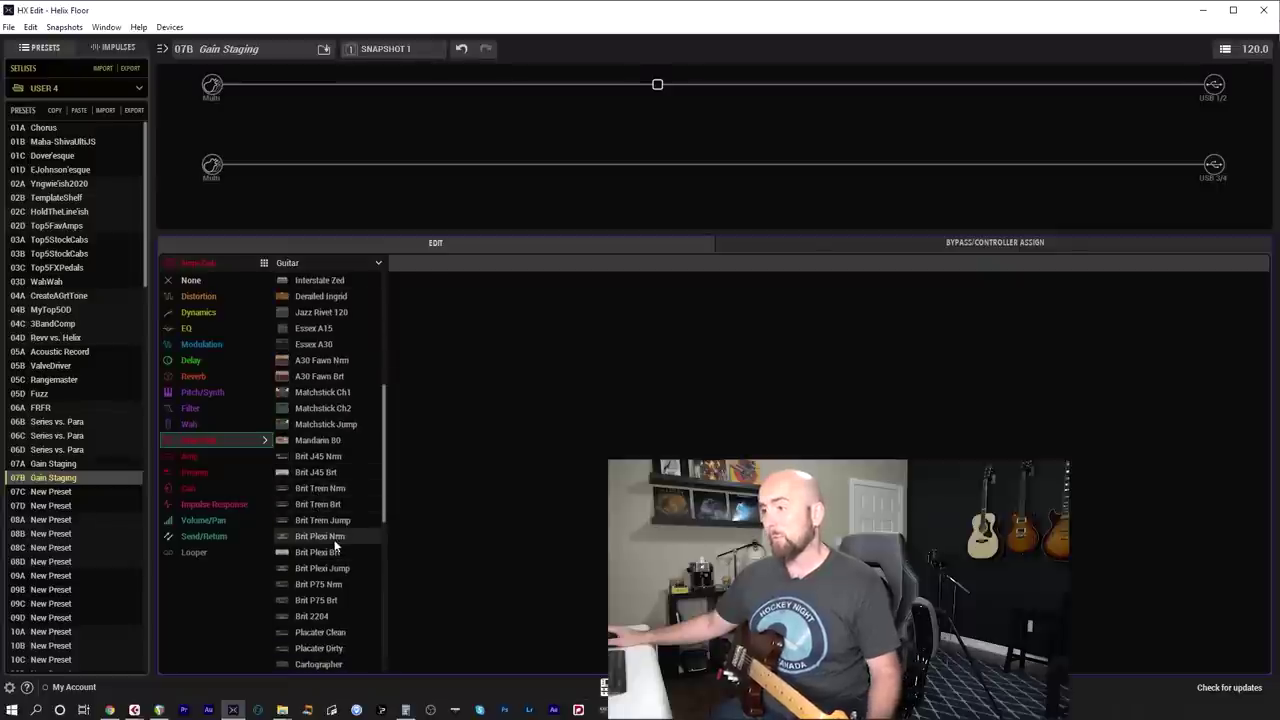
{"action": "left_click", "coordinate": [320, 536]}
Step: Copy the Brit Plexi Nrm amp block into the lower path's empty slot
{"action": "right_click", "coordinate": [651, 88]}
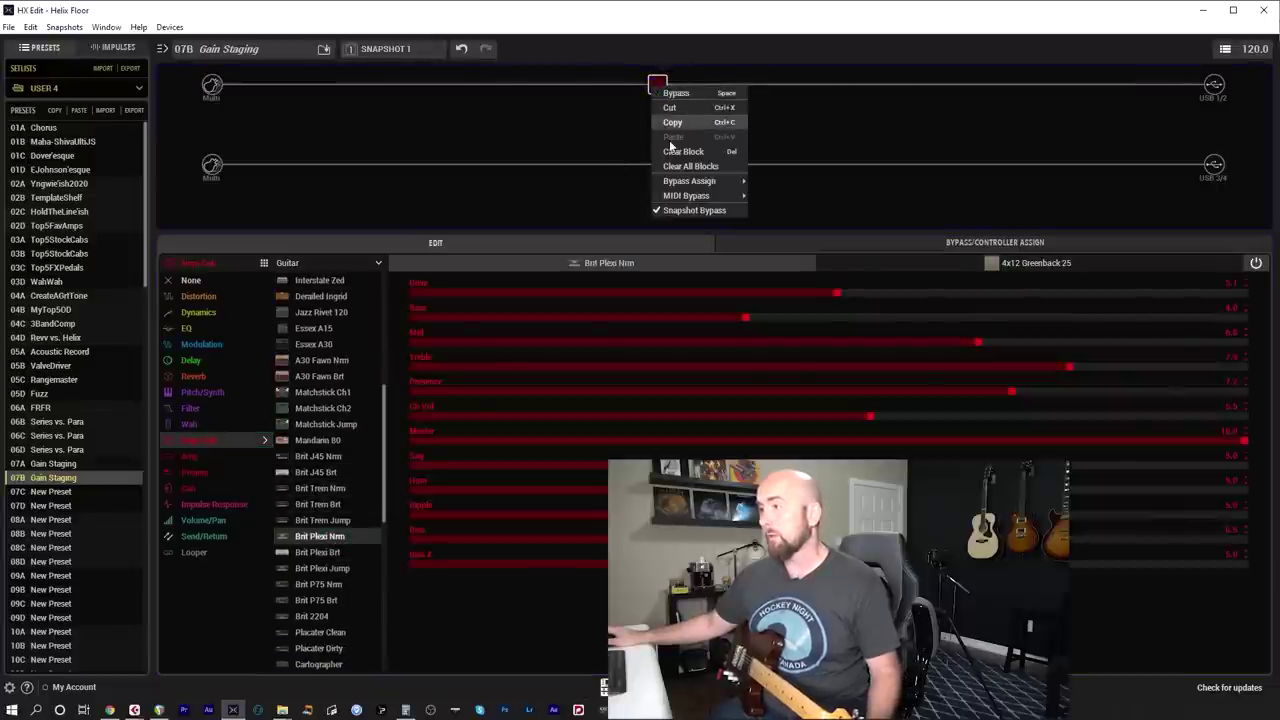
{"action": "left_click", "coordinate": [671, 123]}
{"action": "right_click", "coordinate": [658, 166]}
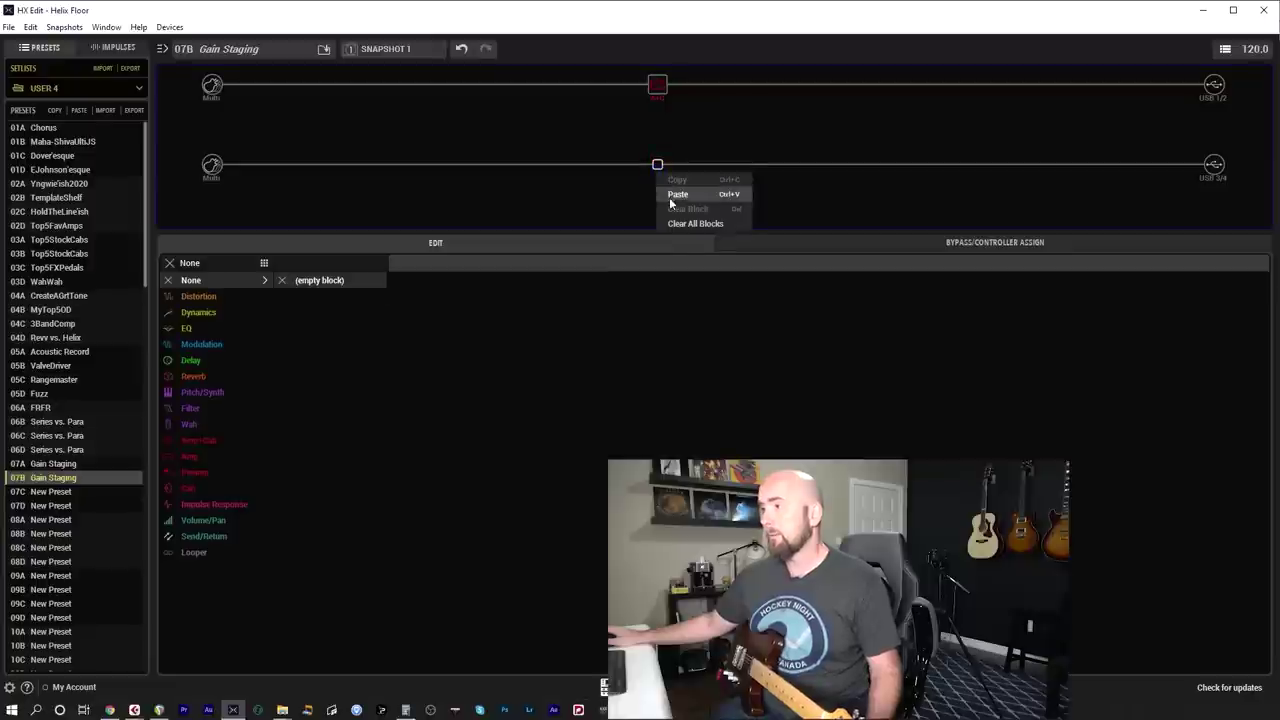
{"action": "left_click", "coordinate": [680, 194]}
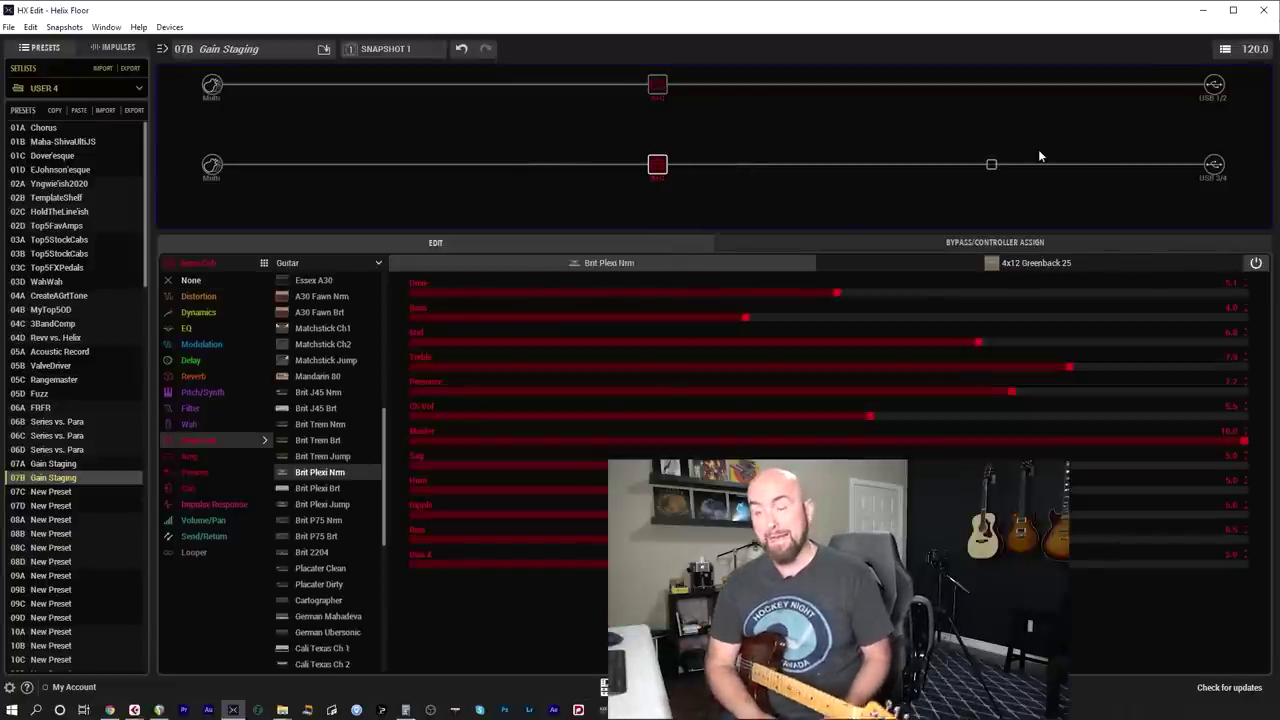
{"action": "key", "text": "alt+Tab"}
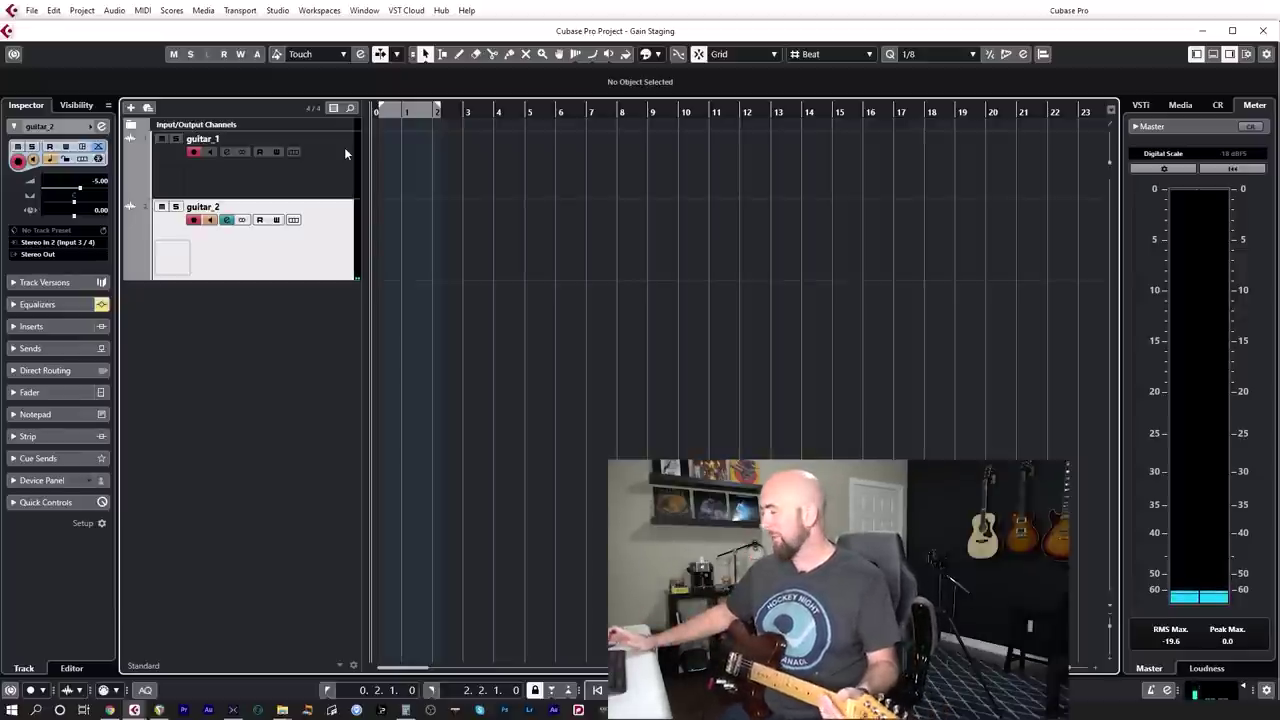
Step: Record new takes on both guitar tracks and loop-play them with the MixConsole showing
{"action": "key", "text": "KP_Multiply"}
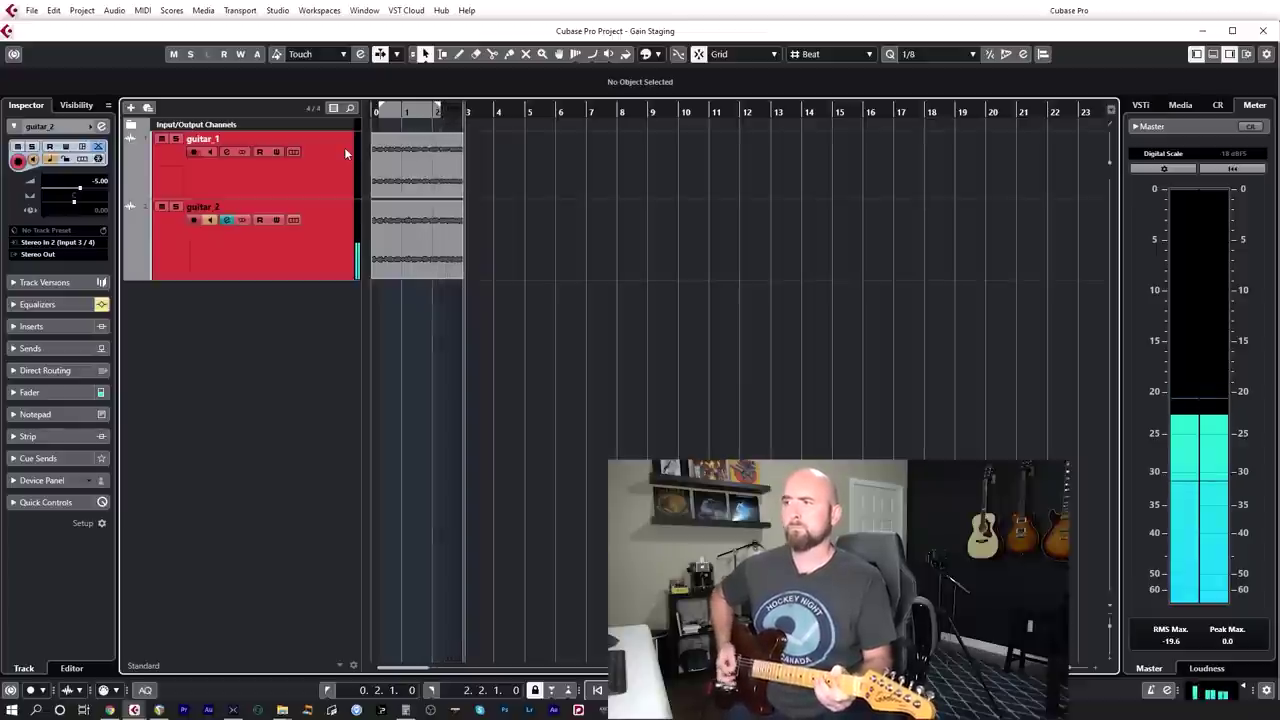
{"action": "key", "text": "space"}
{"action": "key", "text": "slash"}
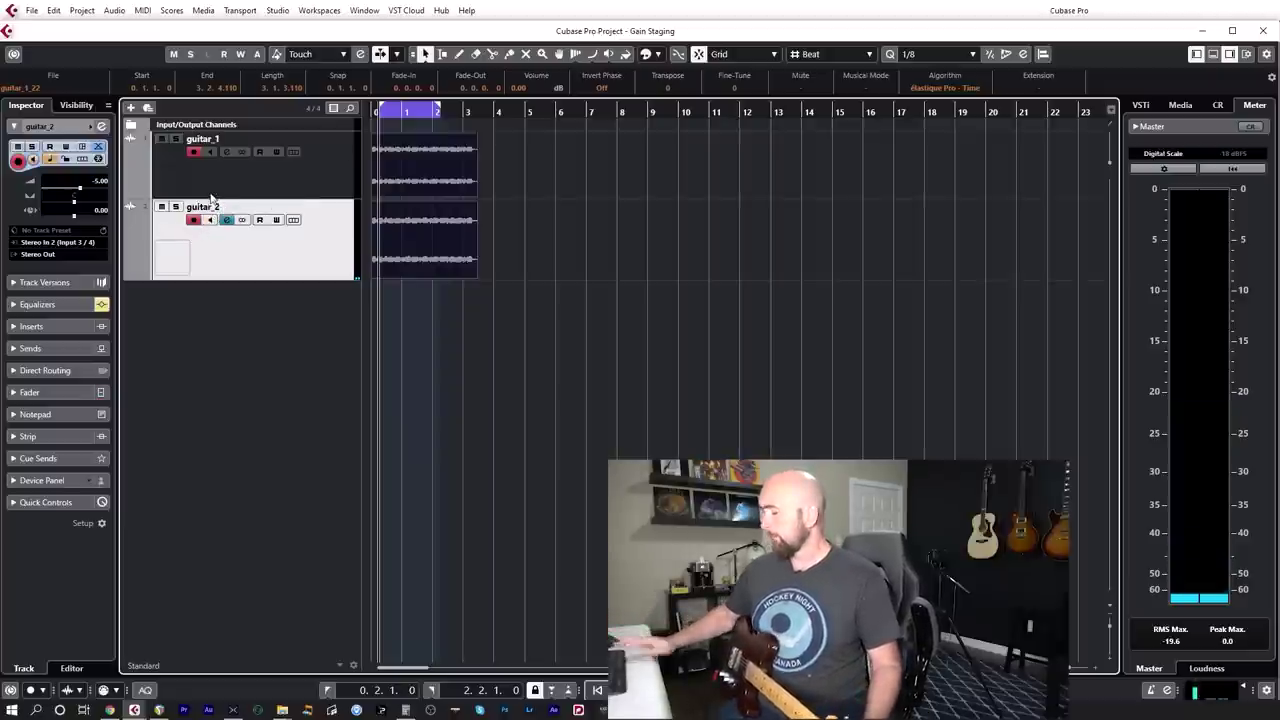
{"action": "key", "text": "space"}
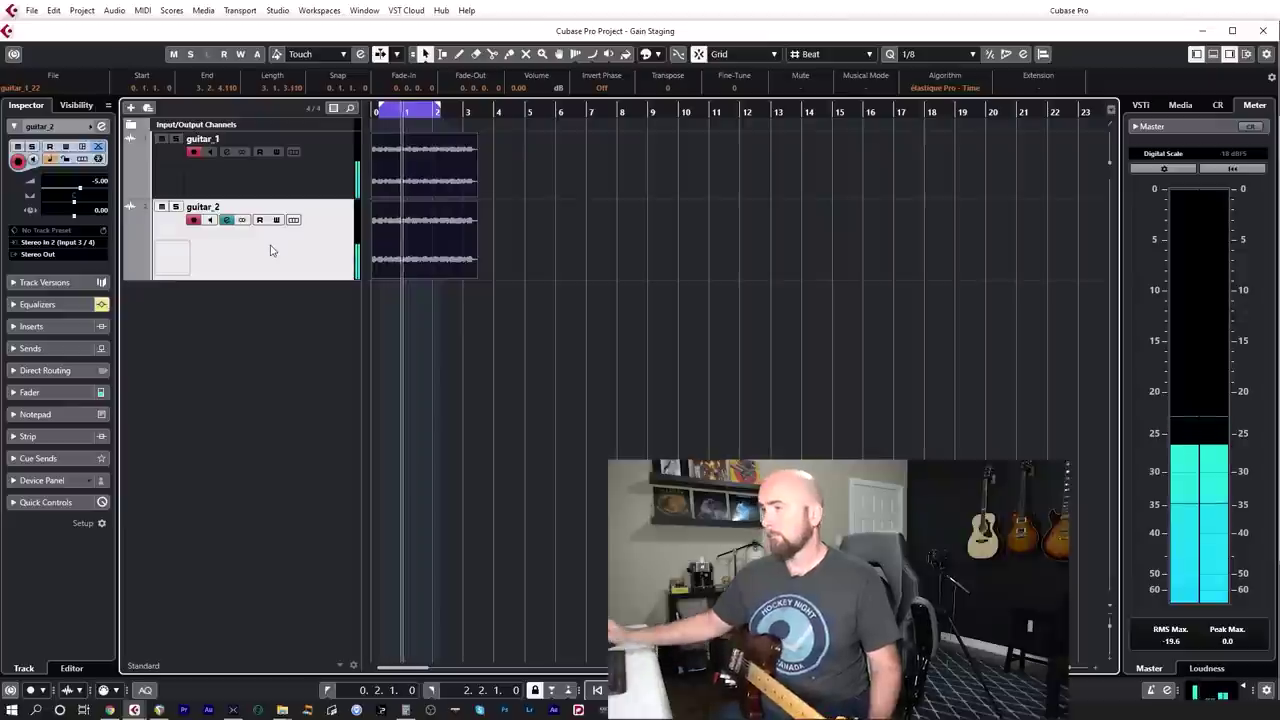
{"action": "key", "text": "F3"}
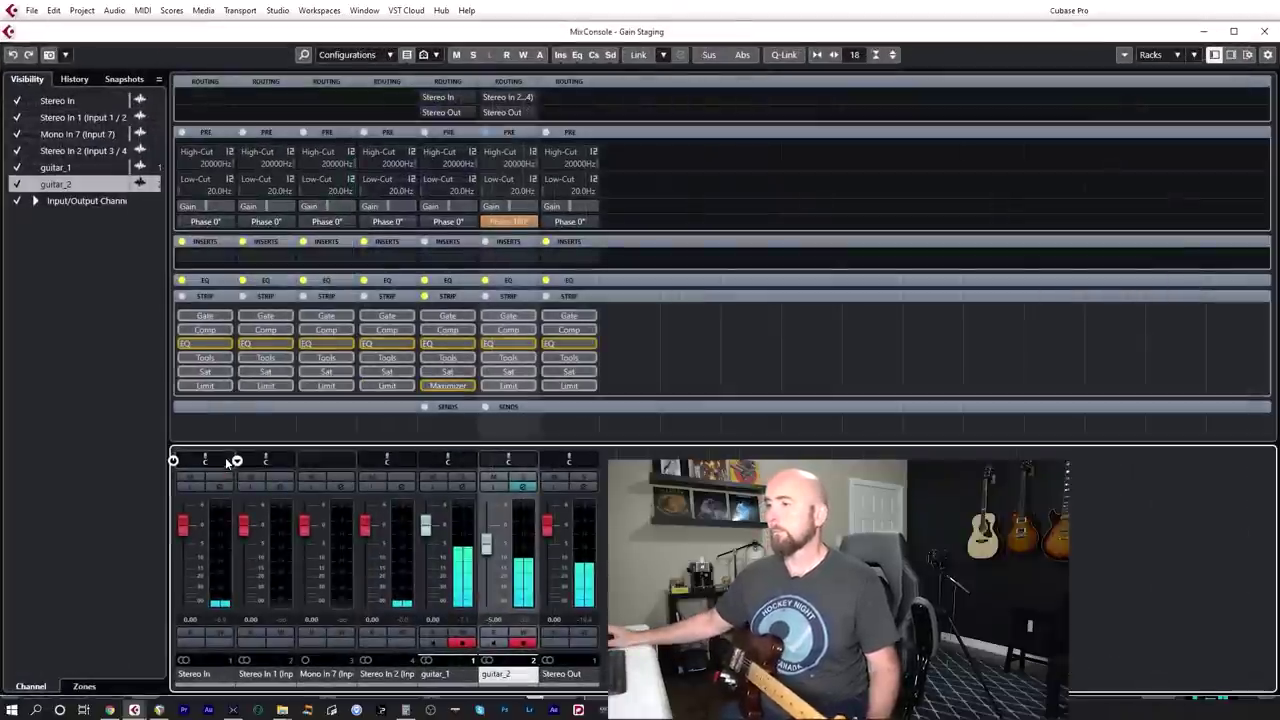
{"action": "type", "text": "0"}
{"action": "key", "text": "Return"}
{"action": "left_click", "coordinate": [514, 220]}
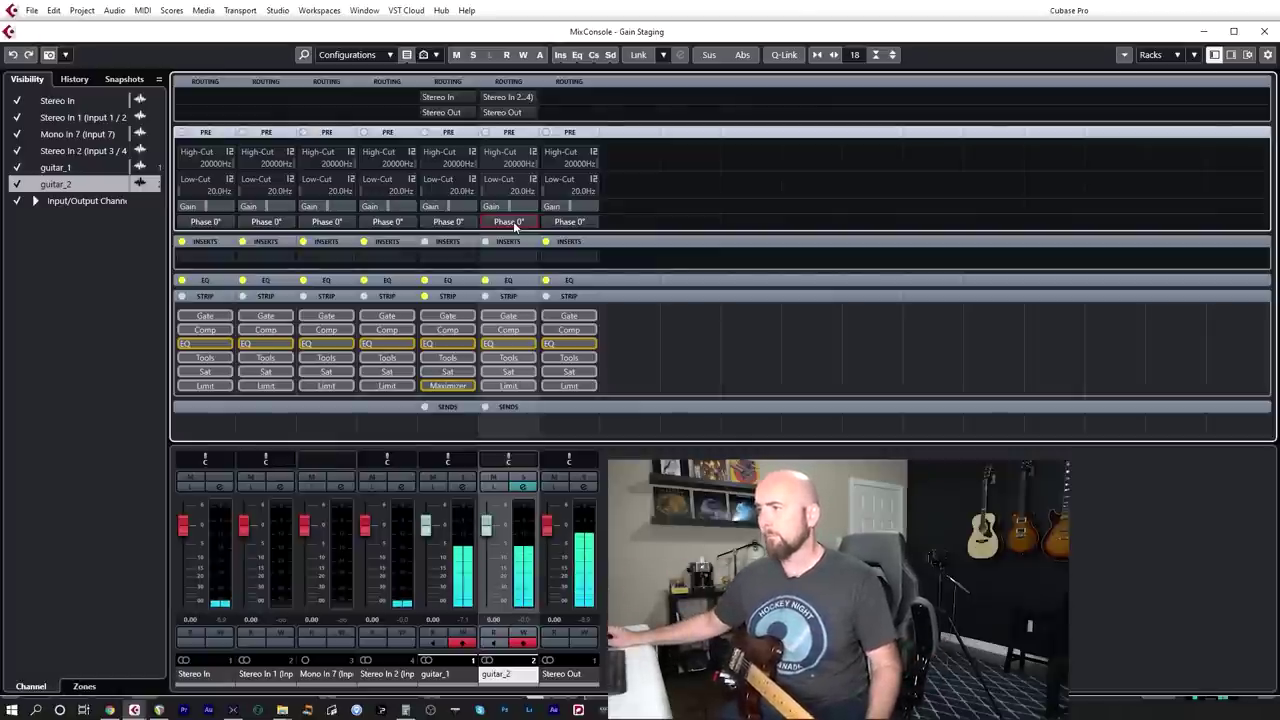
{"action": "left_click", "coordinate": [509, 221]}
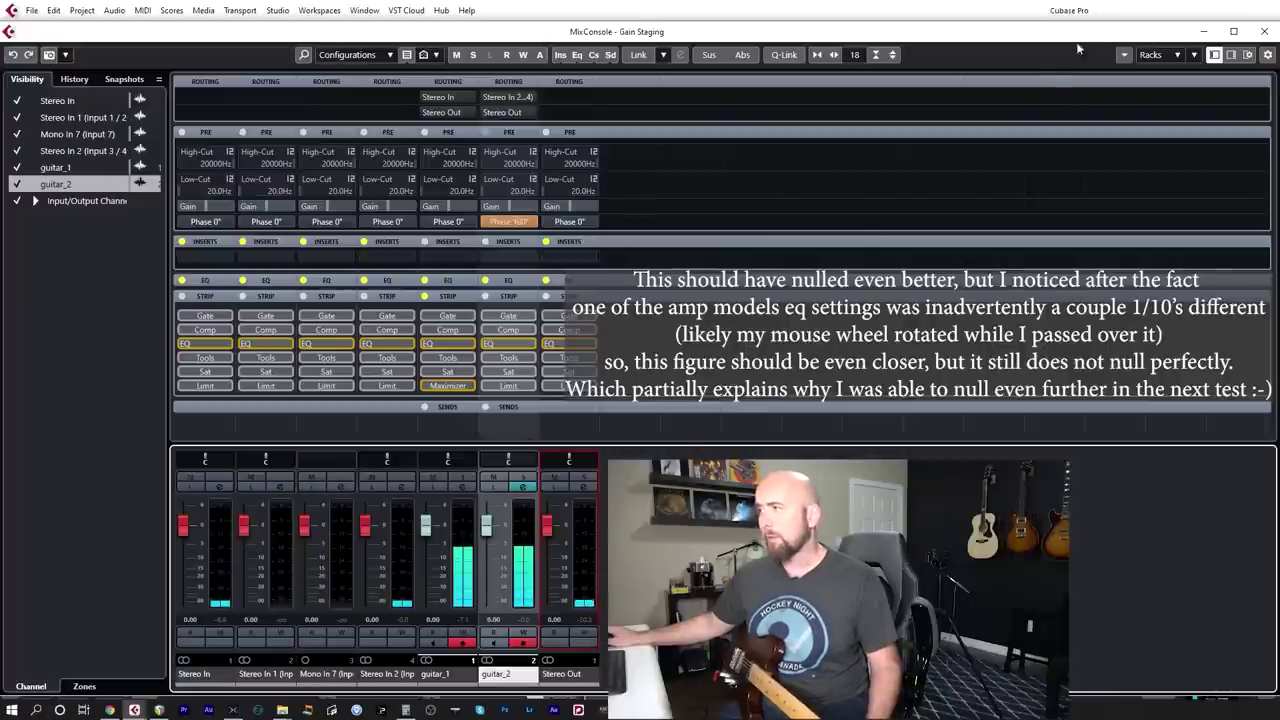
Step: Close the MixConsole to return to the project window
{"action": "key", "text": "F3"}
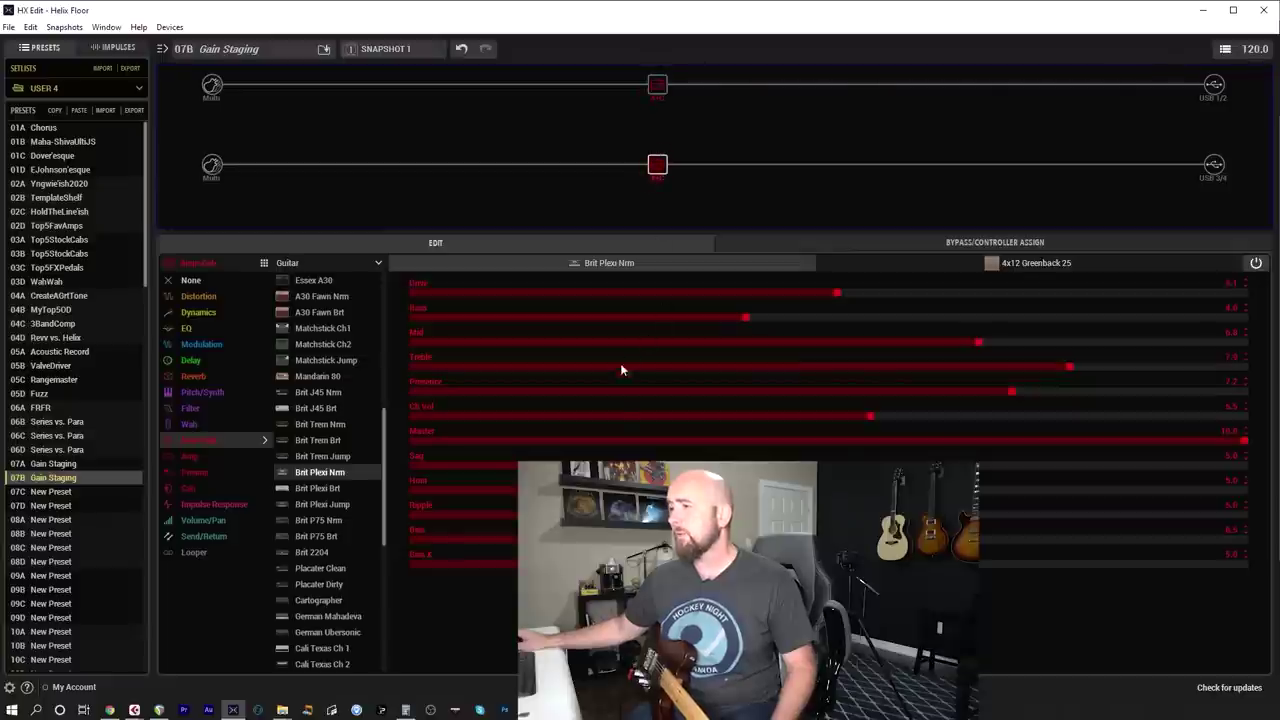
Step: Adjust Ch Vol on the Brit Plexi Nrm amps, setting the top path's to about 2.0
{"action": "left_click", "coordinate": [597, 415]}
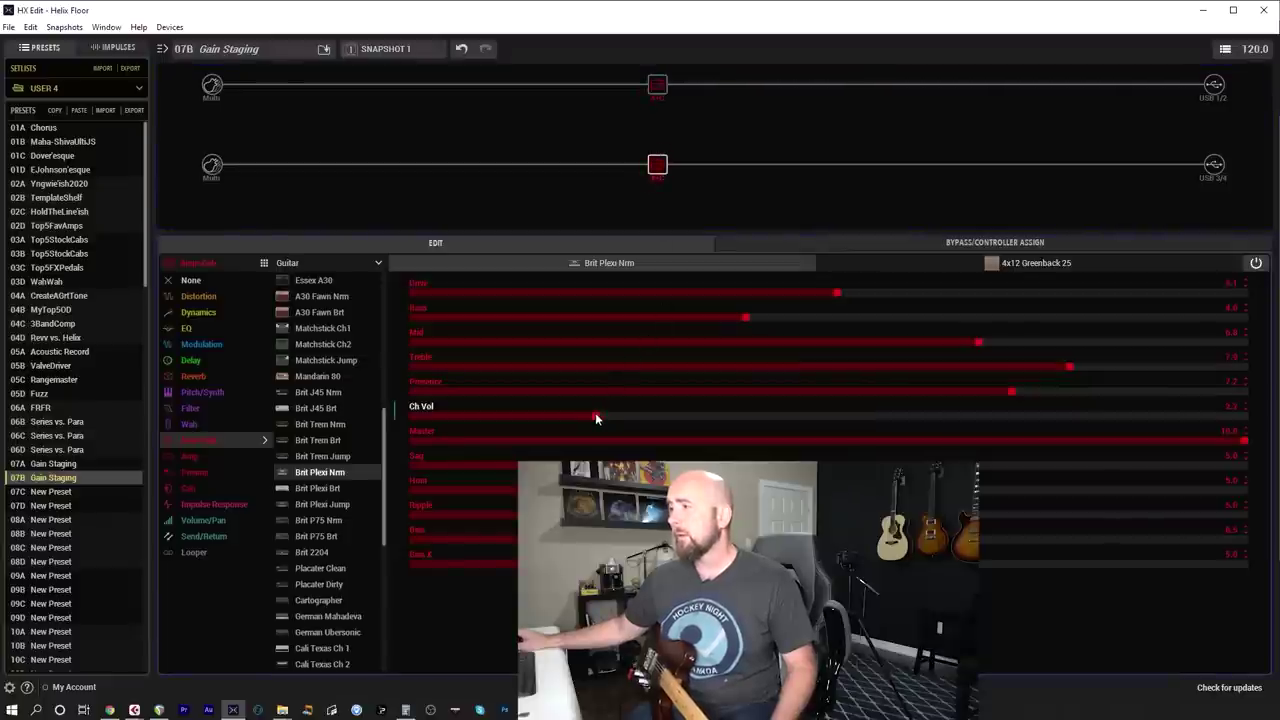
{"action": "left_click", "coordinate": [1053, 417]}
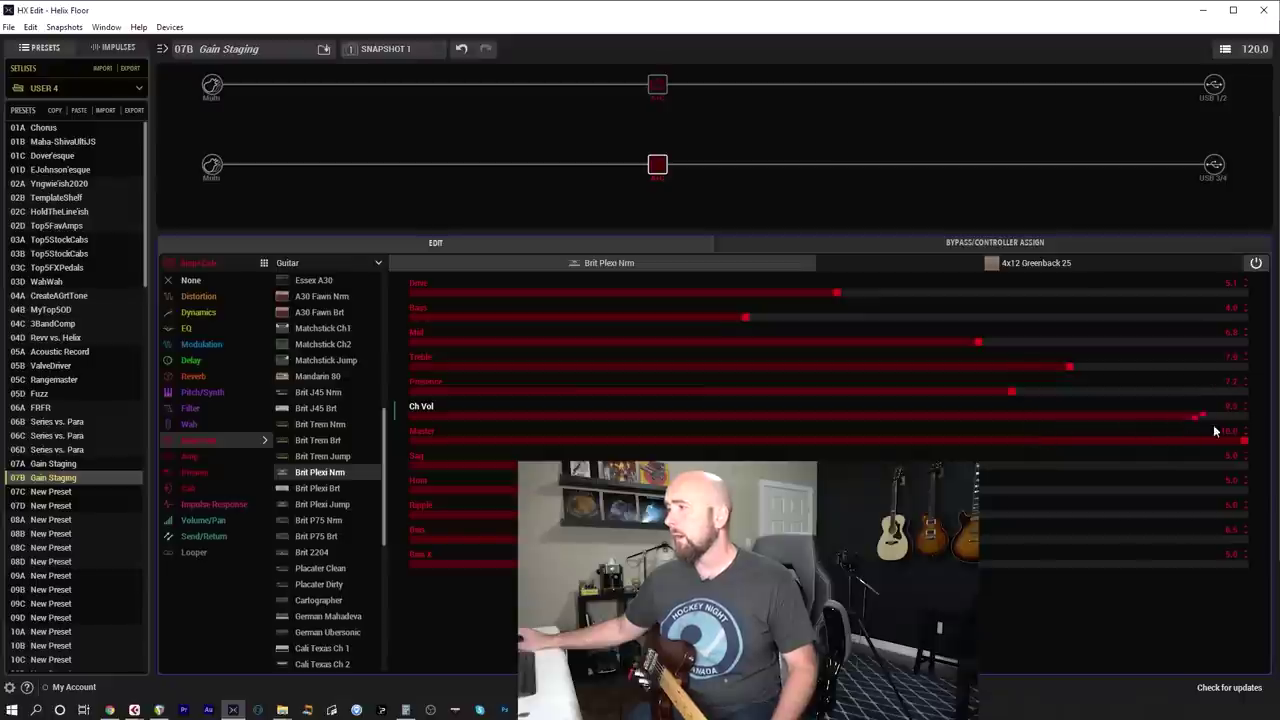
{"action": "left_click", "coordinate": [662, 88]}
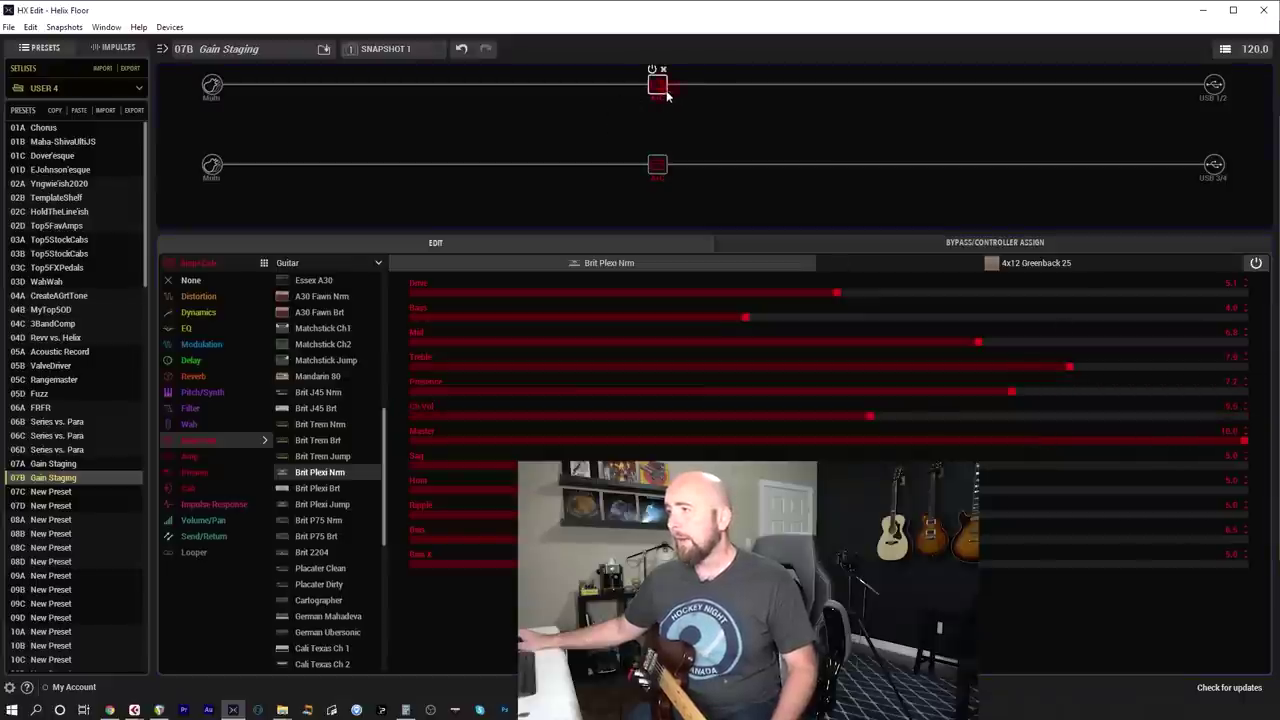
{"action": "scroll", "coordinate": [630, 411], "scroll_direction": "down", "scroll_amount": 10}
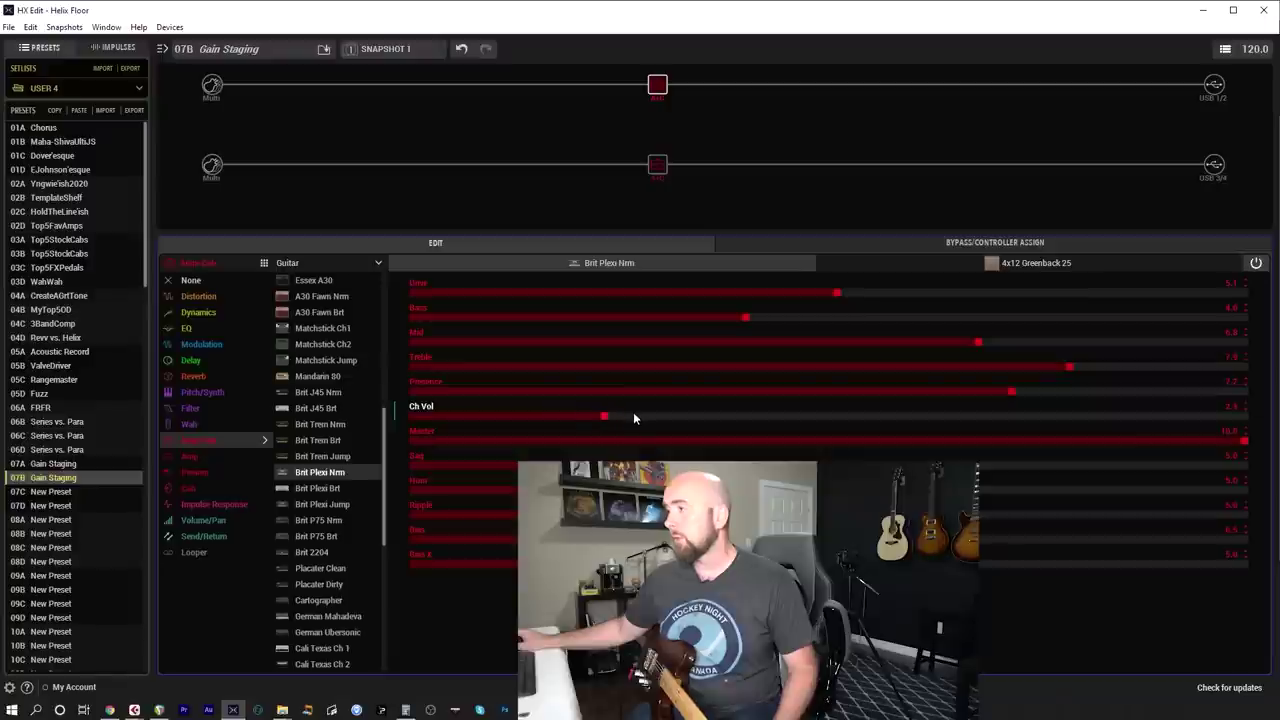
{"action": "scroll", "coordinate": [635, 412], "scroll_direction": "up", "scroll_amount": 1}
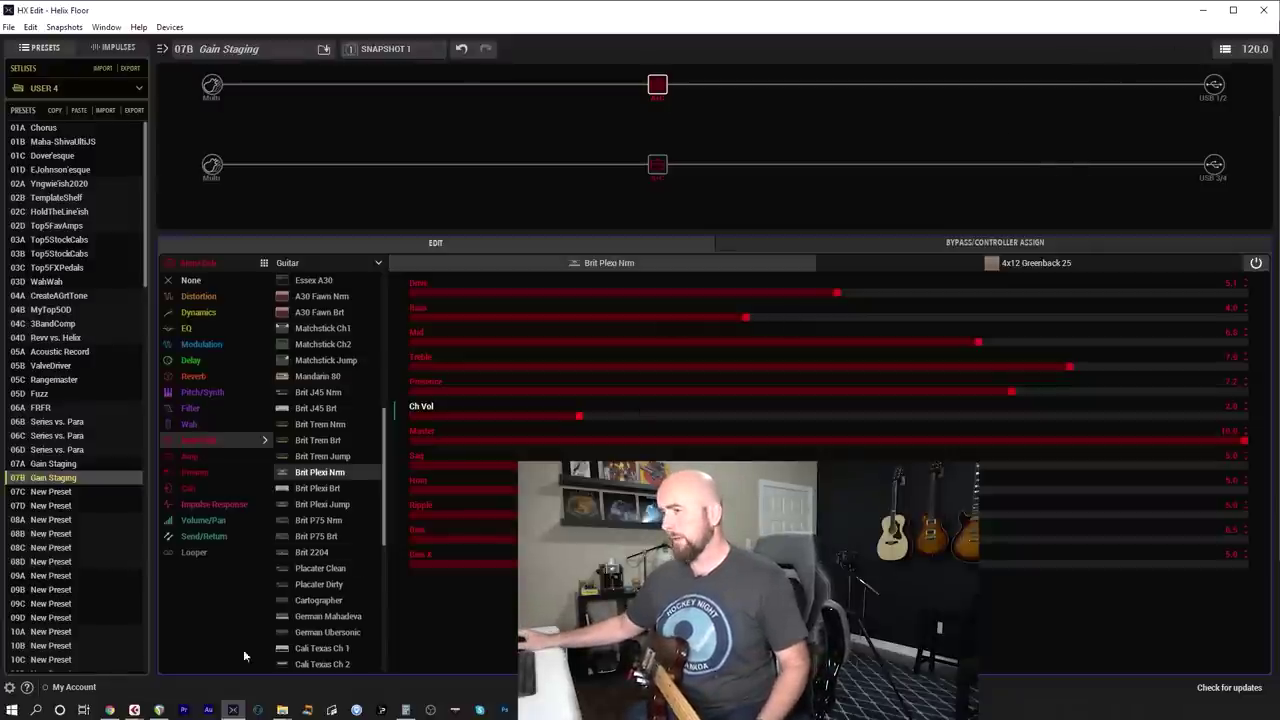
Step: Bring the Cubase Pro Gain Staging project window back to the front
{"action": "left_click", "coordinate": [112, 706]}
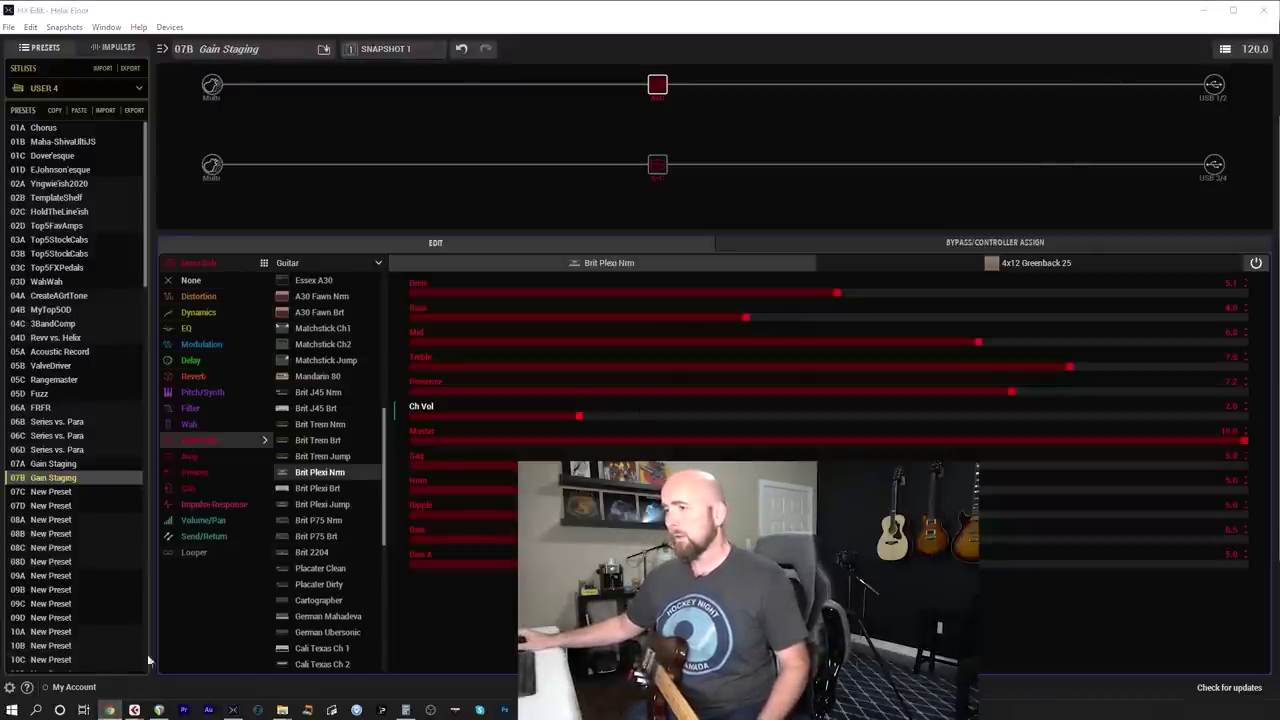
{"action": "mouse_move", "coordinate": [131, 712]}
{"action": "left_click", "coordinate": [114, 642]}
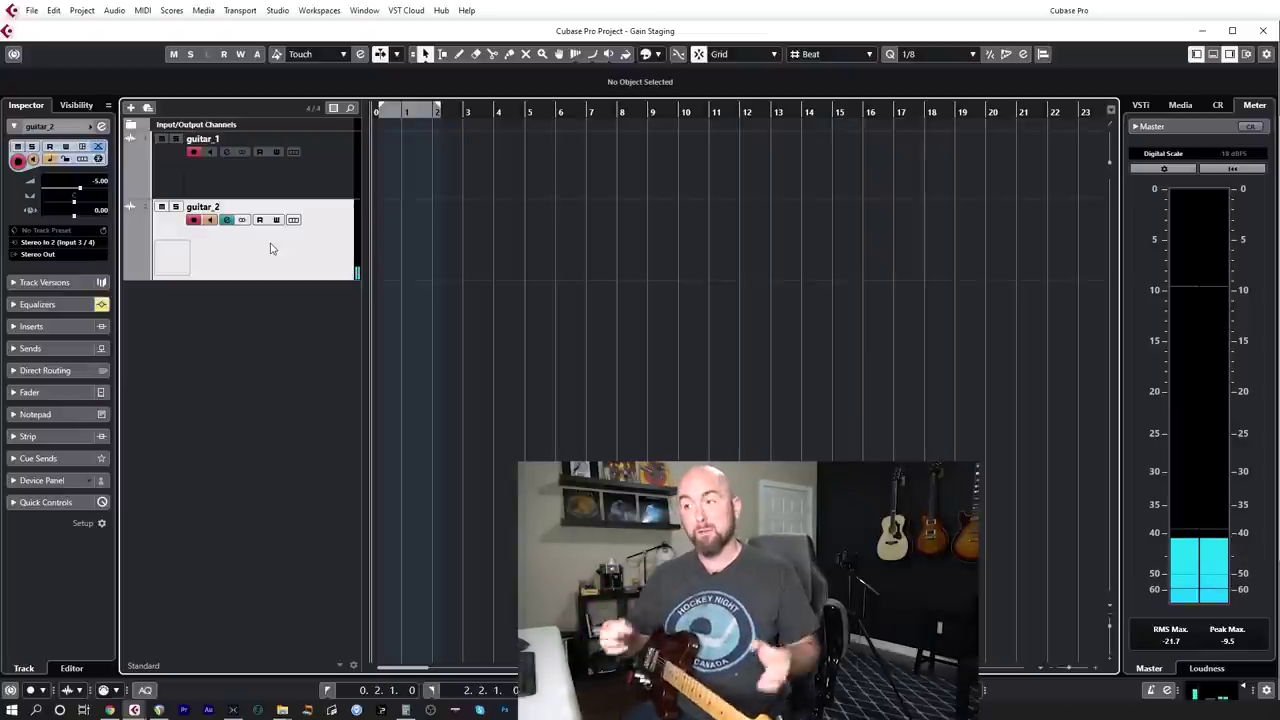
Step: Record a new take on guitar_1 and guitar_2, then disarm and mute guitar_2
{"action": "key", "text": "KP_Multiply"}
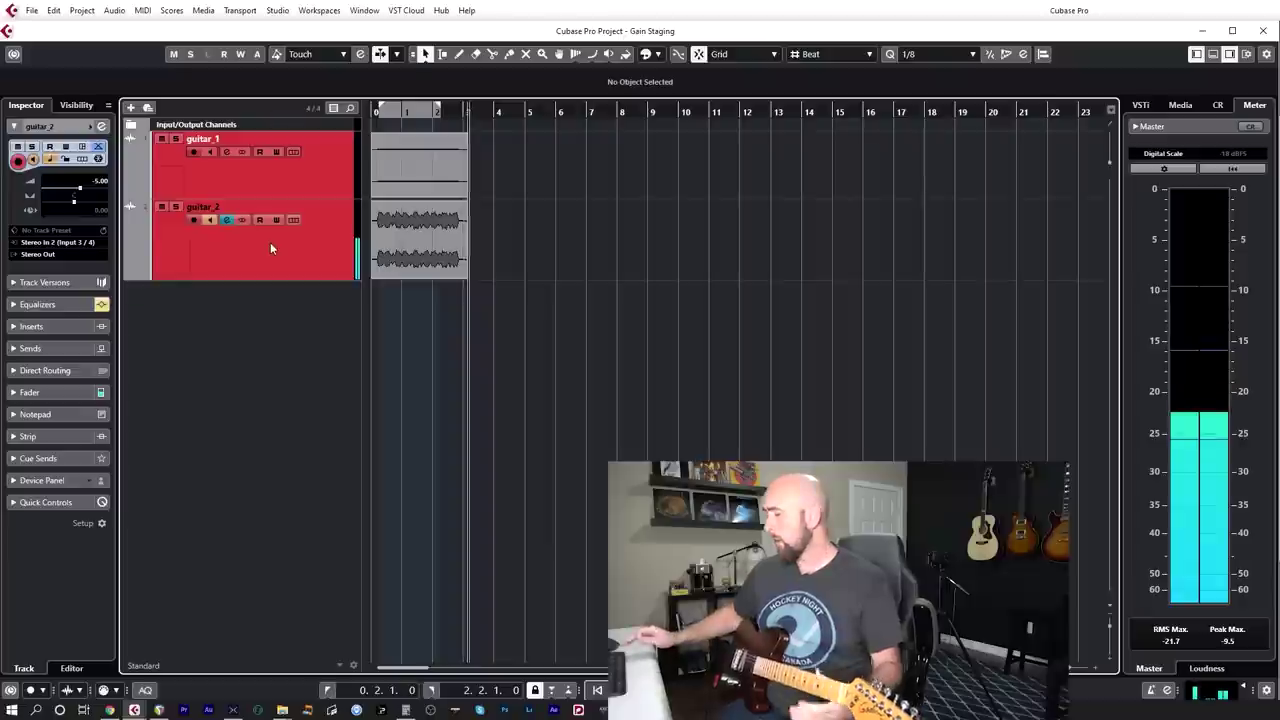
{"action": "key", "text": "space"}
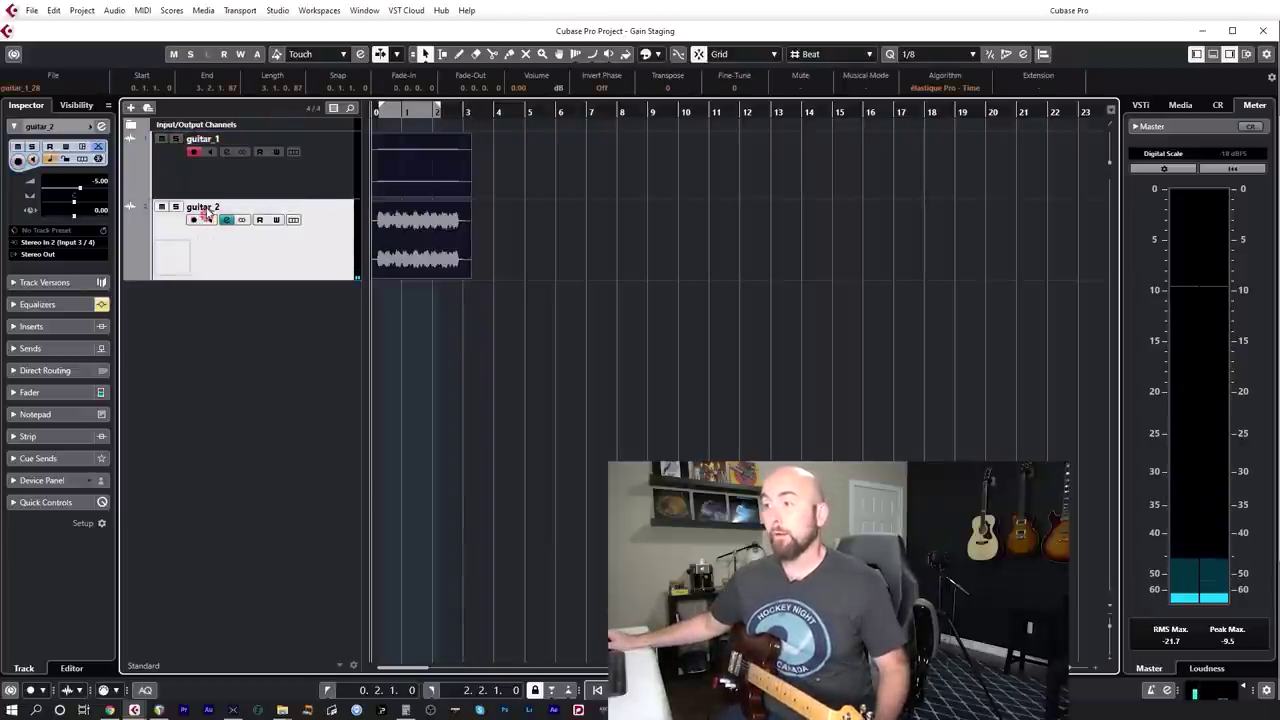
{"action": "left_click", "coordinate": [194, 220]}
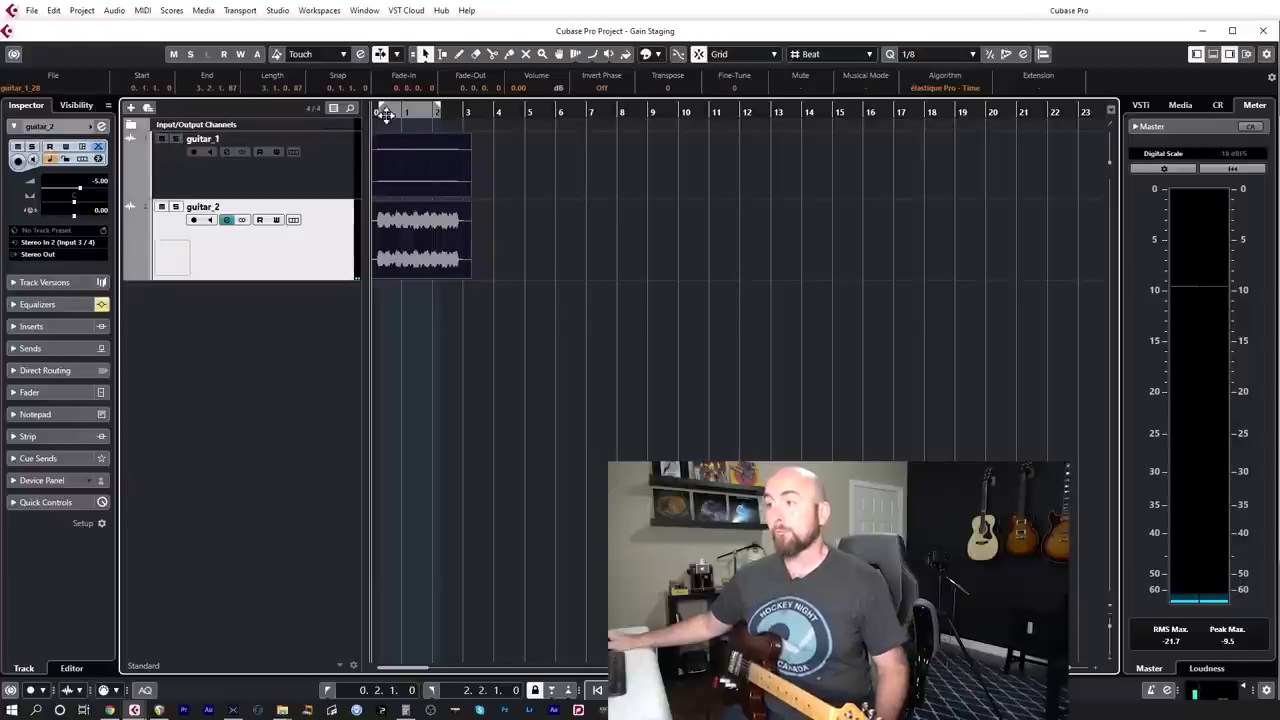
{"action": "left_click", "coordinate": [160, 206]}
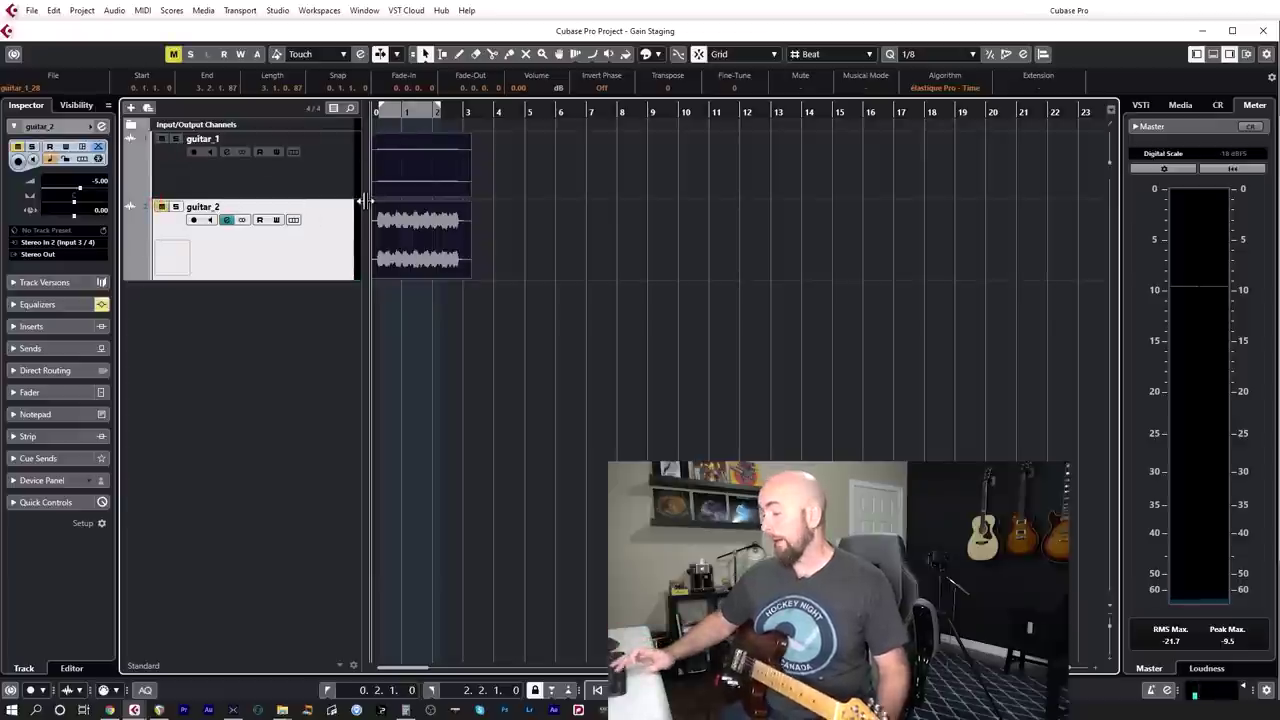
Step: Loop-play the take with guitar_2 soloed, clear its solo and mute, and open the MixConsole
{"action": "key", "text": "KP_Divide"}
{"action": "key", "text": "space"}
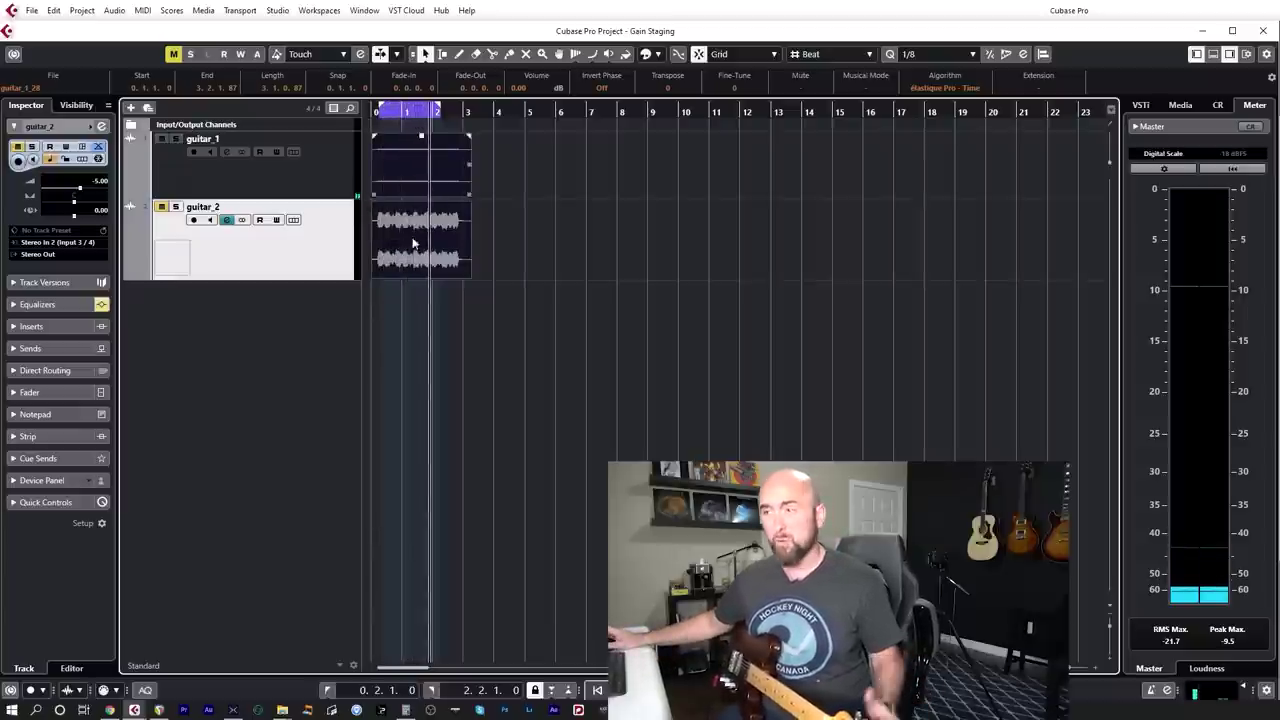
{"action": "left_click", "coordinate": [176, 208]}
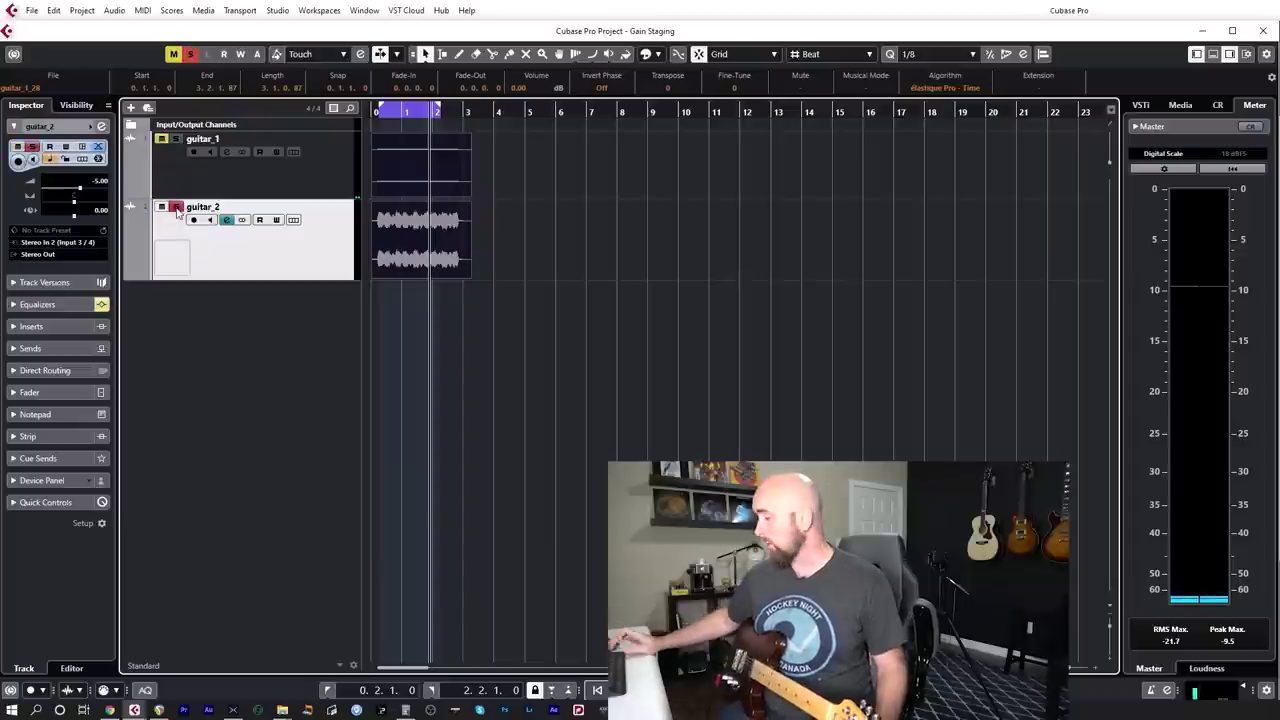
{"action": "key", "text": "space"}
{"action": "left_click", "coordinate": [176, 208]}
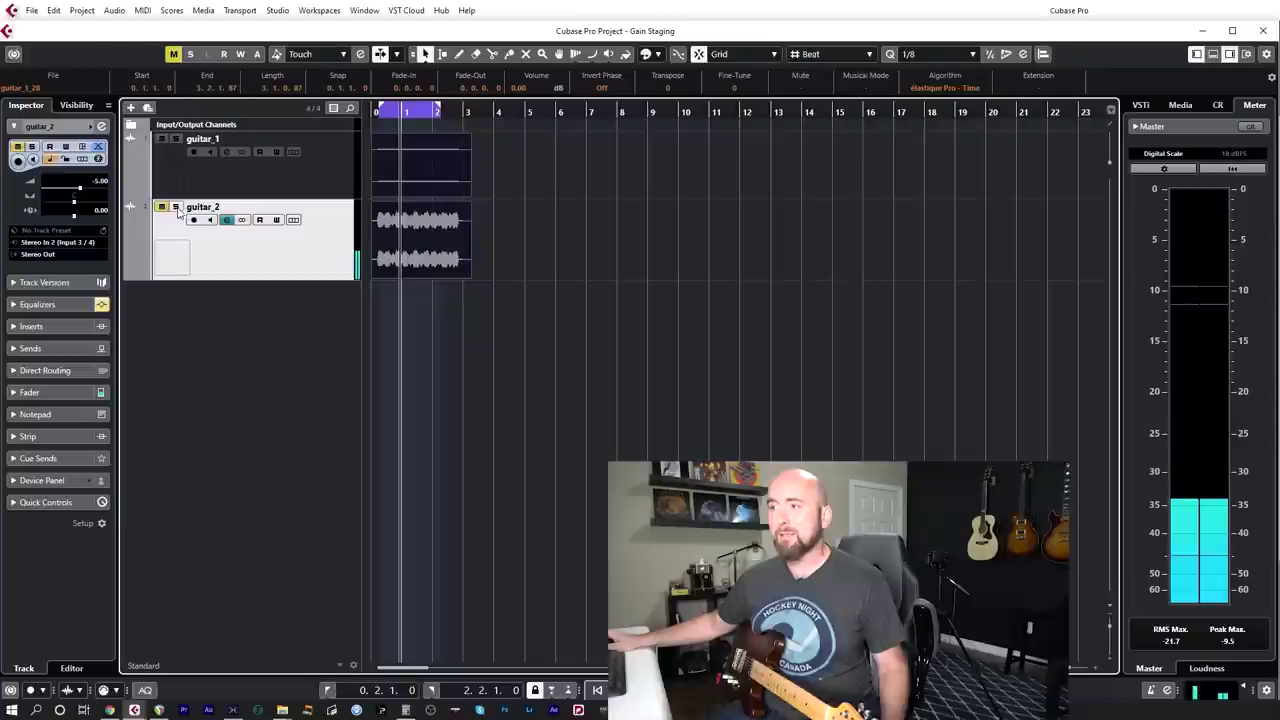
{"action": "left_click", "coordinate": [162, 207]}
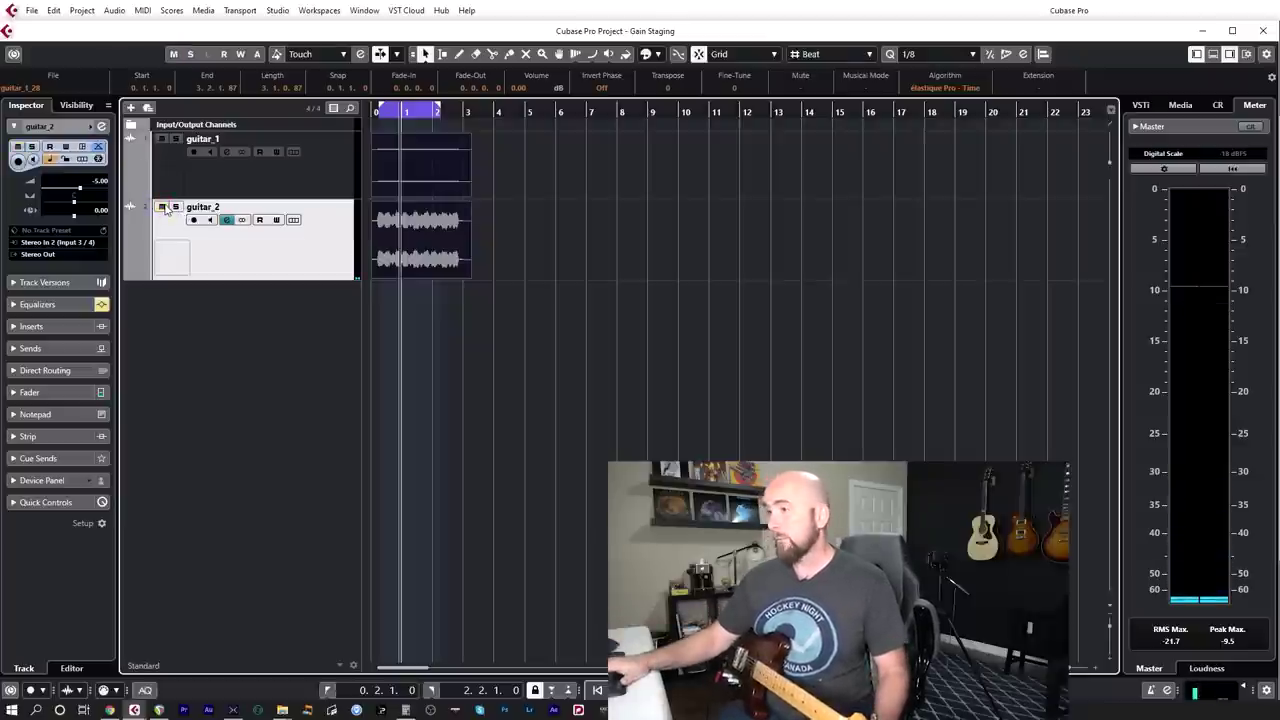
{"action": "key", "text": "F3"}
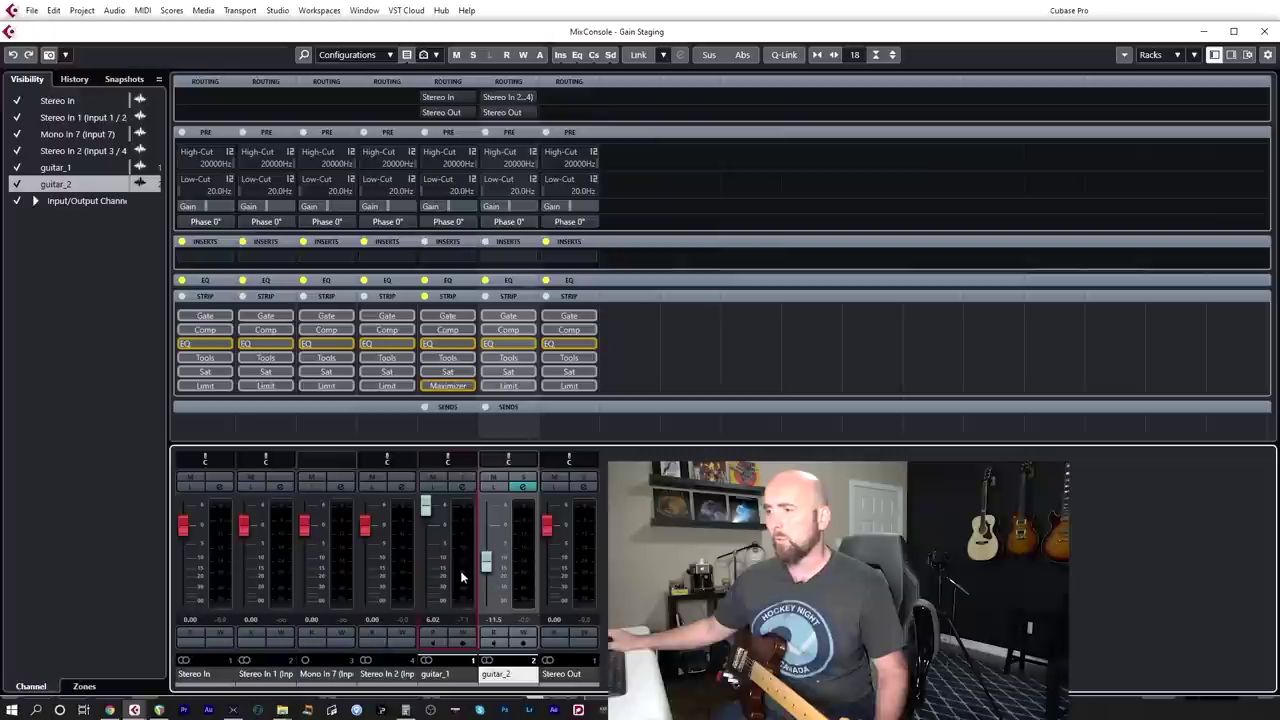
Step: Invert guitar_2's phase and fine-tune its fader to about -30.7 dB to null it
{"action": "left_click", "coordinate": [509, 222]}
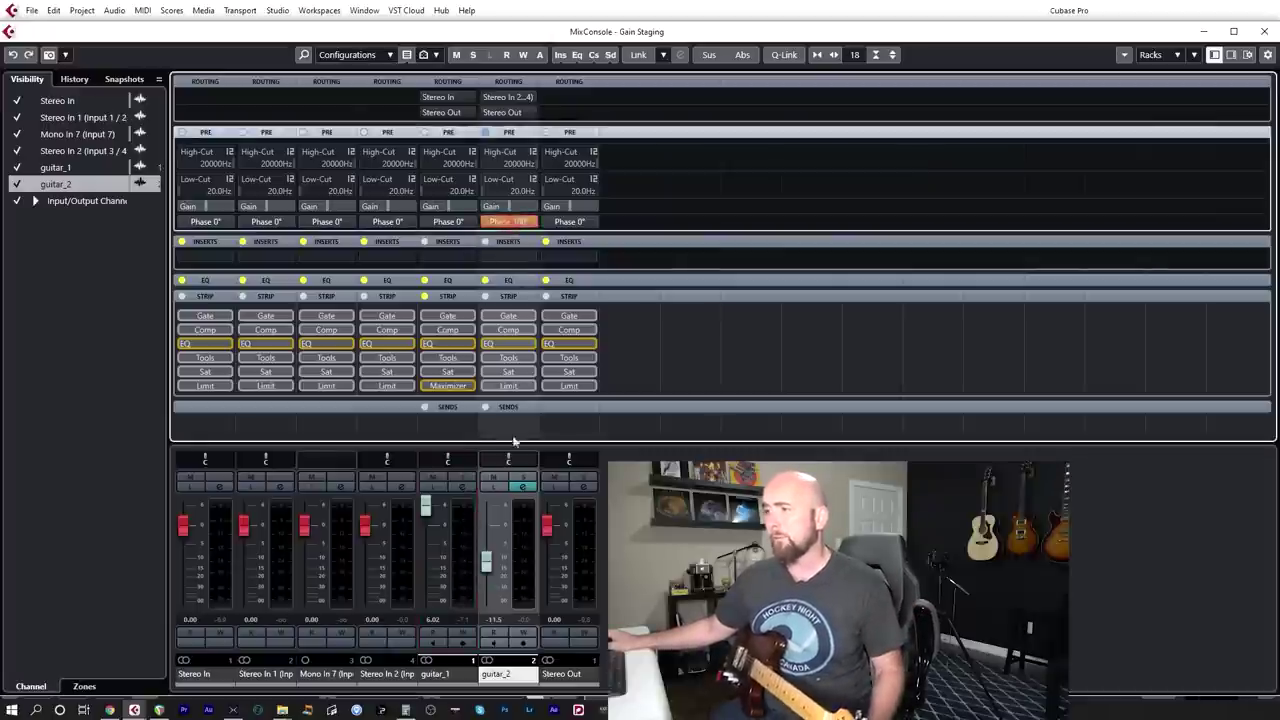
{"action": "left_click_drag", "start_coordinate": [489, 562], "coordinate": [488, 553]}
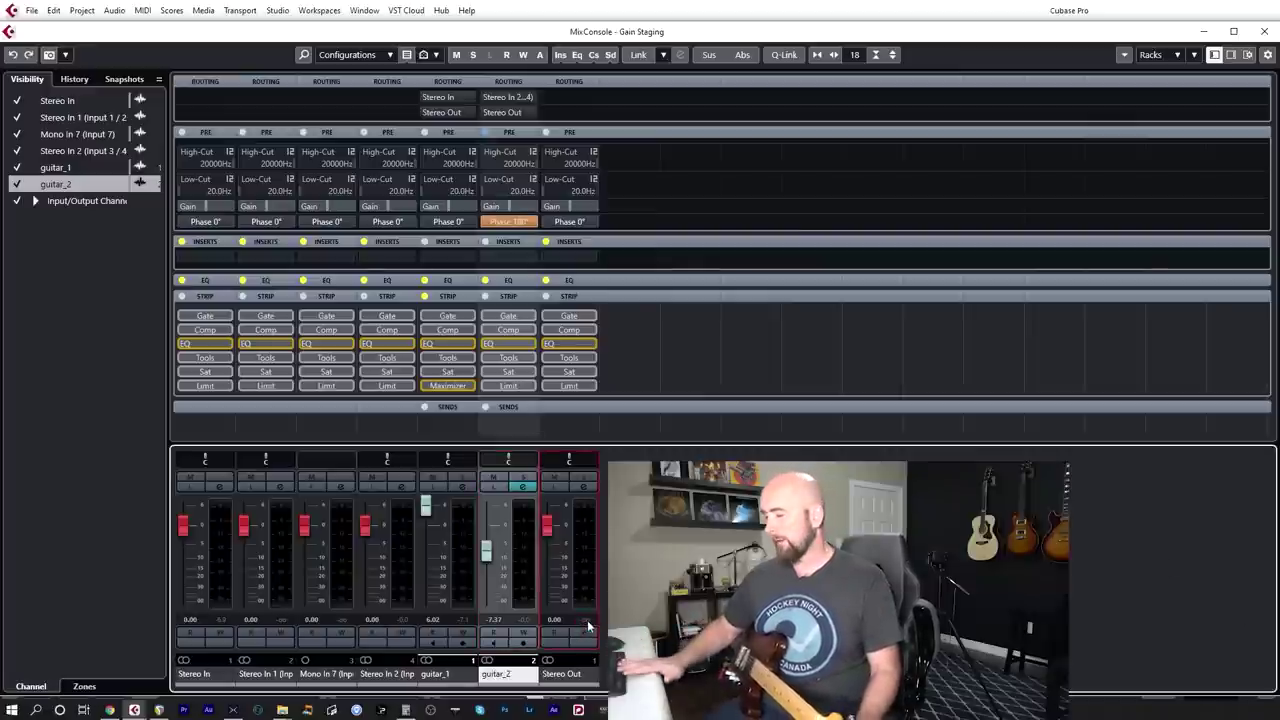
{"action": "left_click_drag", "start_coordinate": [481, 563], "coordinate": [486, 562]}
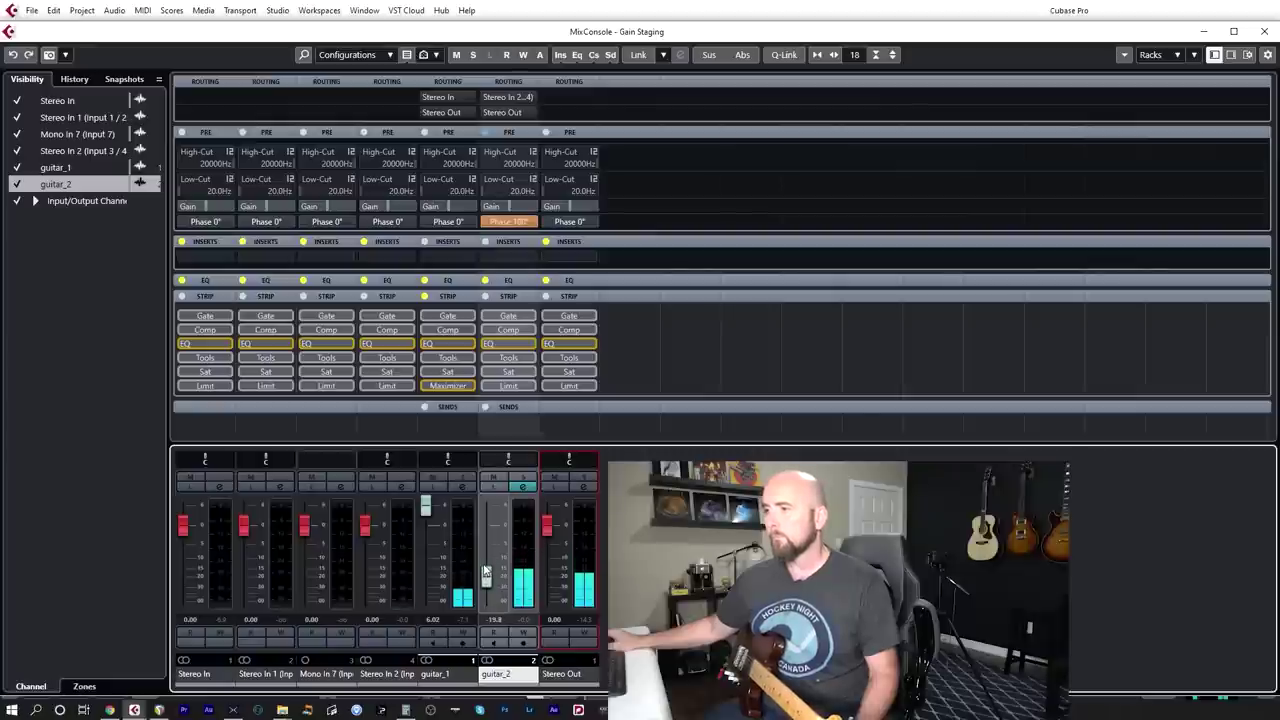
{"action": "left_click_drag", "start_coordinate": [484, 571], "coordinate": [484, 572]}
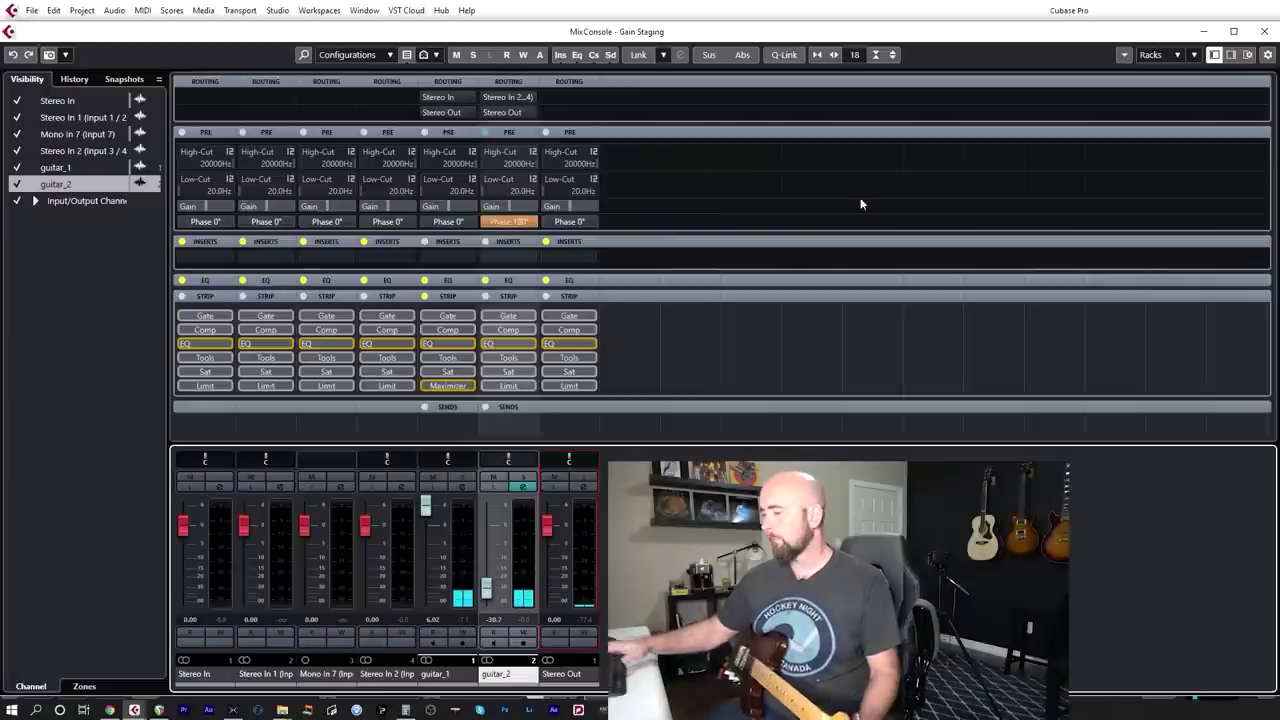
Step: Compare guitar_2 with normal and inverted phase, leave it inverted, and return to HX Edit
{"action": "key", "text": "F3"}
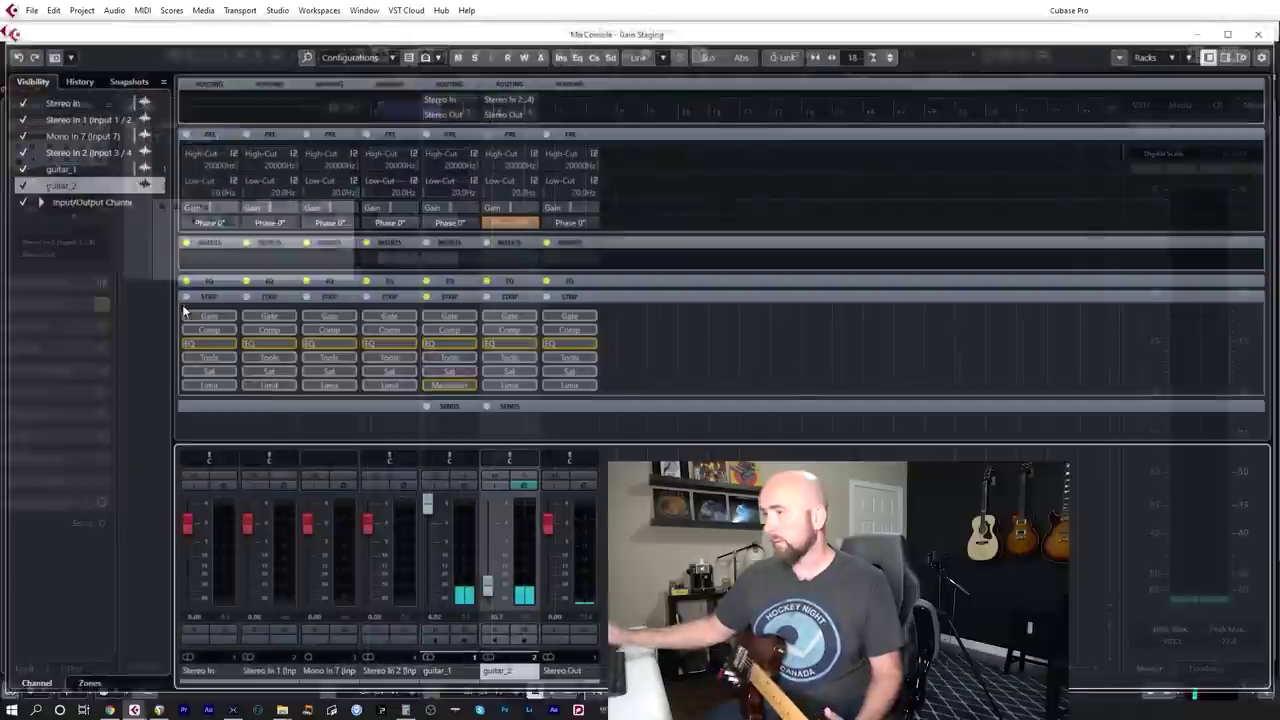
{"action": "key", "text": "F3"}
{"action": "left_click", "coordinate": [511, 222]}
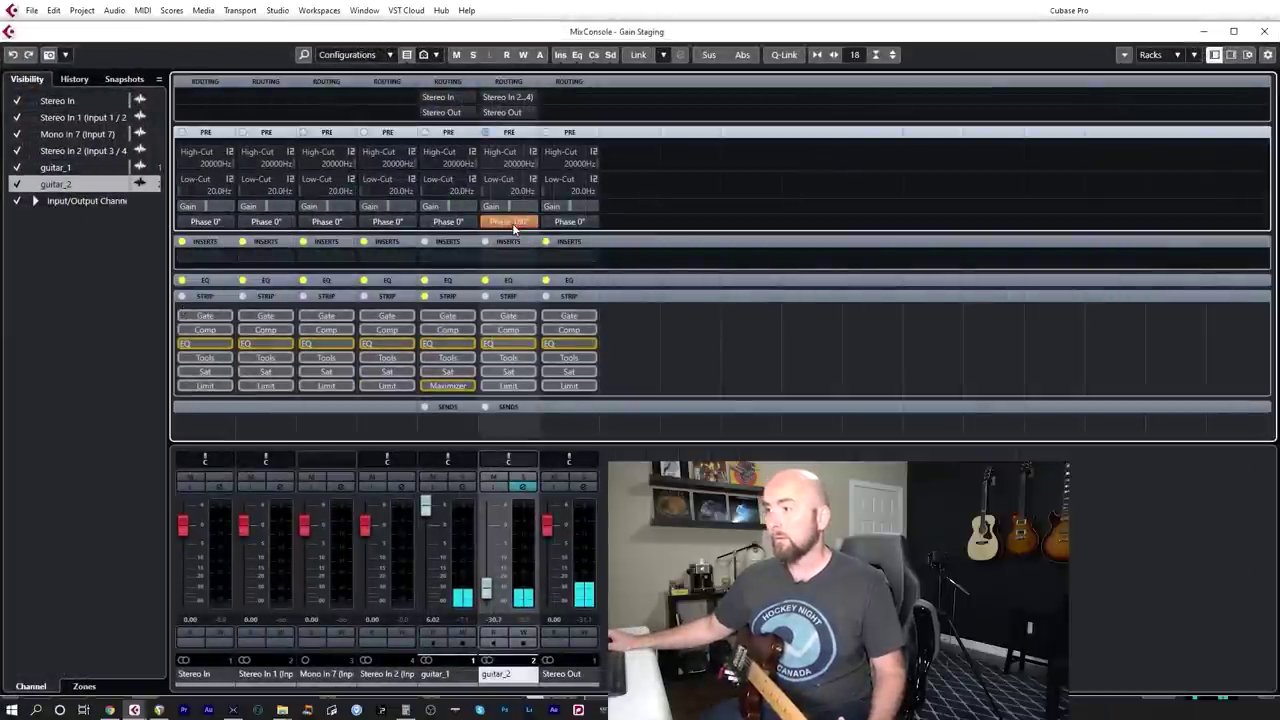
{"action": "left_click", "coordinate": [512, 222]}
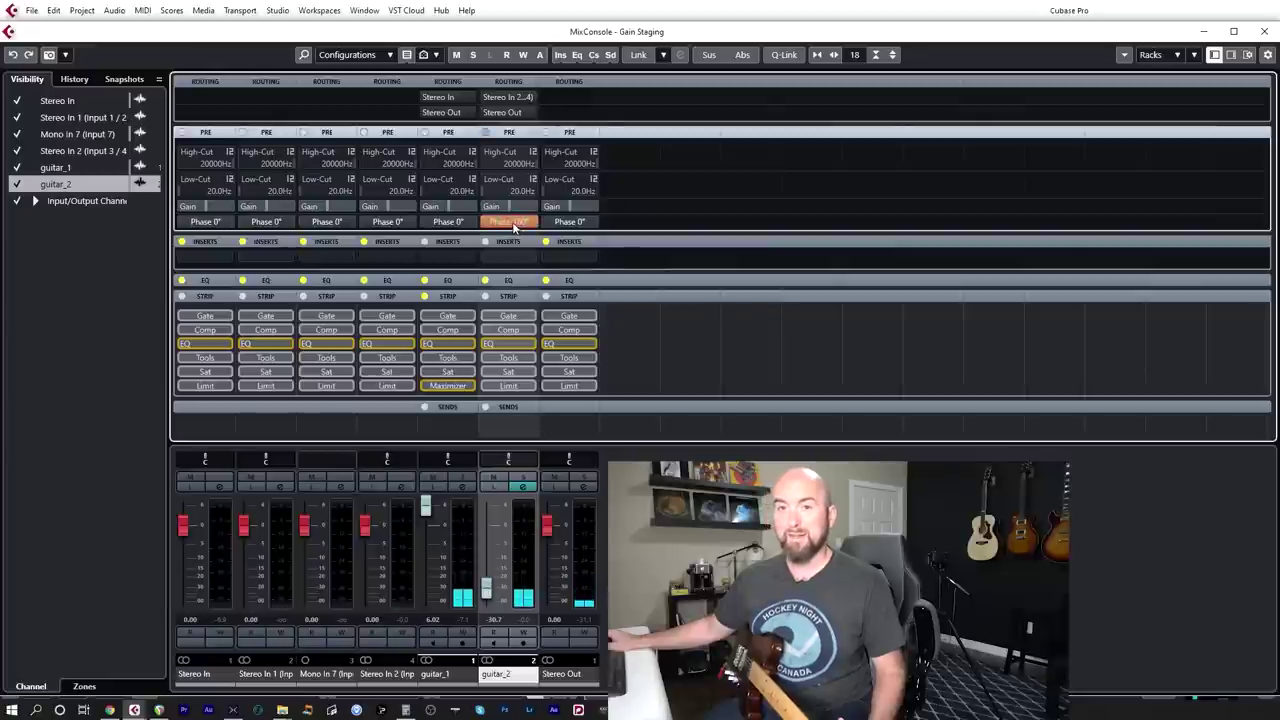
{"action": "left_click", "coordinate": [512, 222]}
{"action": "left_click", "coordinate": [510, 219]}
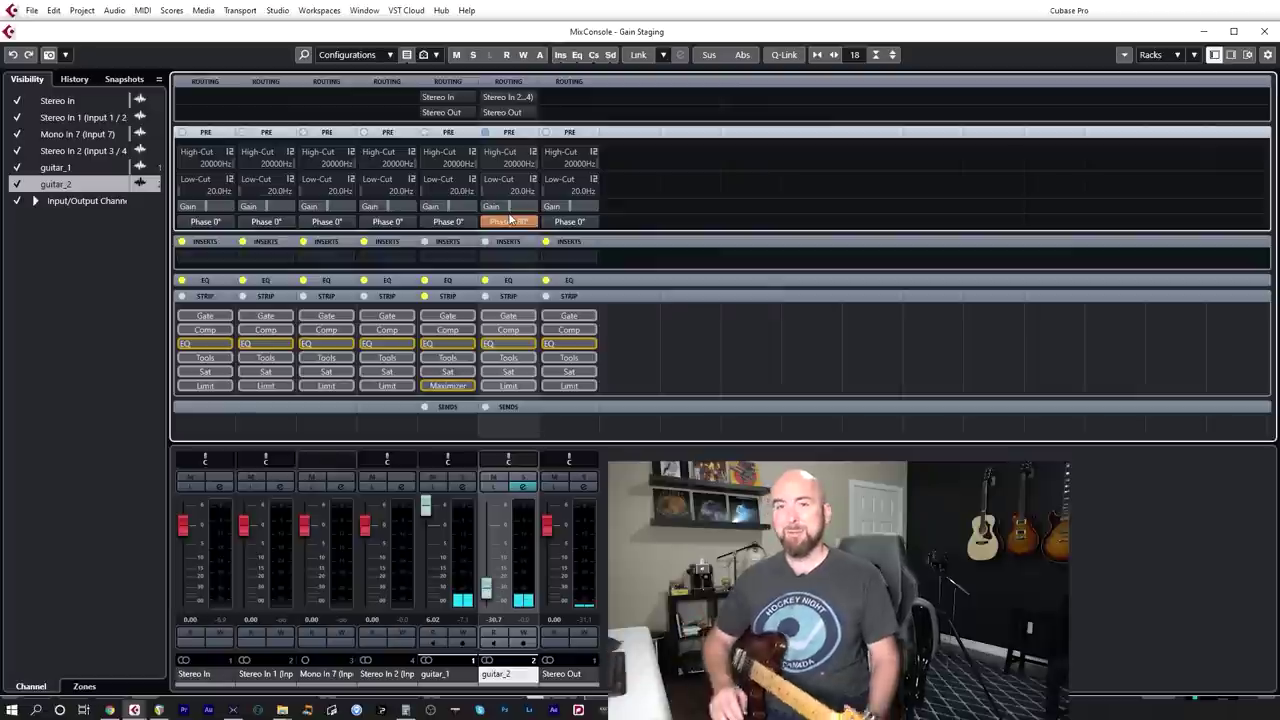
{"action": "left_click", "coordinate": [233, 710]}
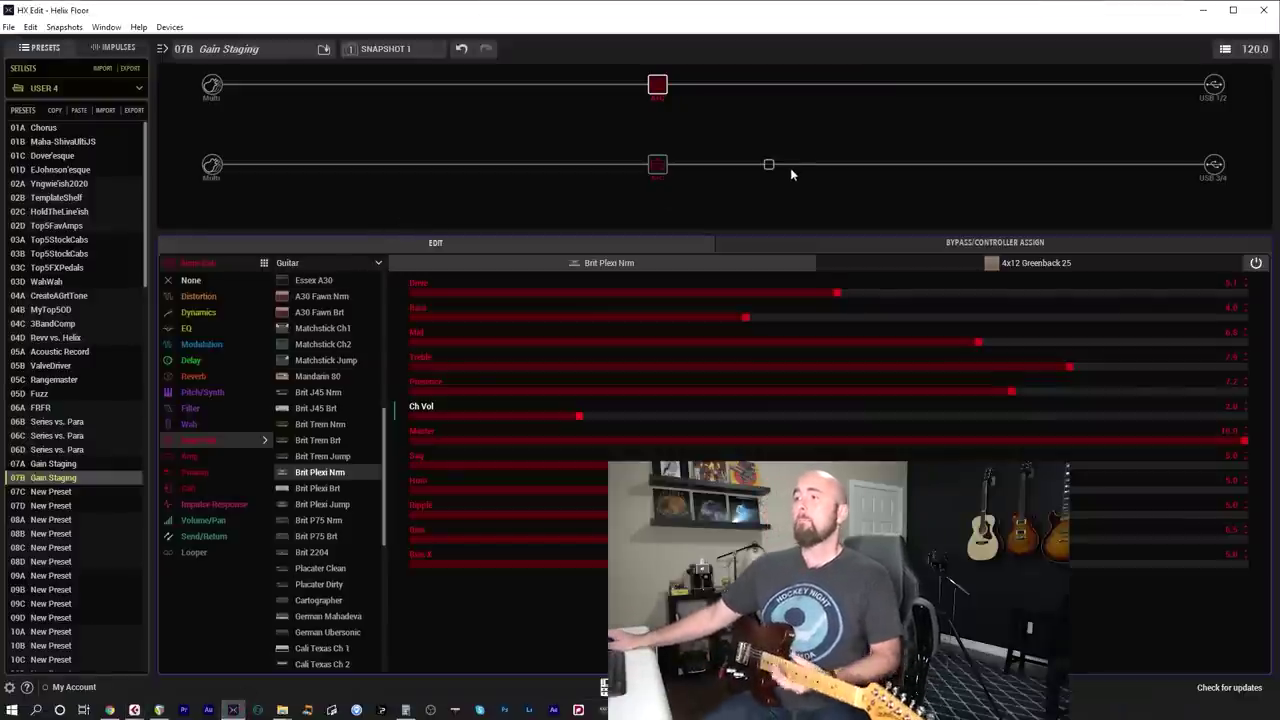
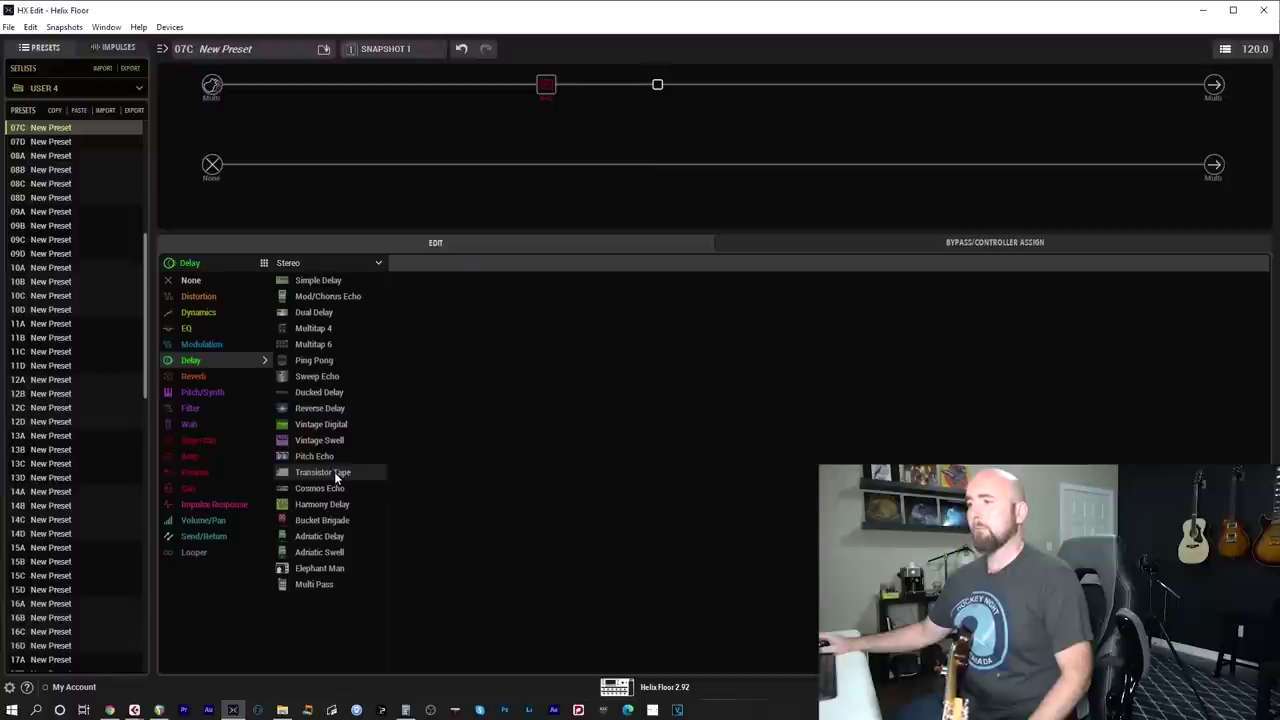
Step: Fill the slots after the Brit Plexi Nrm amp with Transistor Tape delay and Legacy Room reverb
{"action": "left_click", "coordinate": [759, 89]}
{"action": "left_click", "coordinate": [195, 376]}
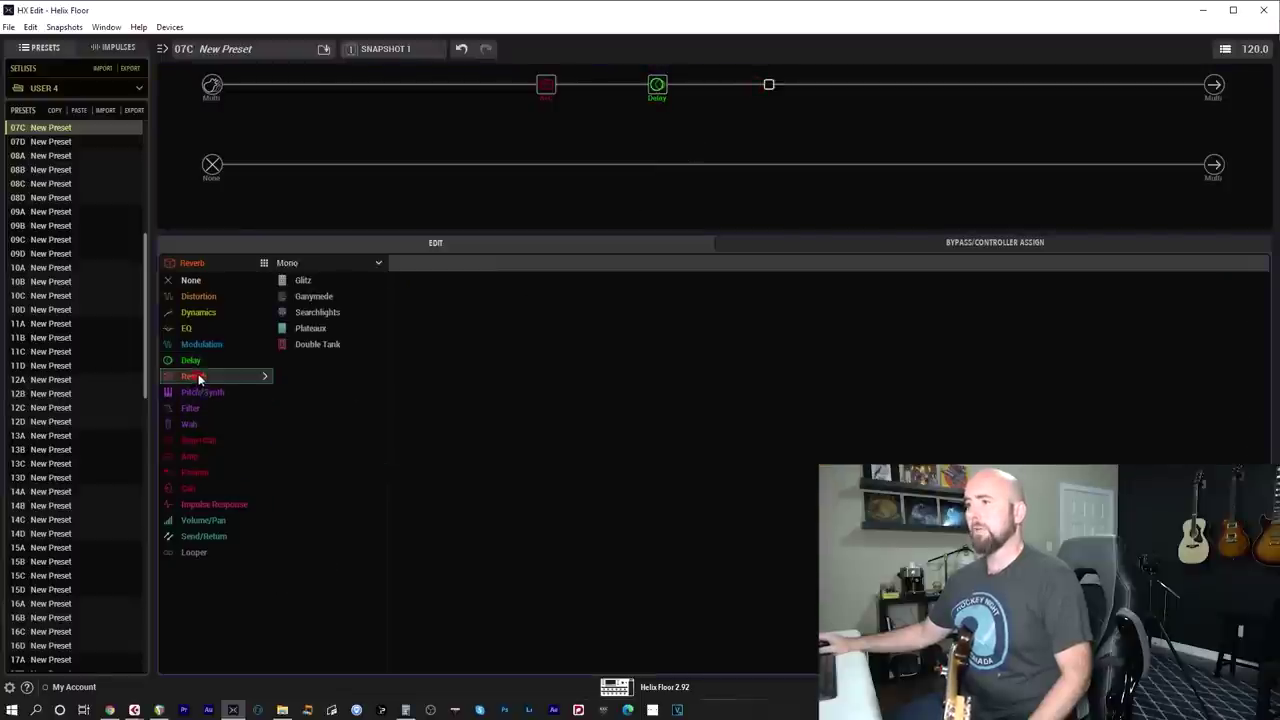
{"action": "left_click", "coordinate": [320, 262]}
{"action": "left_click", "coordinate": [315, 316]}
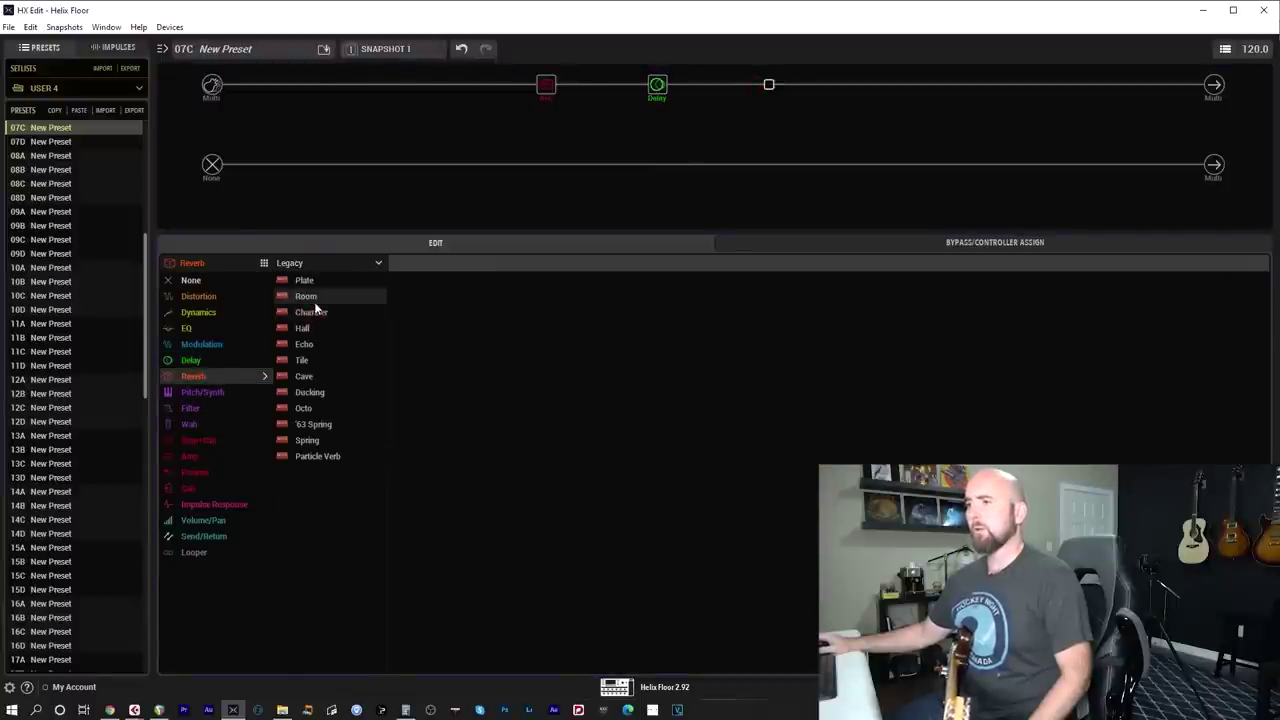
{"action": "left_click", "coordinate": [314, 296]}
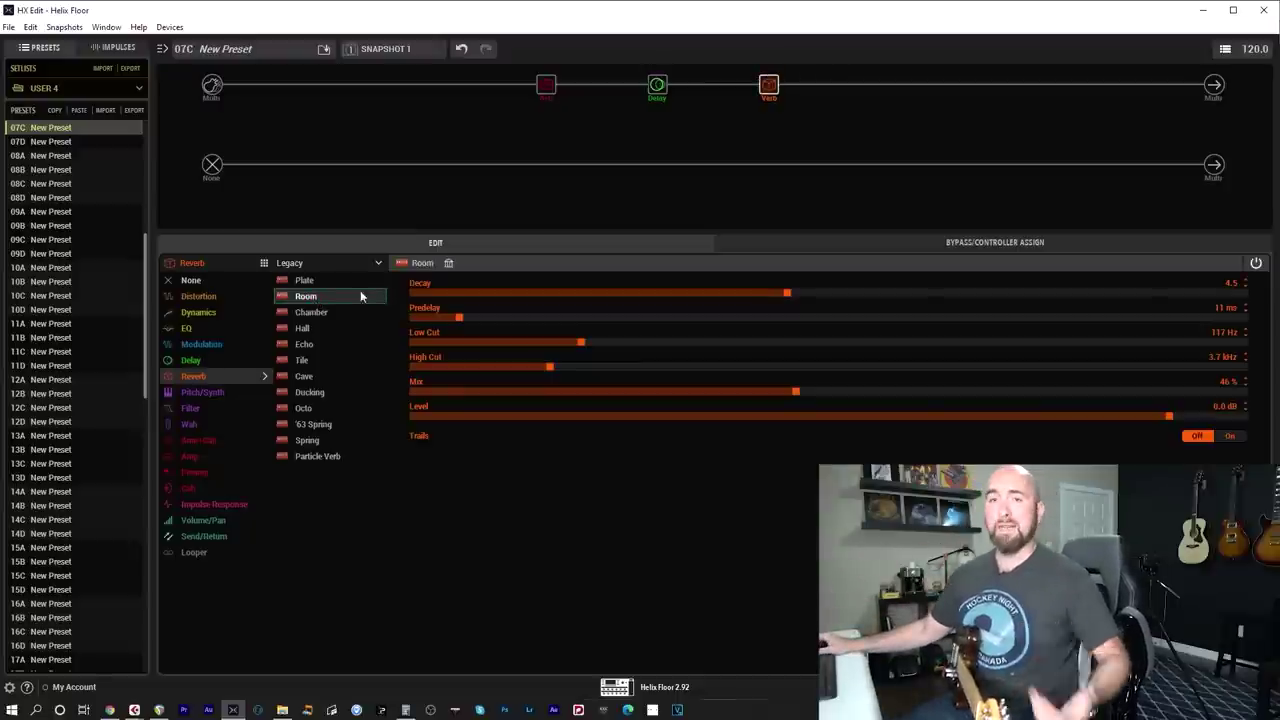
{"action": "left_click", "coordinate": [543, 85]}
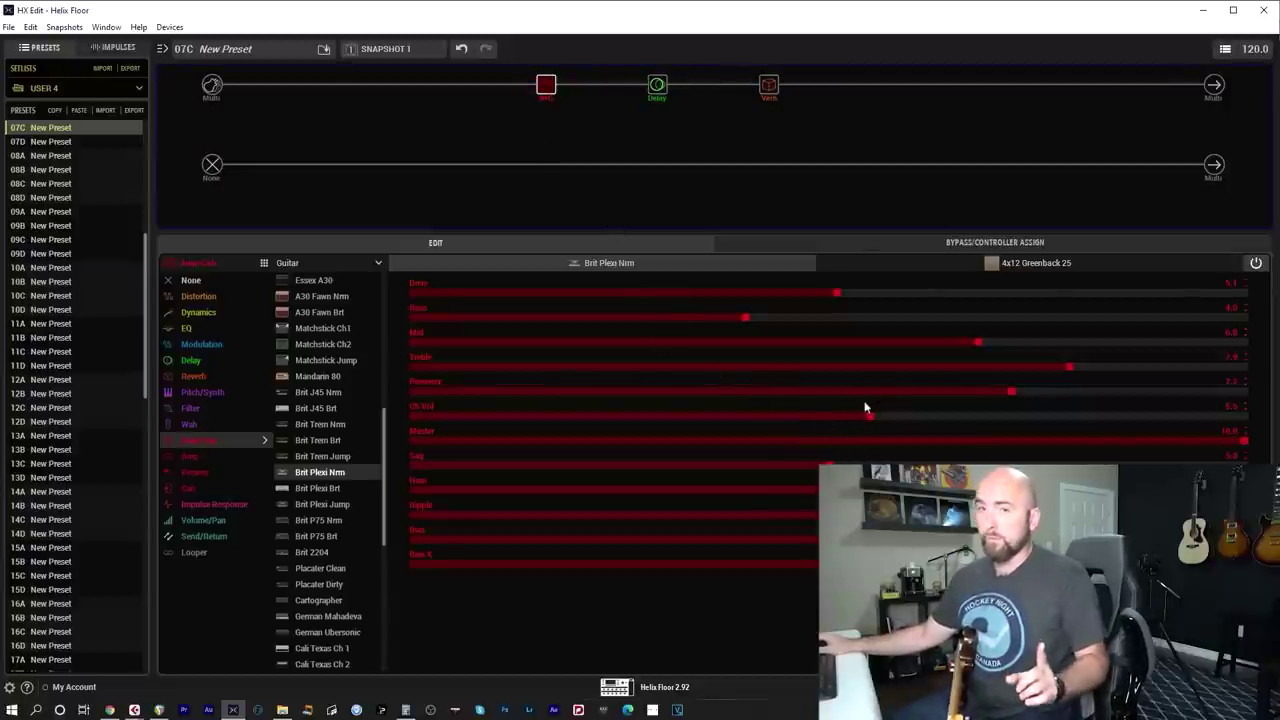
Step: Sweep the amp's Ch Vol from minimum to maximum, adjust Master, and leave Ch Vol near full
{"action": "left_click_drag", "start_coordinate": [855, 420], "coordinate": [422, 415]}
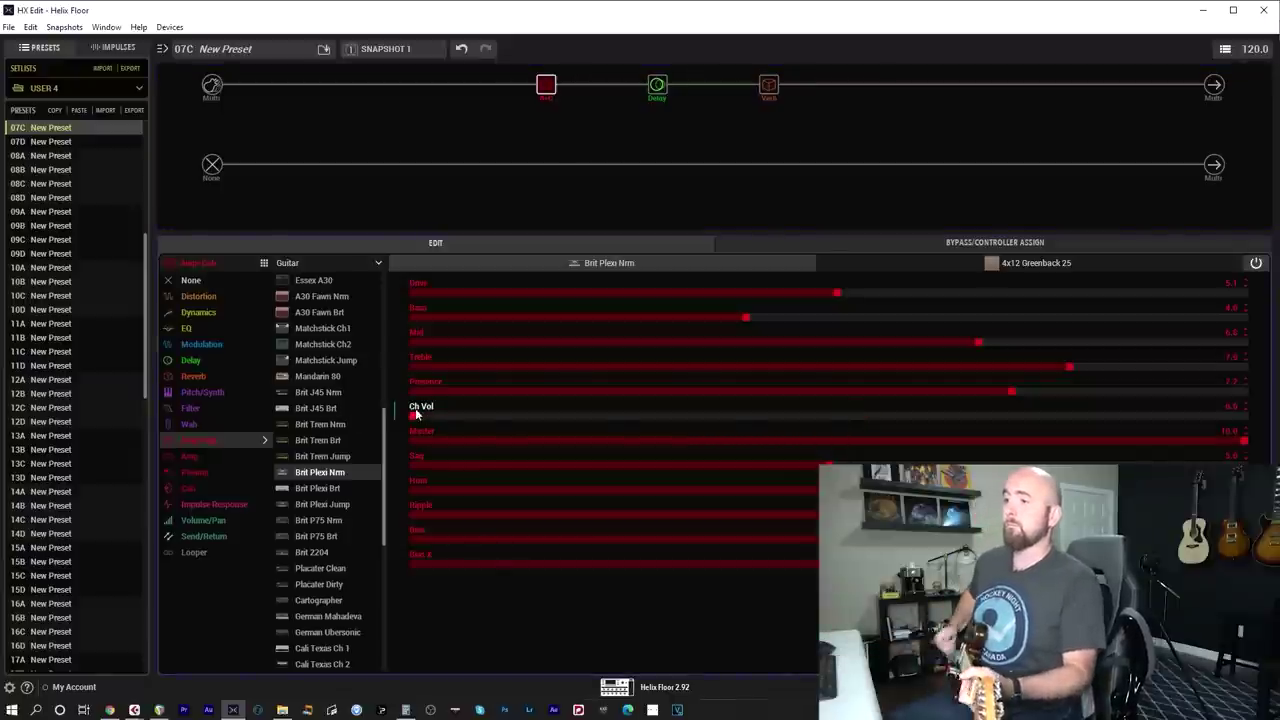
{"action": "left_click_drag", "start_coordinate": [1198, 421], "coordinate": [1250, 418]}
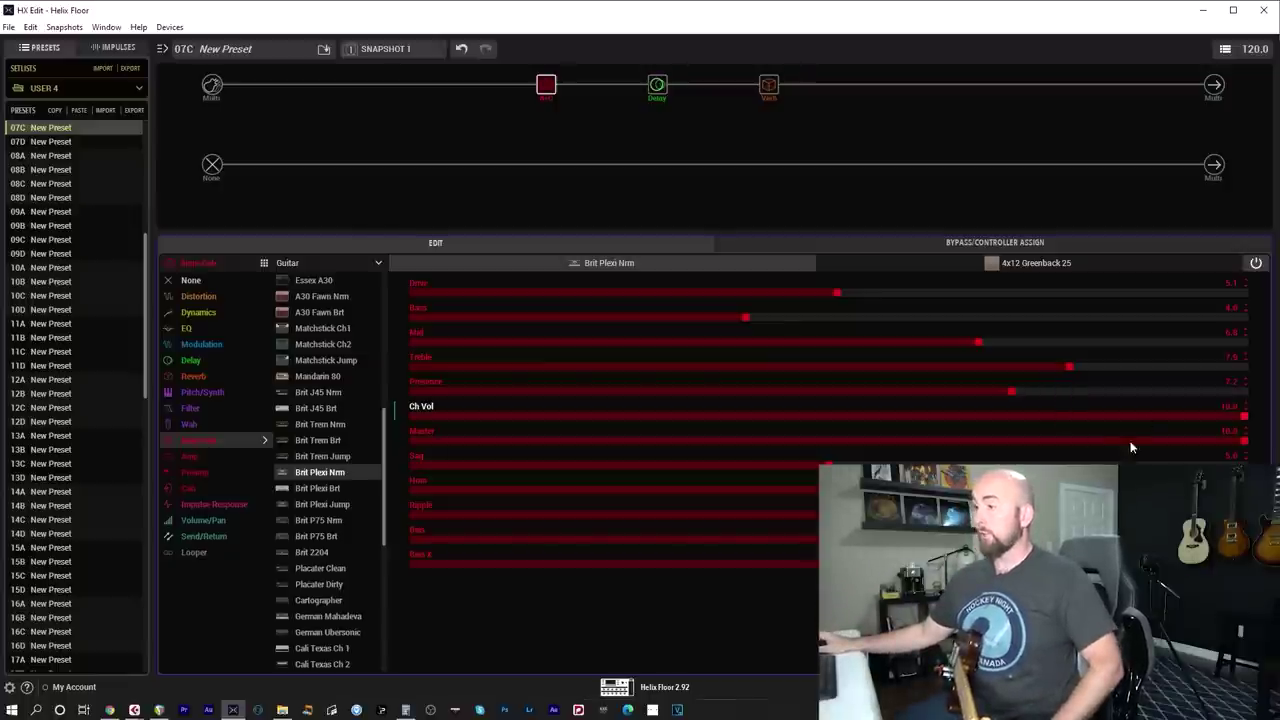
{"action": "left_click_drag", "start_coordinate": [1210, 439], "coordinate": [820, 440]}
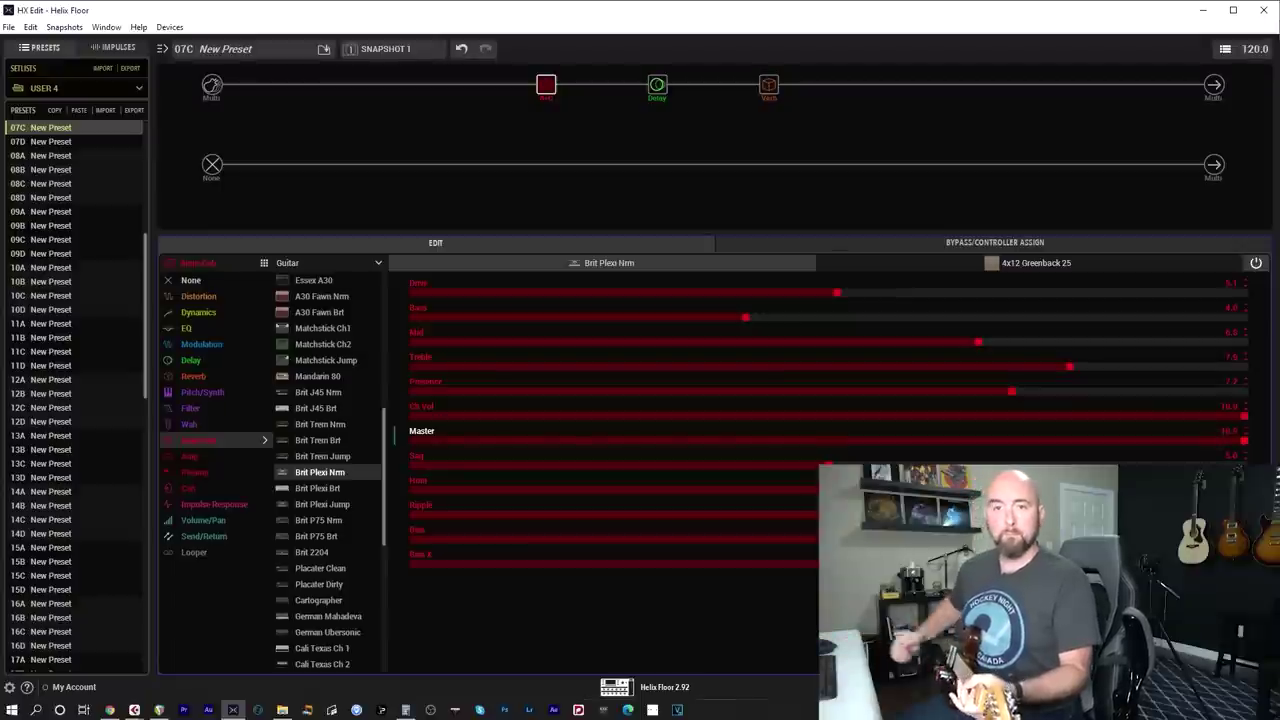
{"action": "left_click", "coordinate": [671, 417]}
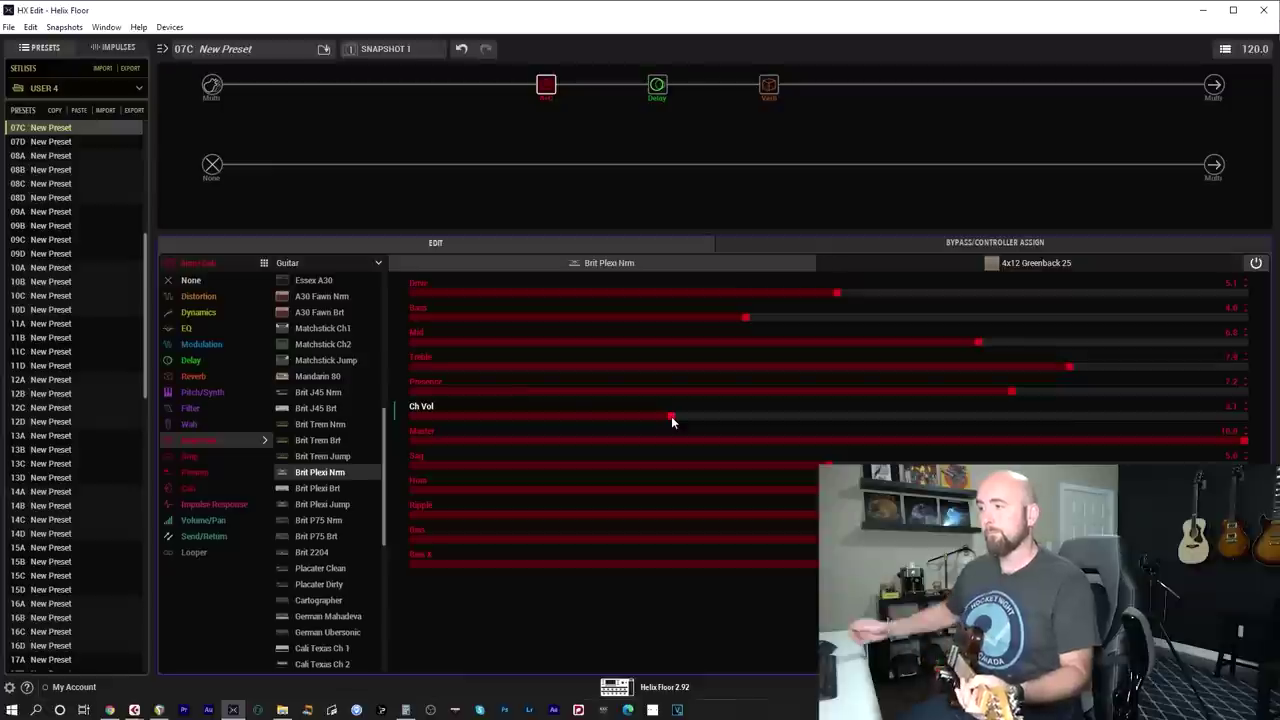
{"action": "left_click_drag", "start_coordinate": [985, 420], "coordinate": [1245, 418]}
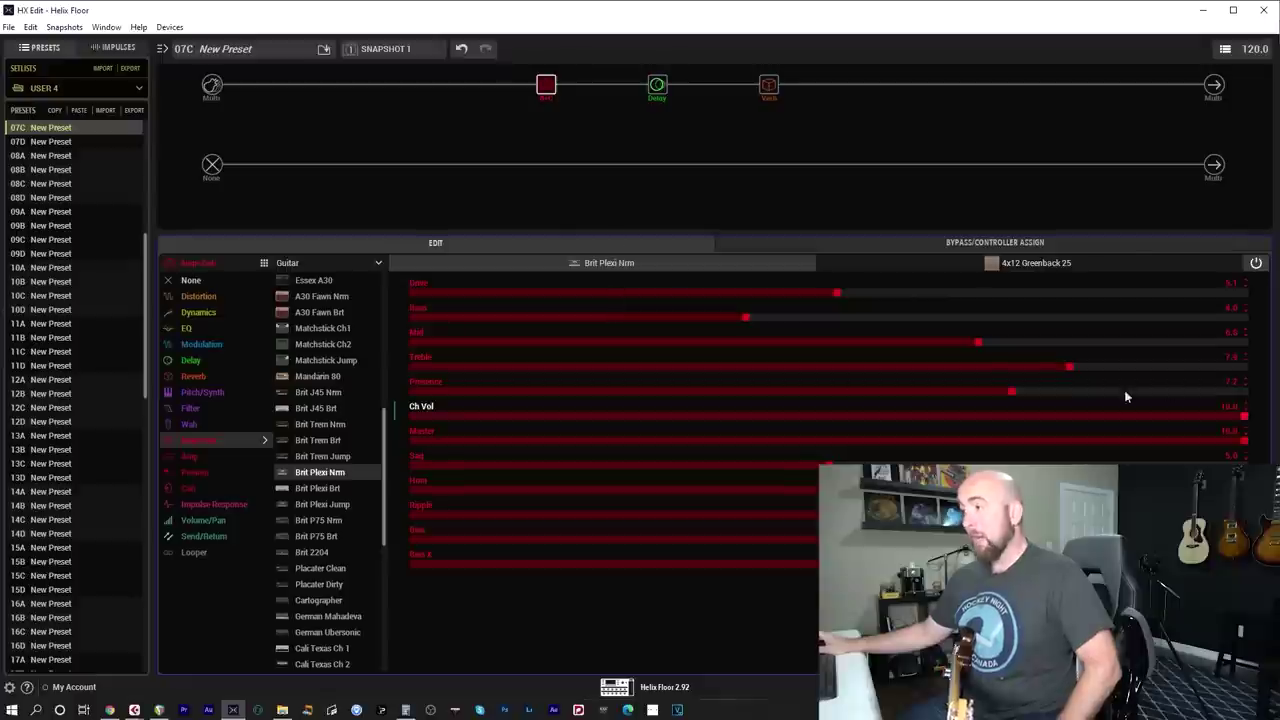
Step: Check the Transistor Tape delay, then select the empty slot ahead of the amp
{"action": "mouse_move", "coordinate": [555, 103]}
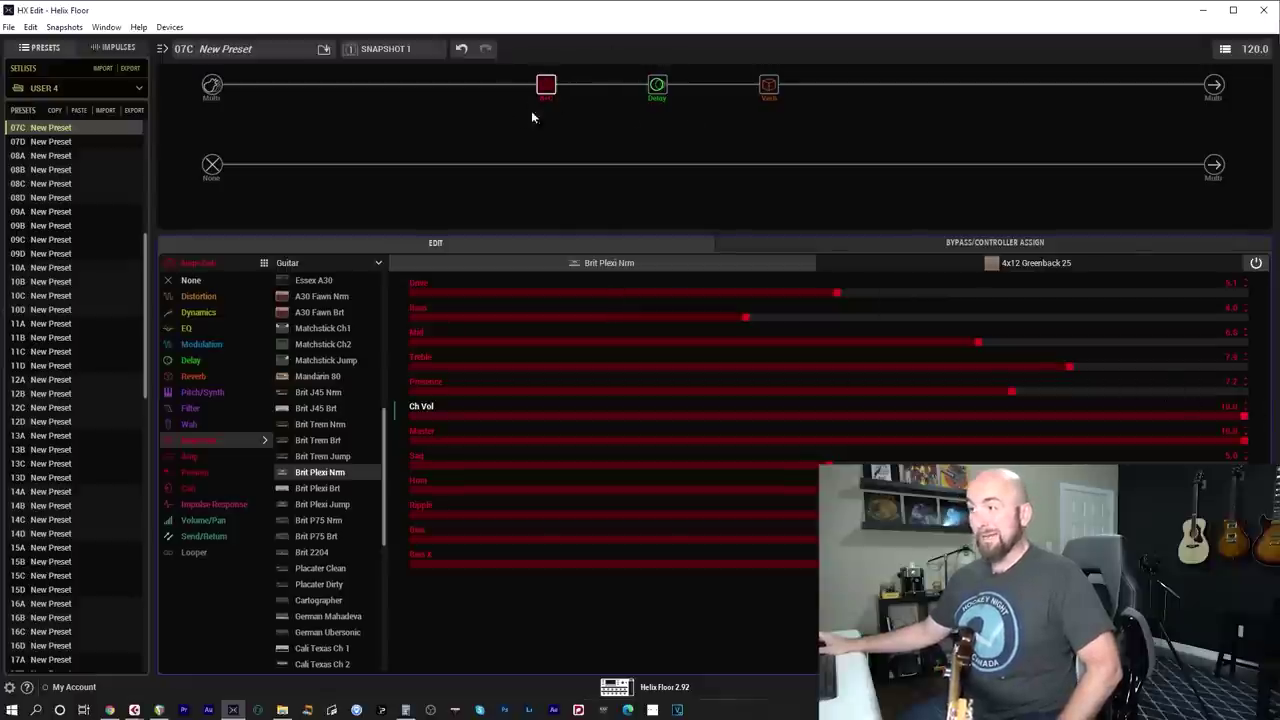
{"action": "left_click", "coordinate": [665, 100]}
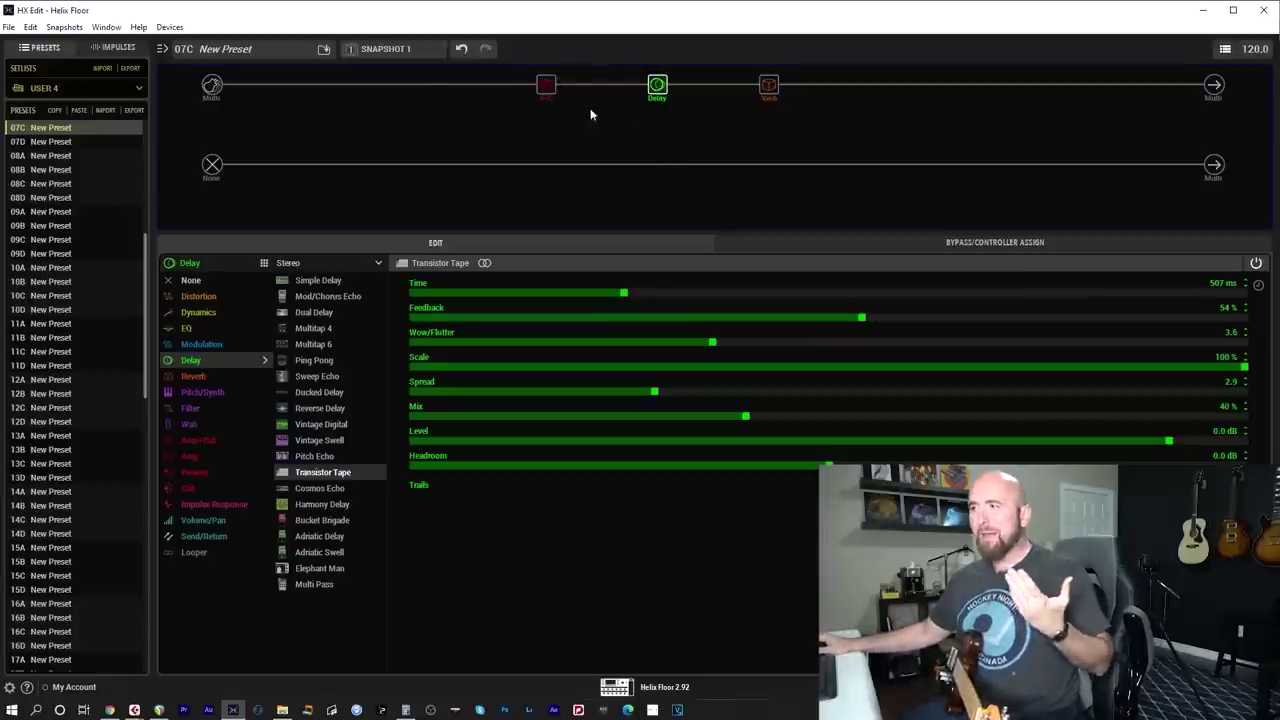
{"action": "left_click", "coordinate": [465, 96]}
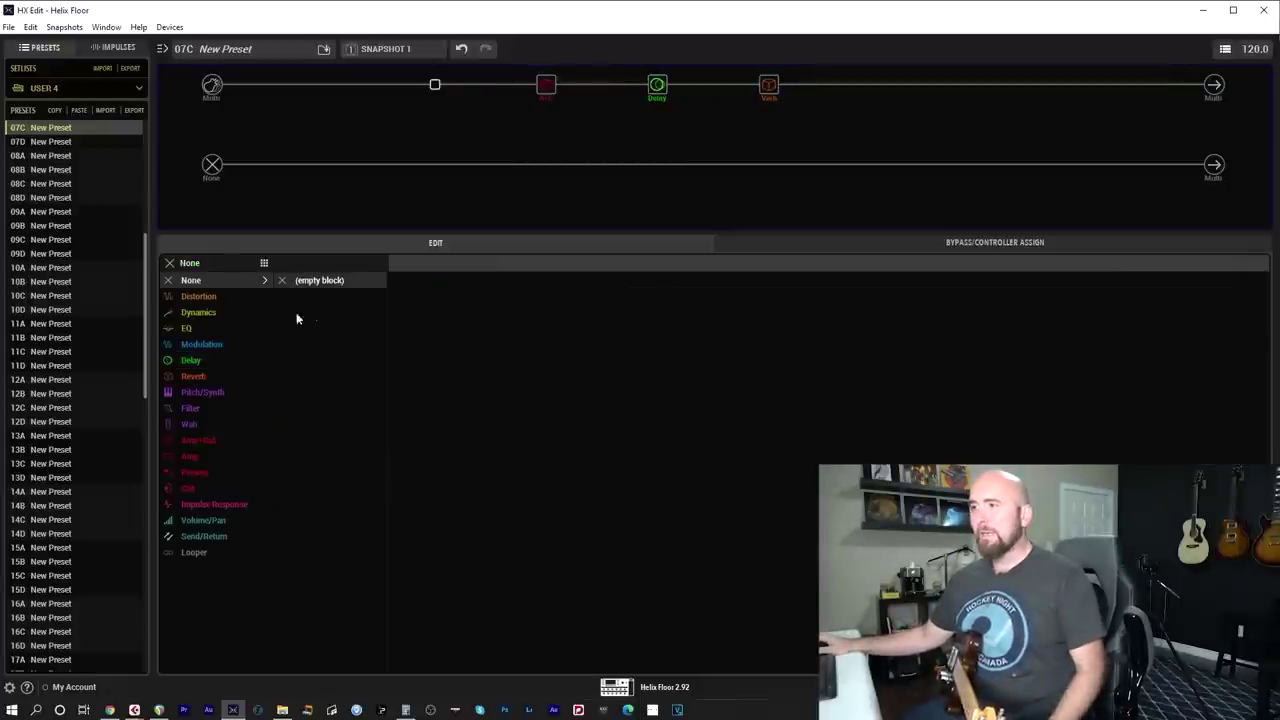
Step: Load a mono Deluxe Comp with Level at +36.0 dB and Mix at 99%
{"action": "left_click", "coordinate": [223, 312]}
{"action": "left_click", "coordinate": [313, 262]}
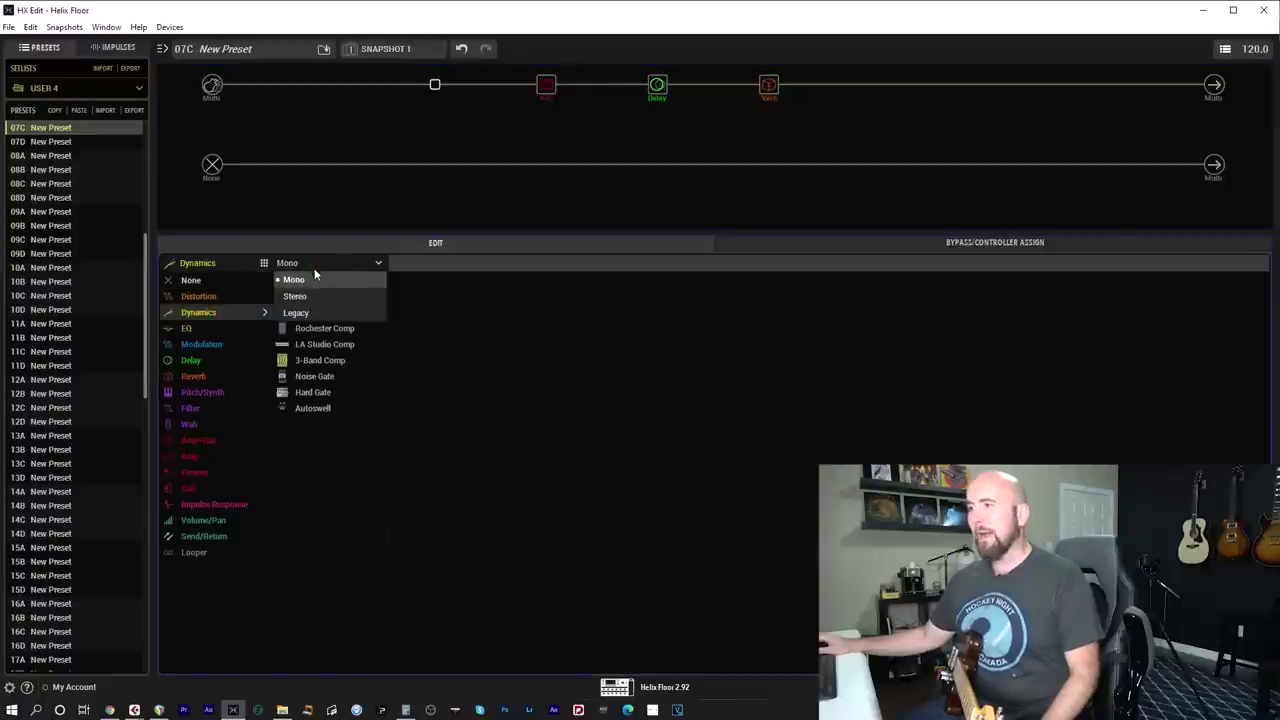
{"action": "left_click", "coordinate": [313, 278]}
{"action": "left_click", "coordinate": [314, 282]}
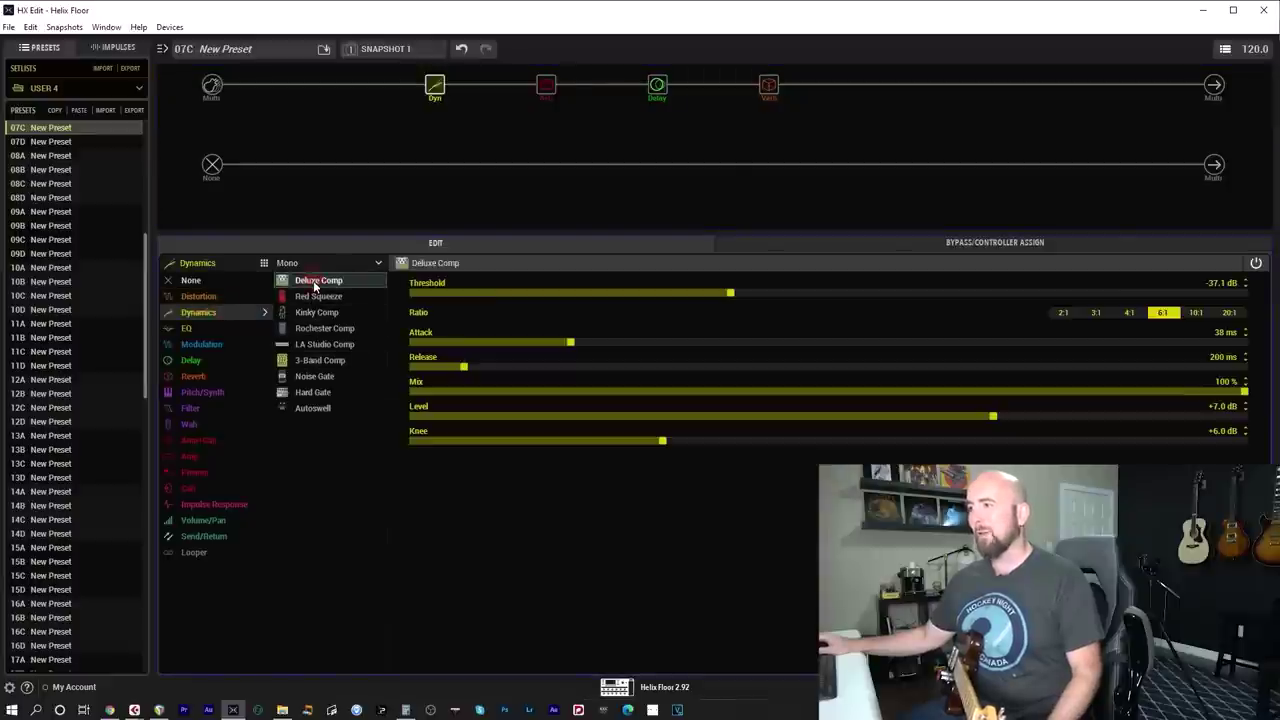
{"action": "left_click_drag", "start_coordinate": [952, 412], "coordinate": [1245, 414]}
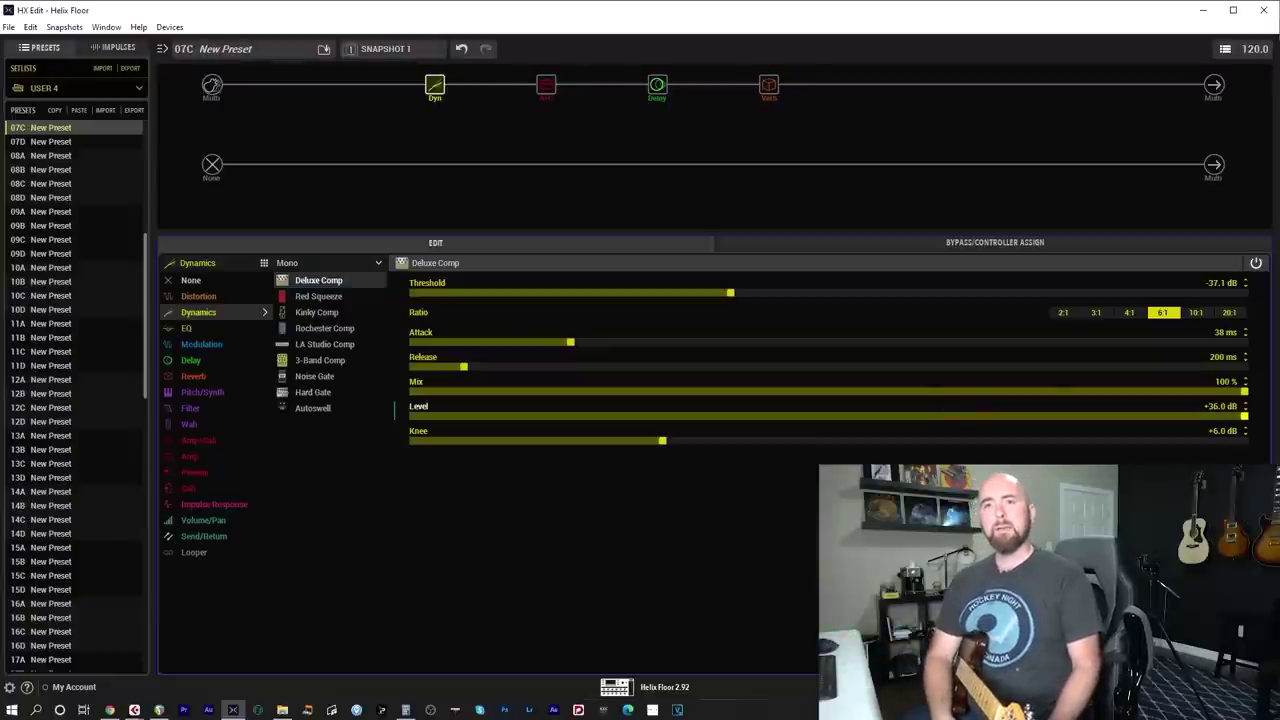
{"action": "left_click", "coordinate": [1237, 389]}
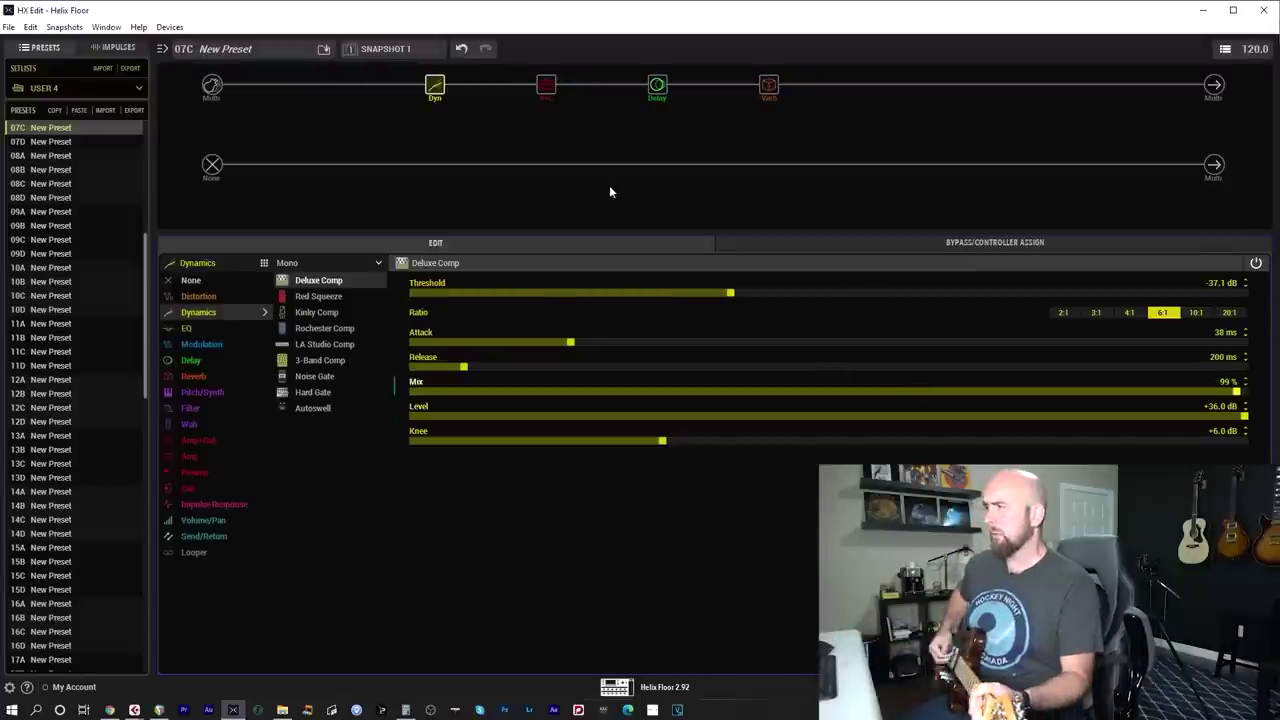
Step: Lower the Brit Plexi Nrm channel volume to around 5.5
{"action": "mouse_move", "coordinate": [459, 85]}
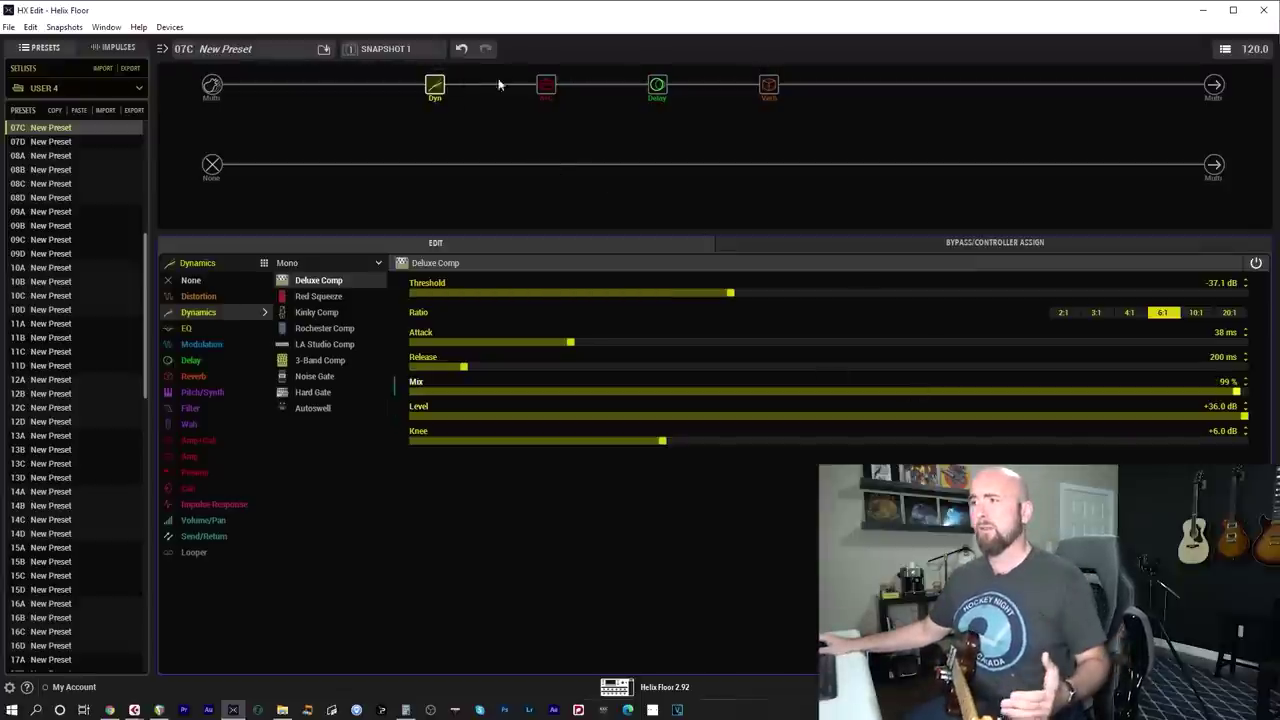
{"action": "left_click", "coordinate": [538, 88]}
{"action": "left_click_drag", "start_coordinate": [556, 410], "coordinate": [494, 409]}
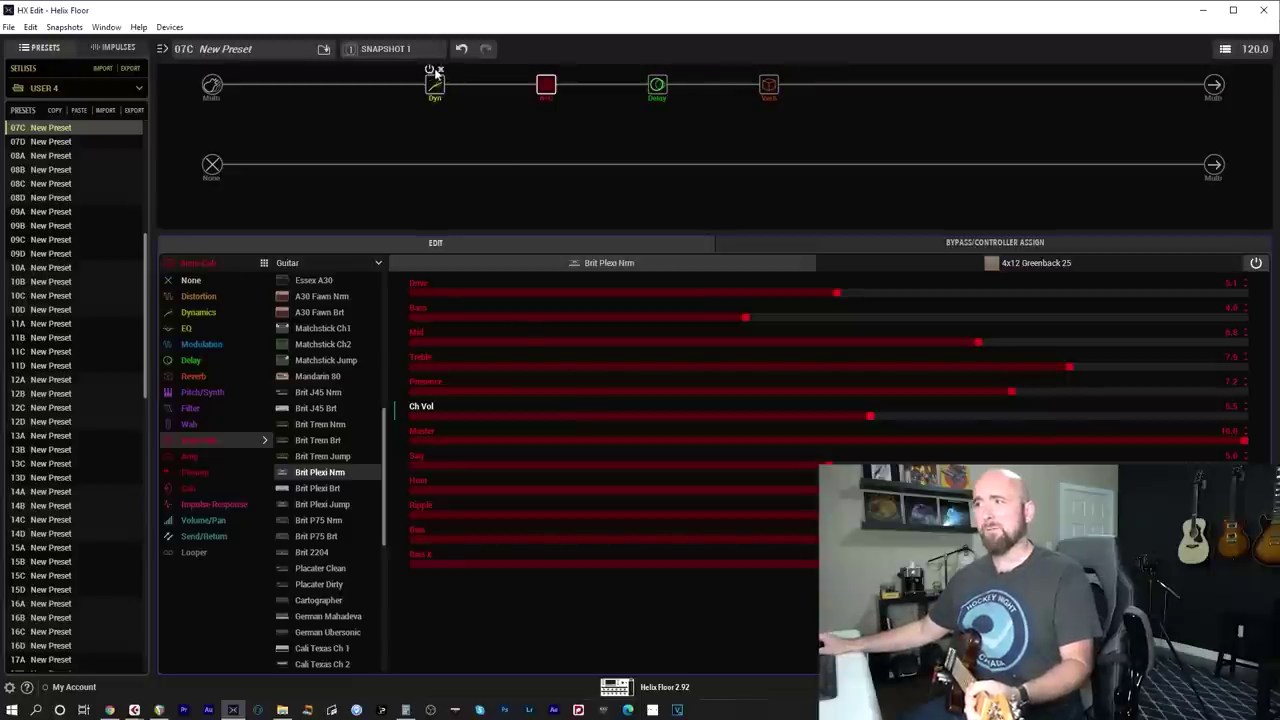
Step: Delete the Dynamics block and compare amp Ch Vol settings, returning it to 10.0
{"action": "left_click", "coordinate": [439, 70]}
{"action": "left_click_drag", "start_coordinate": [889, 421], "coordinate": [1243, 416]}
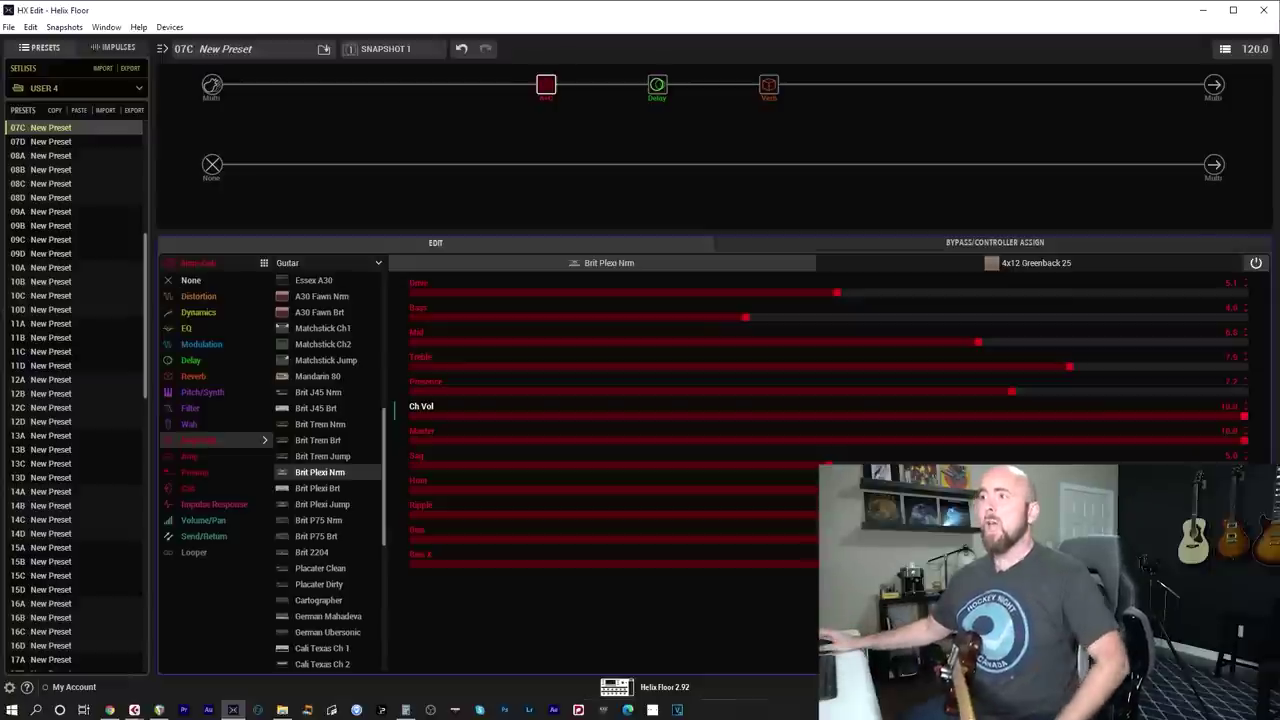
{"action": "mouse_move", "coordinate": [431, 99]}
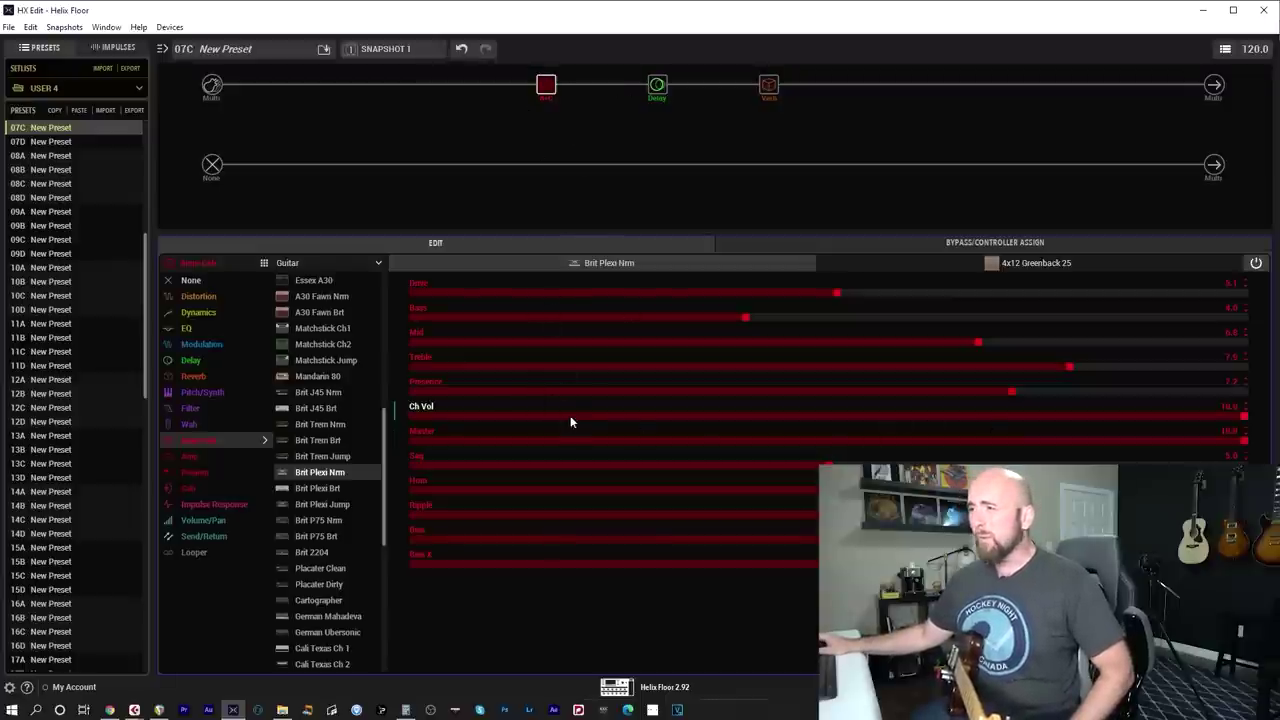
{"action": "left_click", "coordinate": [800, 418]}
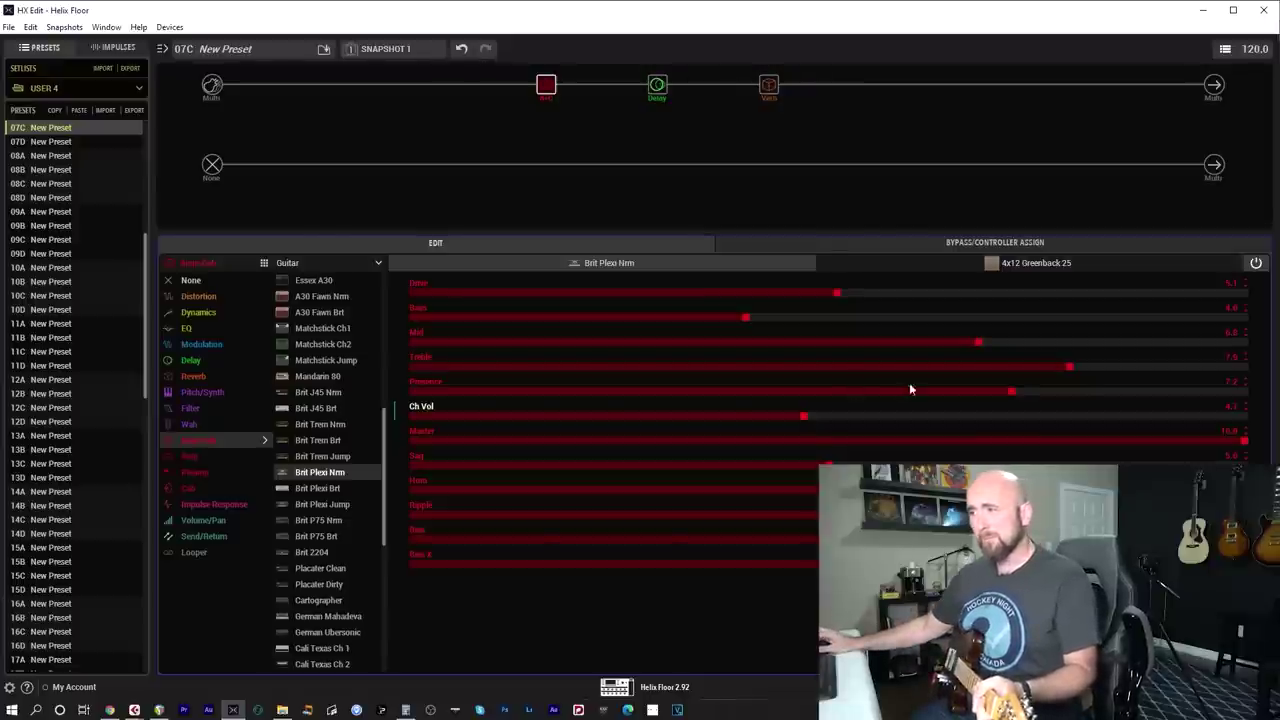
{"action": "left_click", "coordinate": [1087, 416]}
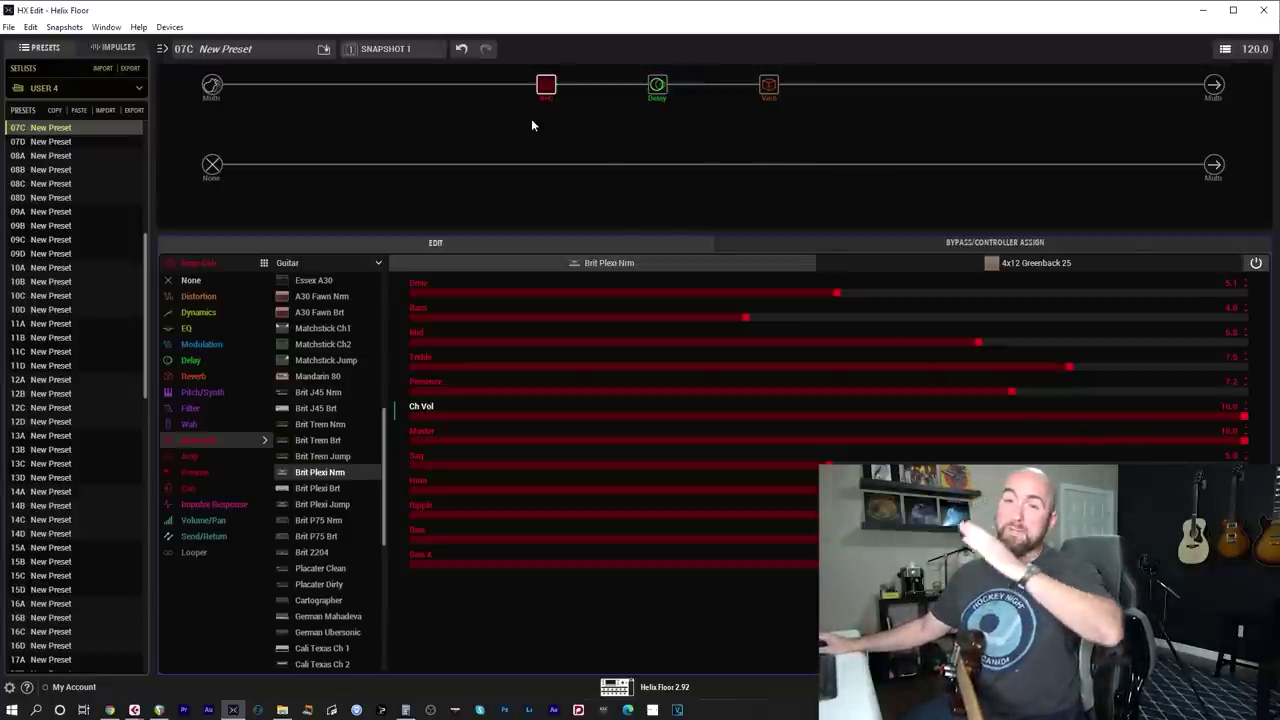
{"action": "scroll", "coordinate": [959, 418], "scroll_direction": "down", "scroll_amount": 10}
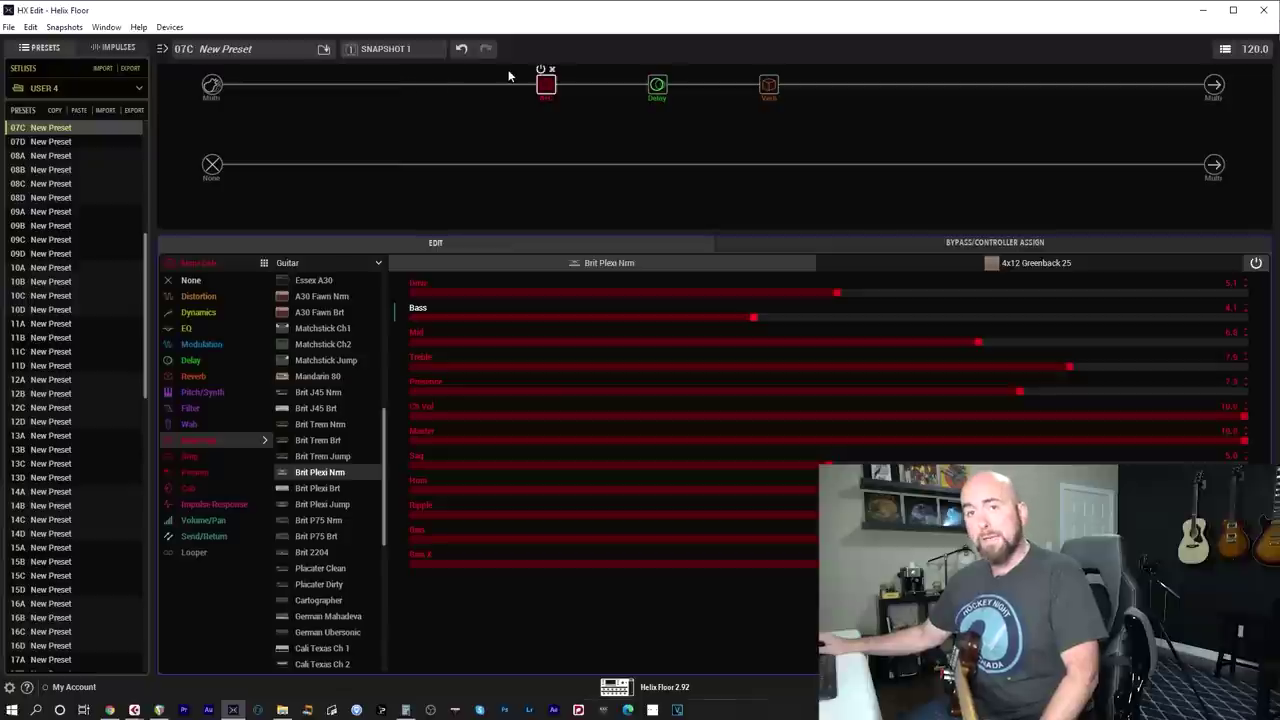
Step: Load a Deluxe Comp into the empty slot with Level at -19.2 dB
{"action": "left_click", "coordinate": [436, 86]}
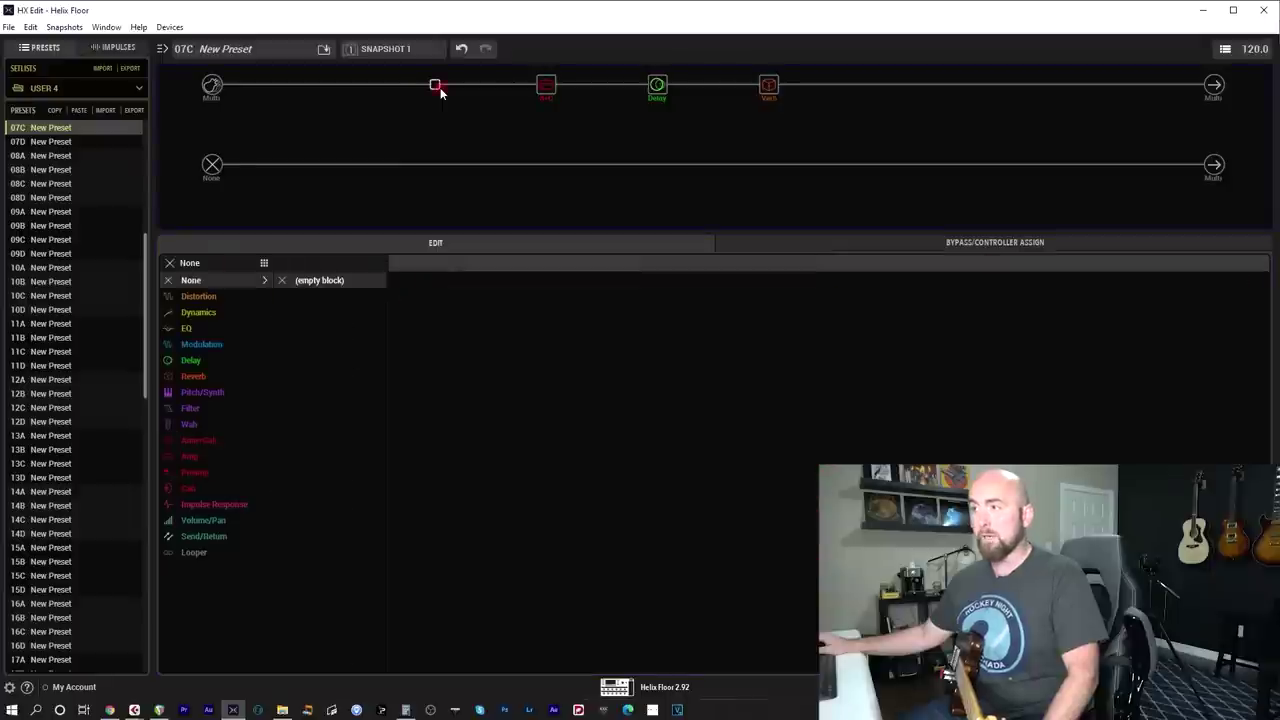
{"action": "mouse_move", "coordinate": [235, 312]}
{"action": "left_click", "coordinate": [320, 280]}
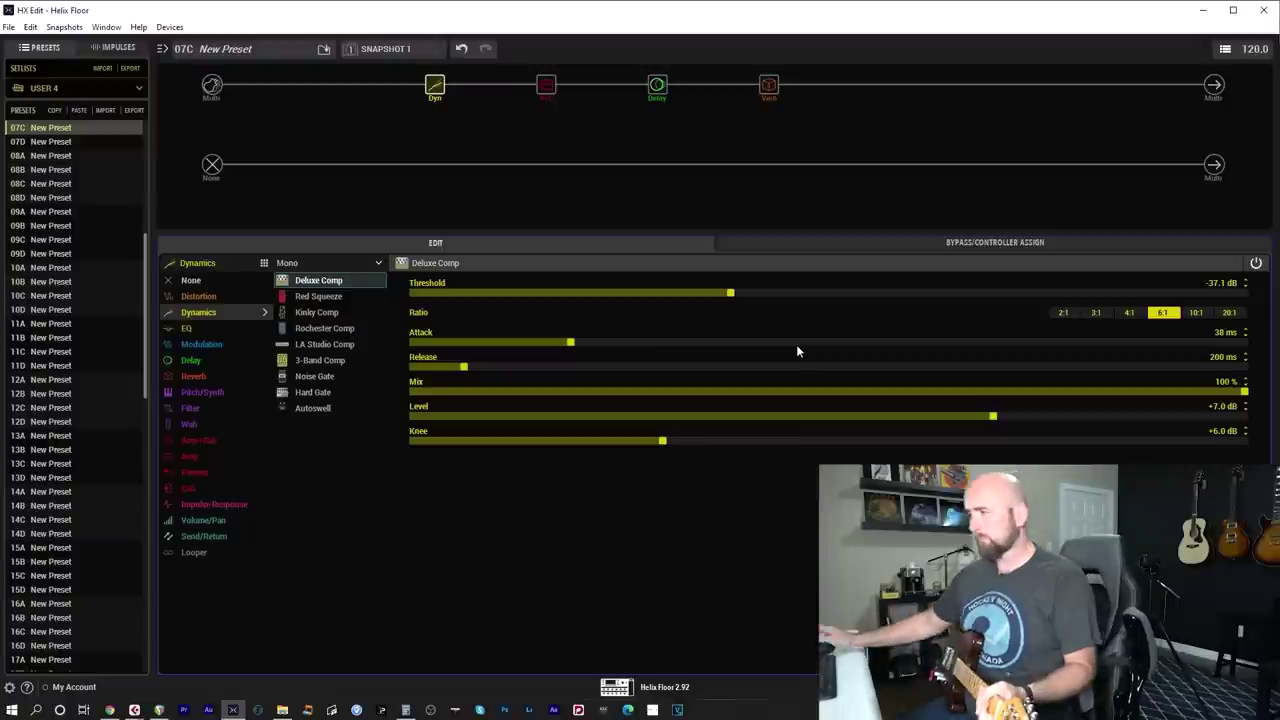
{"action": "left_click", "coordinate": [766, 413]}
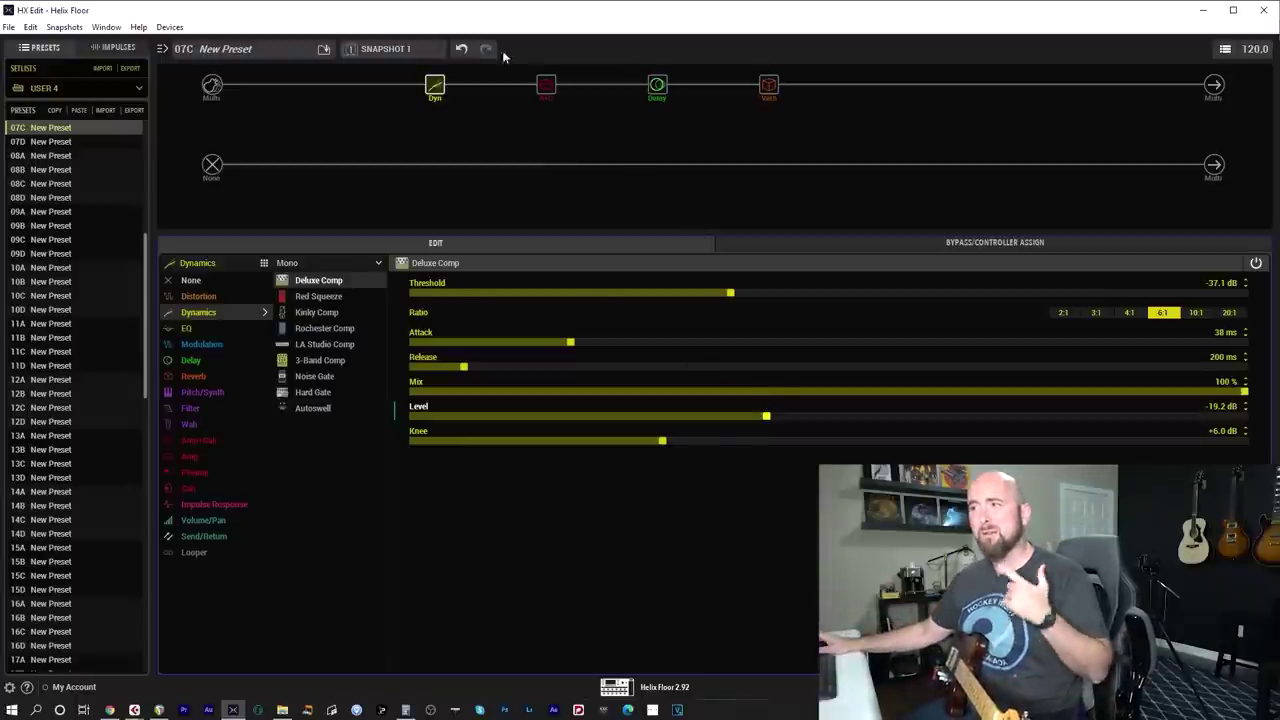
Step: Move the compressor to the start of the chain and lower the amp Drive to 1.7
{"action": "left_click_drag", "start_coordinate": [438, 88], "coordinate": [326, 86]}
{"action": "left_click", "coordinate": [540, 90]}
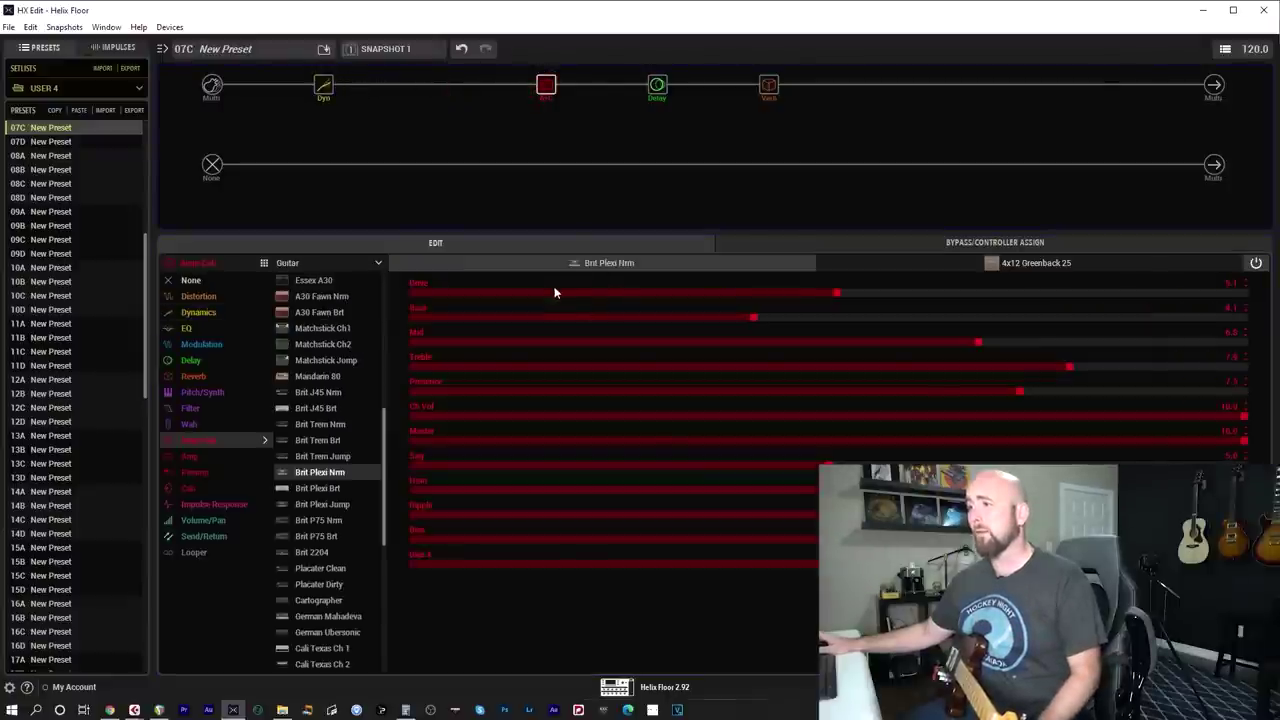
{"action": "left_click_drag", "start_coordinate": [555, 292], "coordinate": [550, 292]}
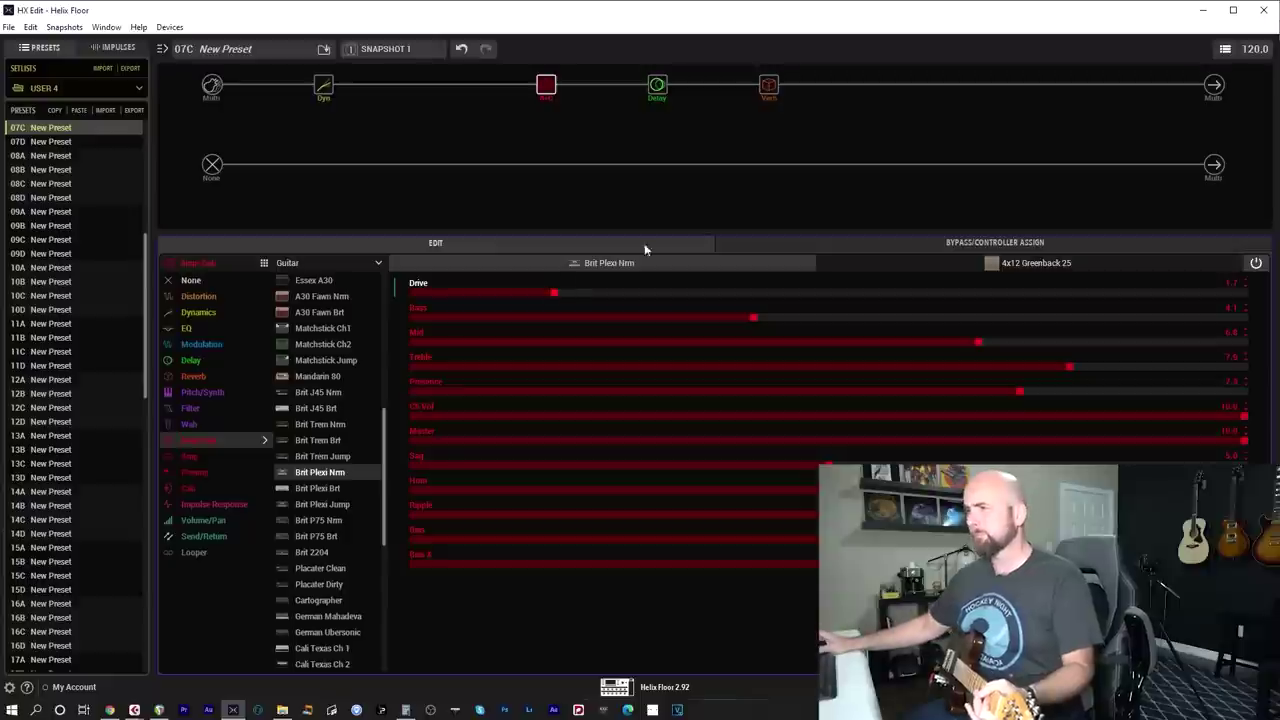
{"action": "left_click", "coordinate": [438, 84]}
{"action": "left_click", "coordinate": [196, 297]}
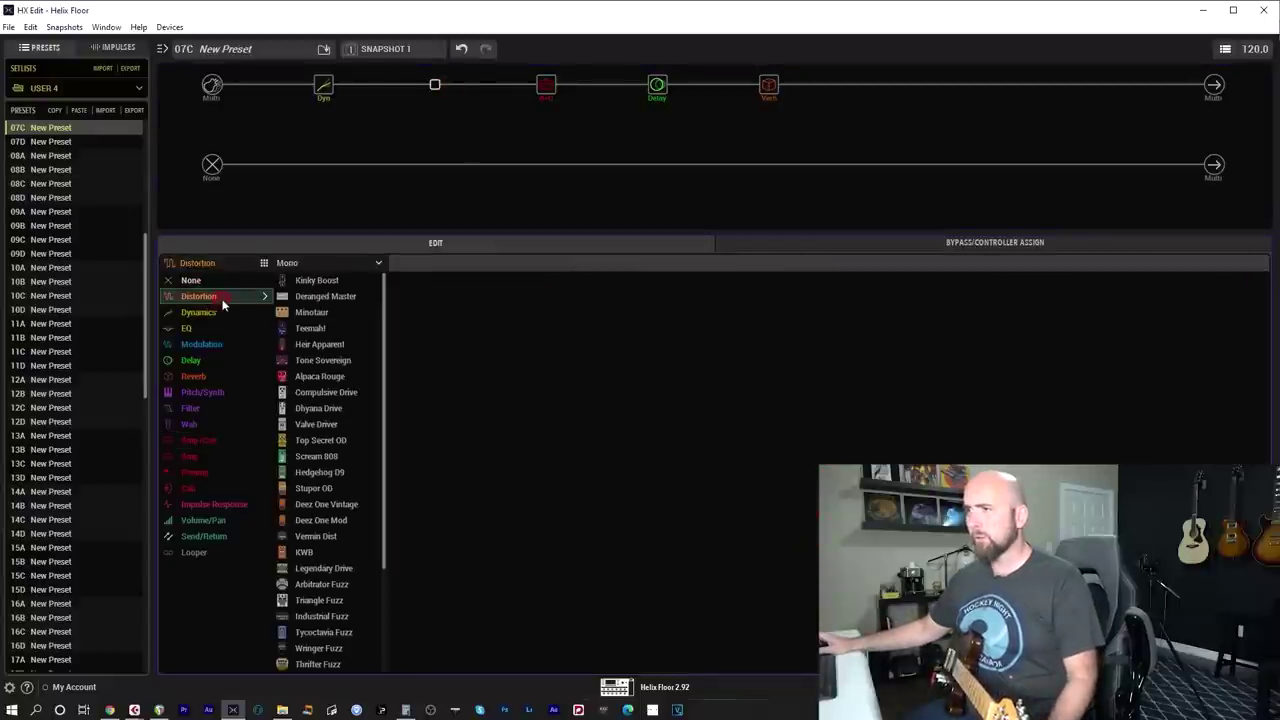
Step: Add the Heir Apparent drive with Gain 10.0, raise amp Drive, and re-enable the drive
{"action": "left_click", "coordinate": [322, 345]}
{"action": "left_click", "coordinate": [1077, 292]}
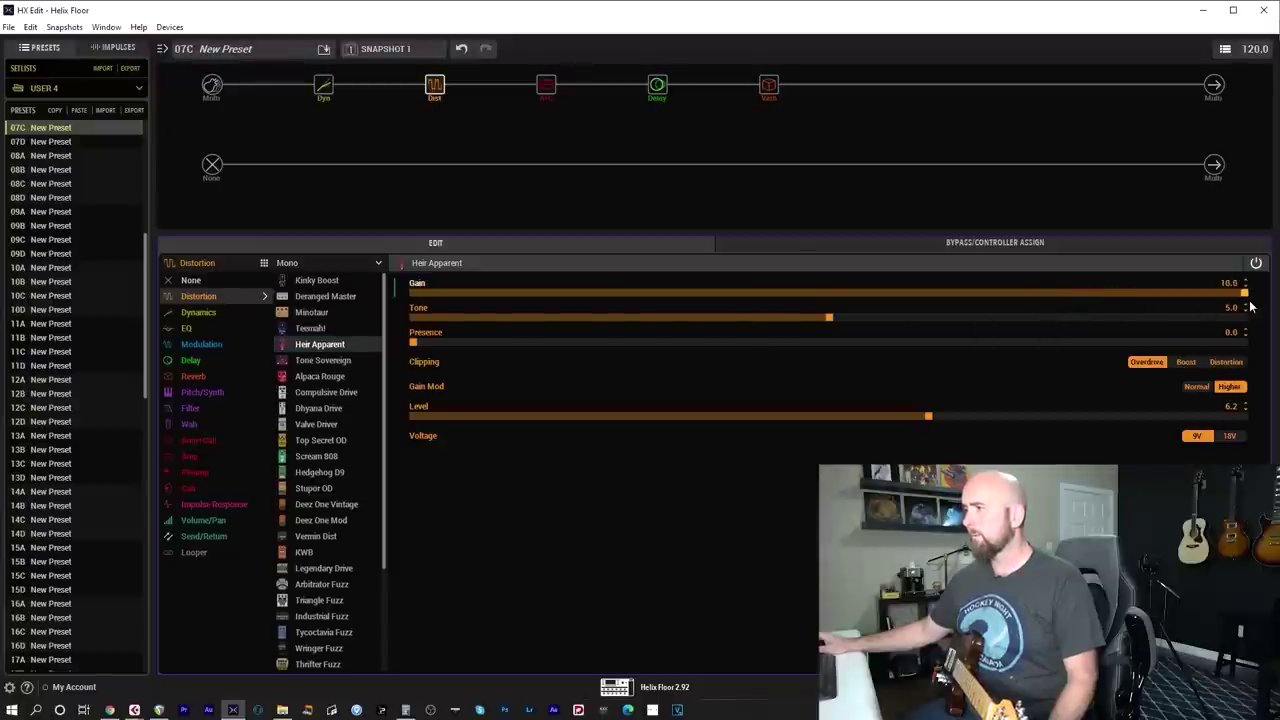
{"action": "left_click_drag", "start_coordinate": [1250, 307], "coordinate": [1250, 307]}
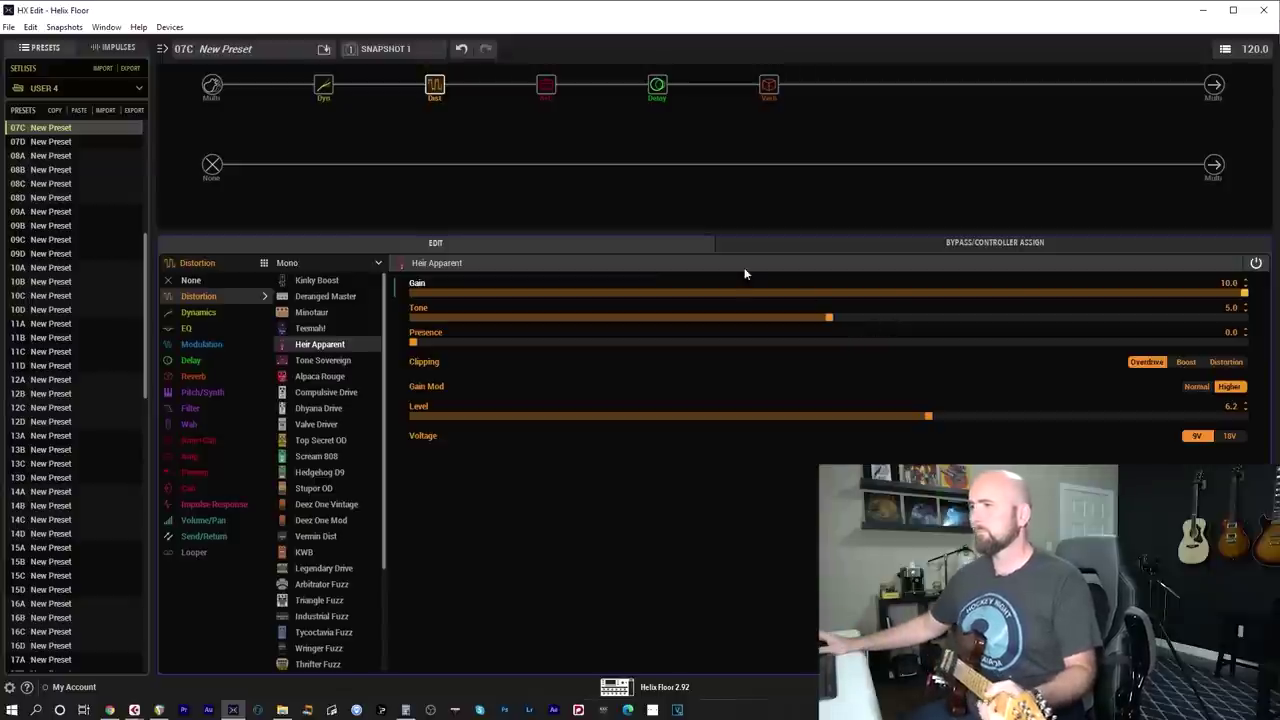
{"action": "left_click", "coordinate": [547, 92]}
{"action": "left_click", "coordinate": [753, 292]}
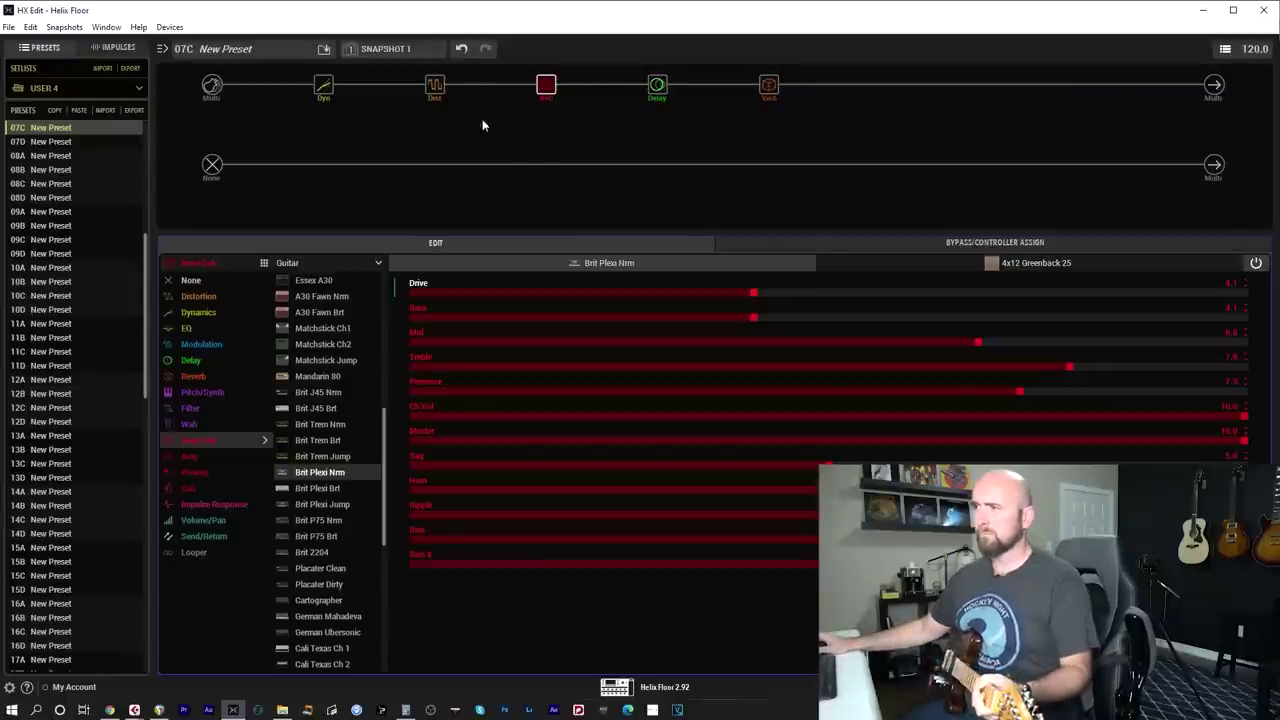
{"action": "left_click", "coordinate": [430, 80]}
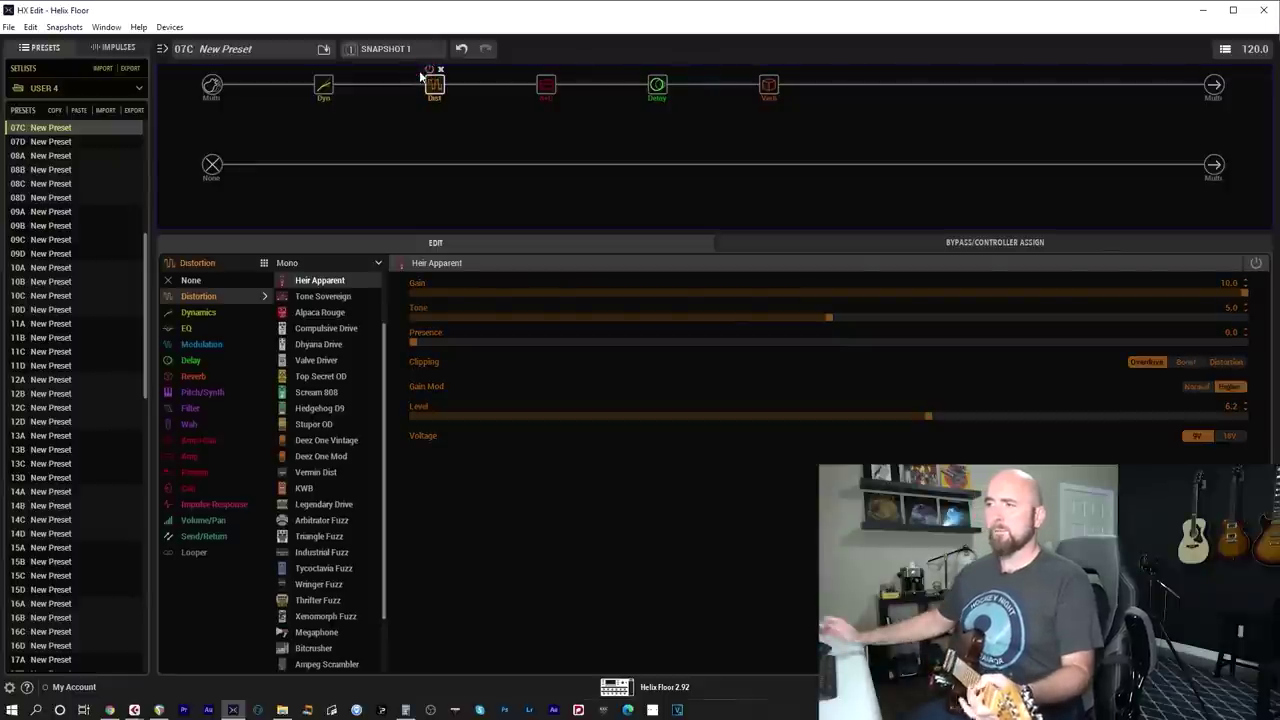
{"action": "left_click", "coordinate": [432, 74]}
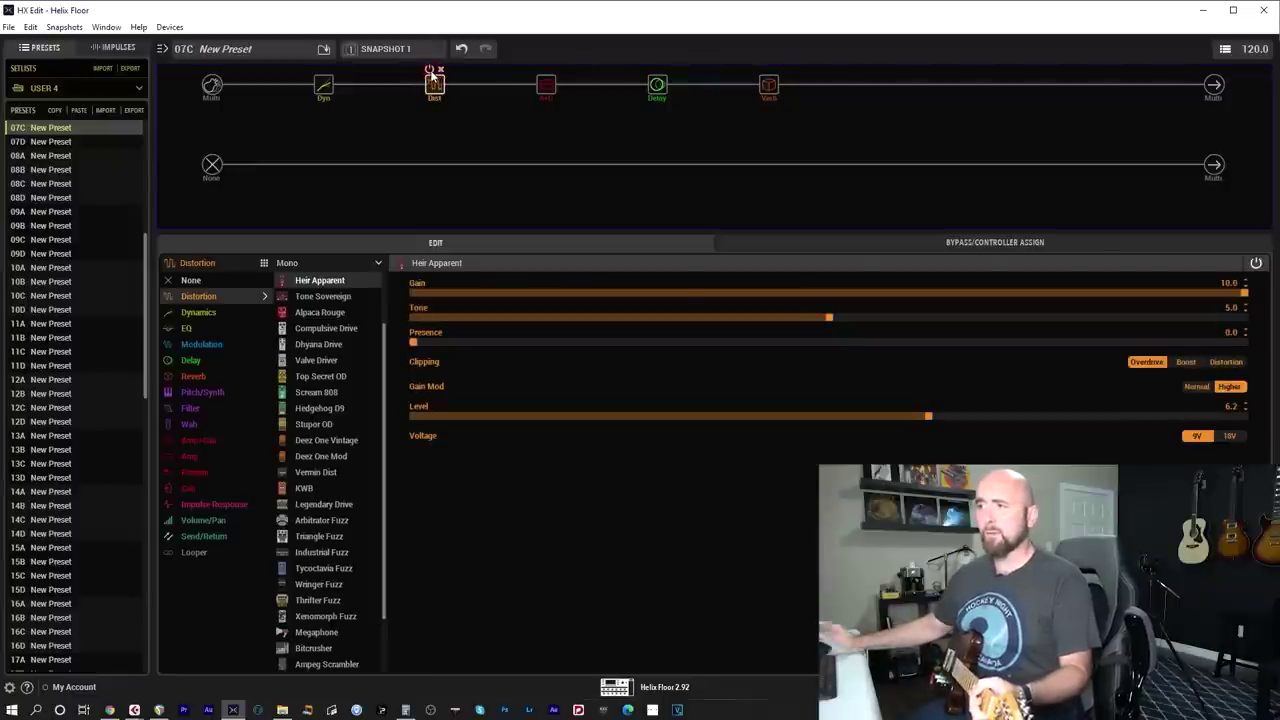
Step: Set the Deluxe Comp Level to +4.1 dB, then bypass it
{"action": "left_click", "coordinate": [325, 87]}
{"action": "scroll", "coordinate": [774, 410], "scroll_direction": "up", "scroll_amount": 20}
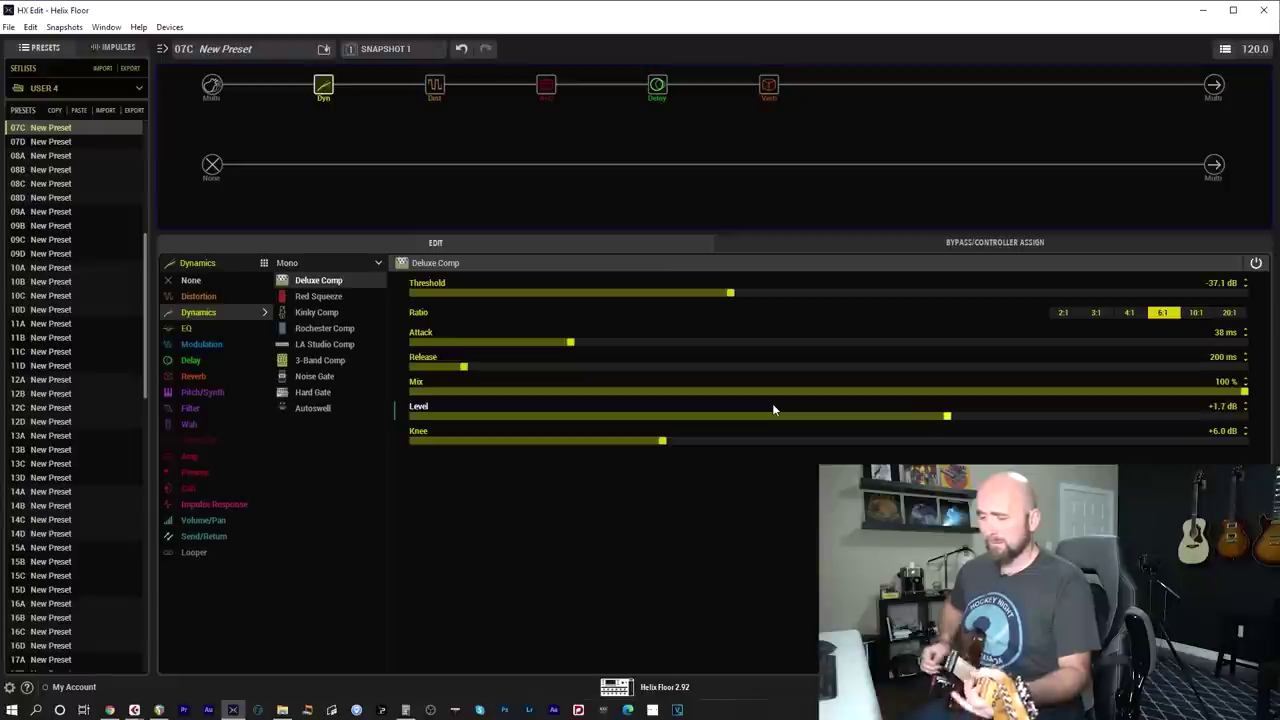
{"action": "scroll", "coordinate": [772, 409], "scroll_direction": "up", "scroll_amount": 8}
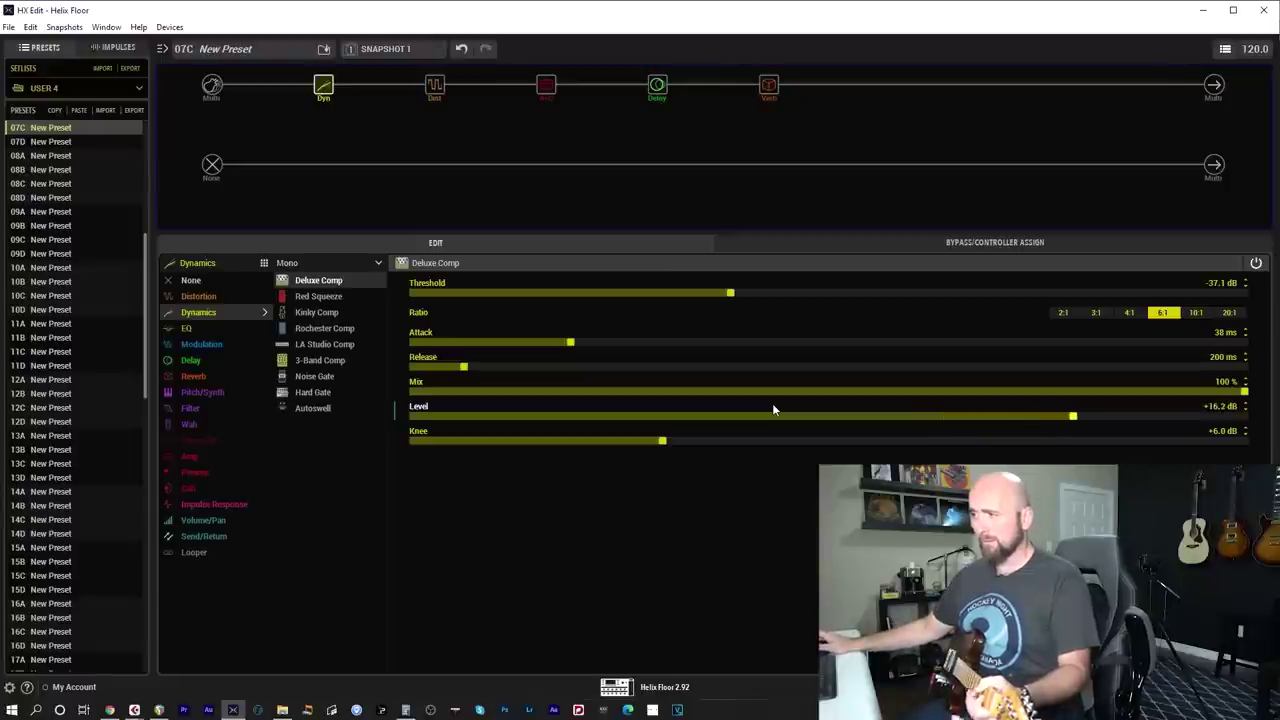
{"action": "scroll", "coordinate": [785, 425], "scroll_direction": "down", "scroll_amount": 7}
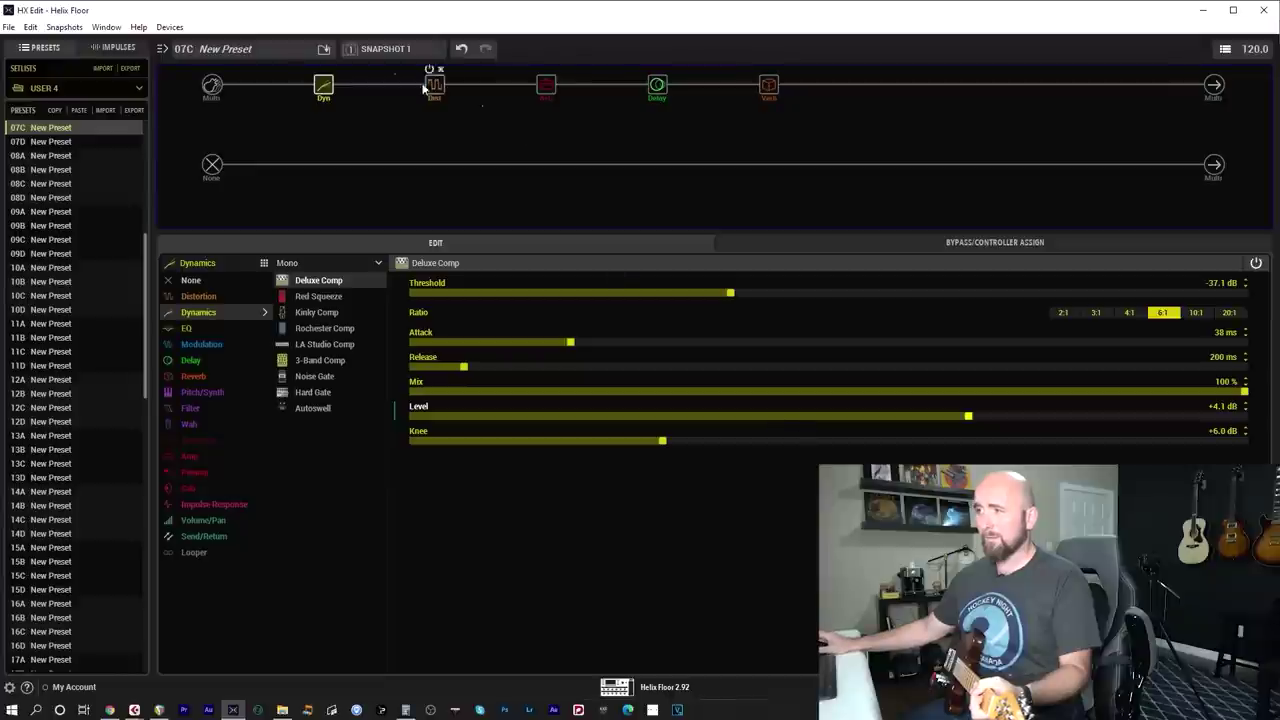
{"action": "left_click", "coordinate": [317, 71]}
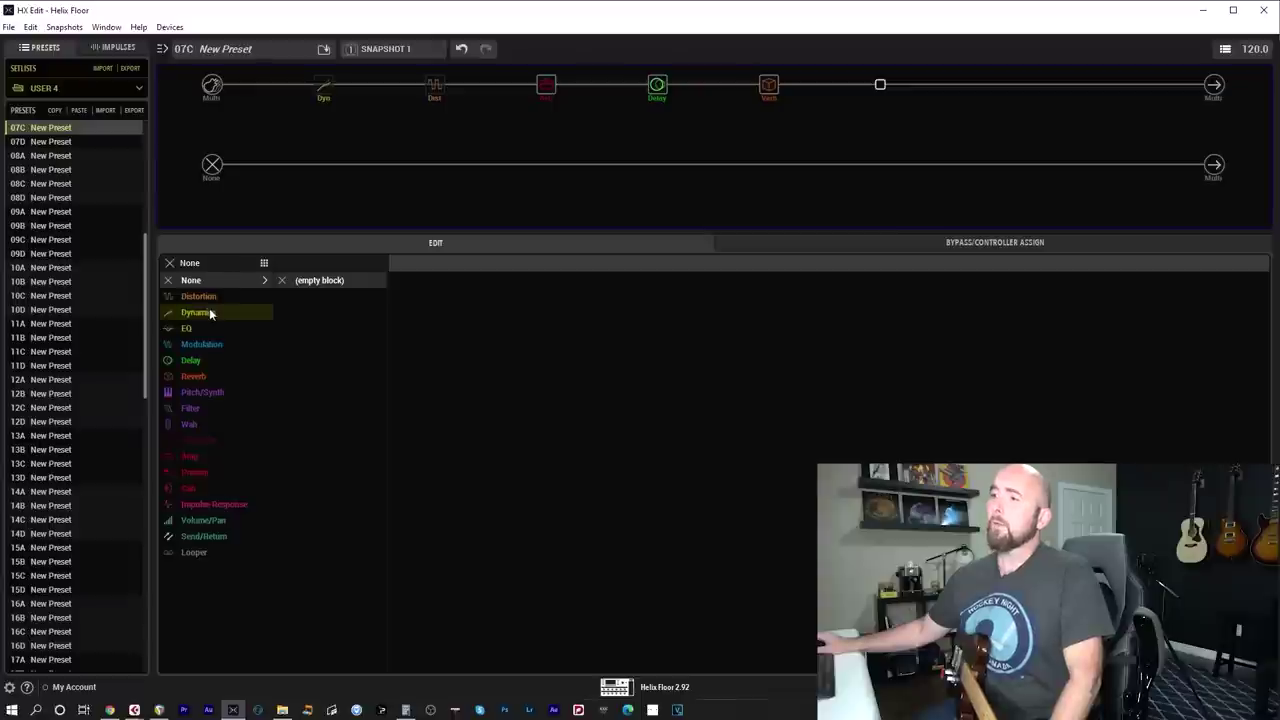
Step: Show the Dynamics models for the new slot after the reverb
{"action": "left_click", "coordinate": [209, 312]}
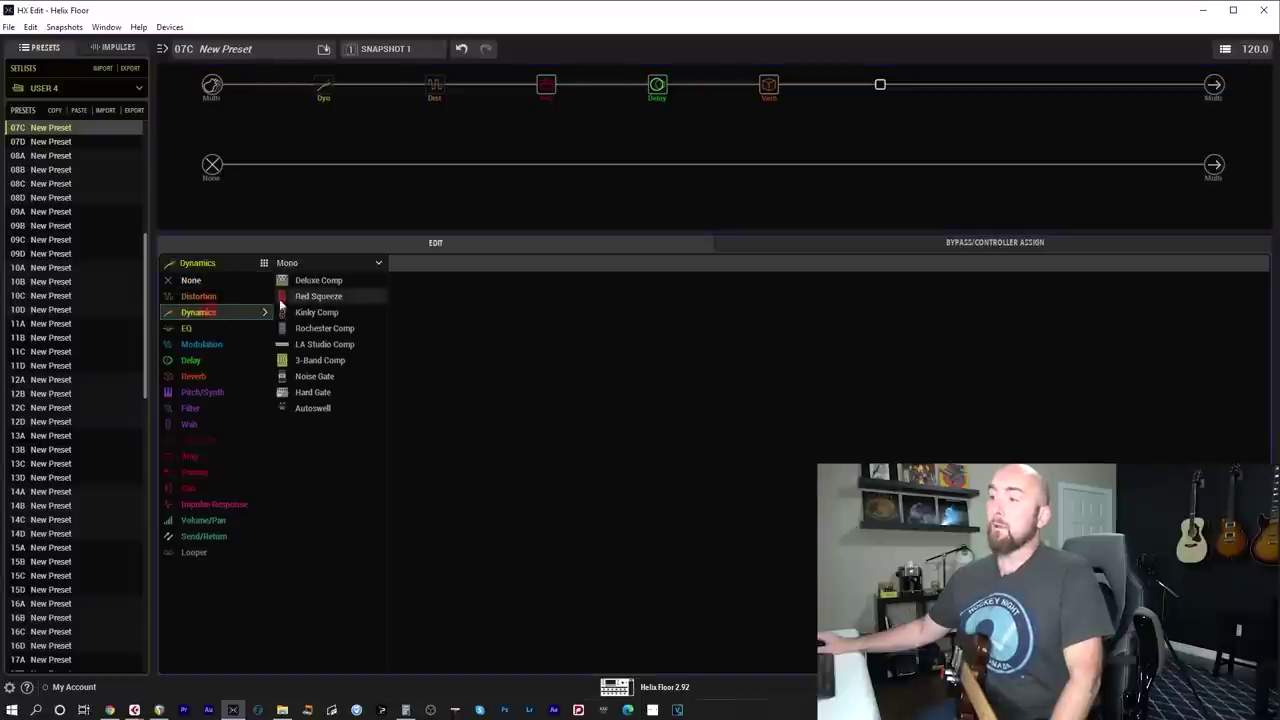
Step: Load the stereo LA Studio Comp with Peak Reduction 5.5 and Gain 5.0
{"action": "left_click", "coordinate": [312, 263]}
{"action": "left_click", "coordinate": [311, 297]}
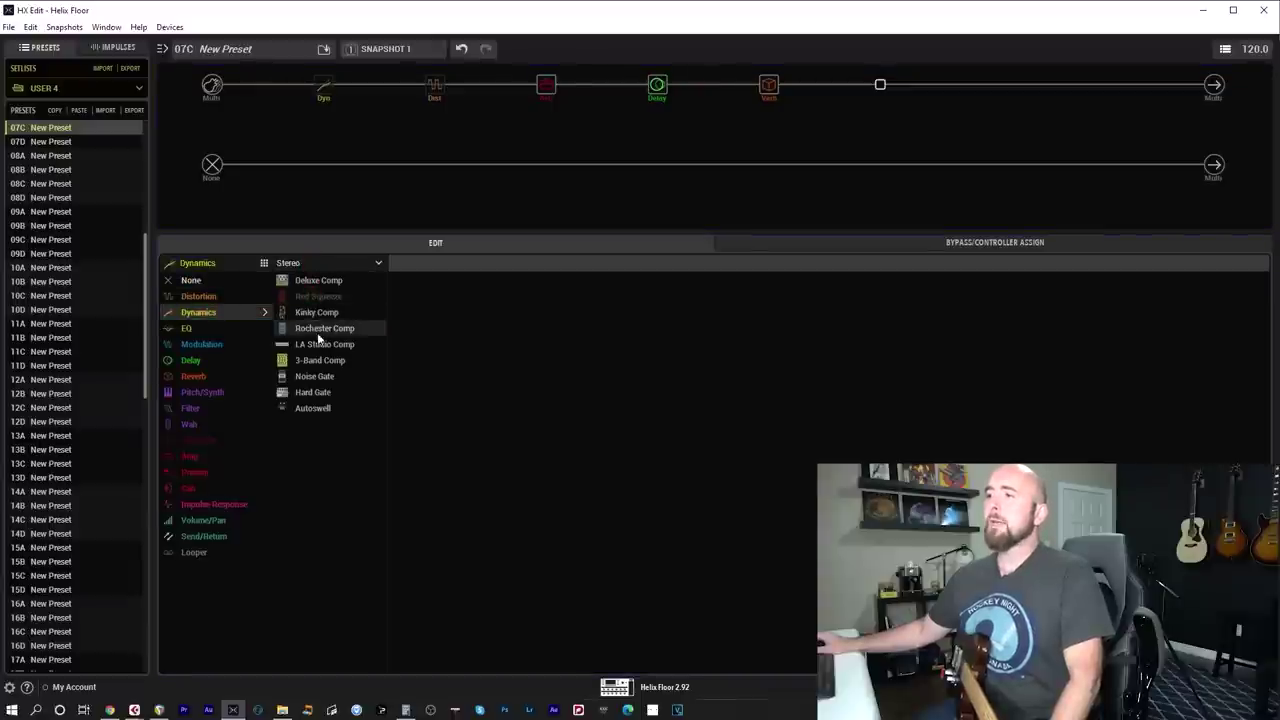
{"action": "left_click", "coordinate": [330, 344]}
{"action": "left_click", "coordinate": [845, 292]}
{"action": "left_click", "coordinate": [883, 293]}
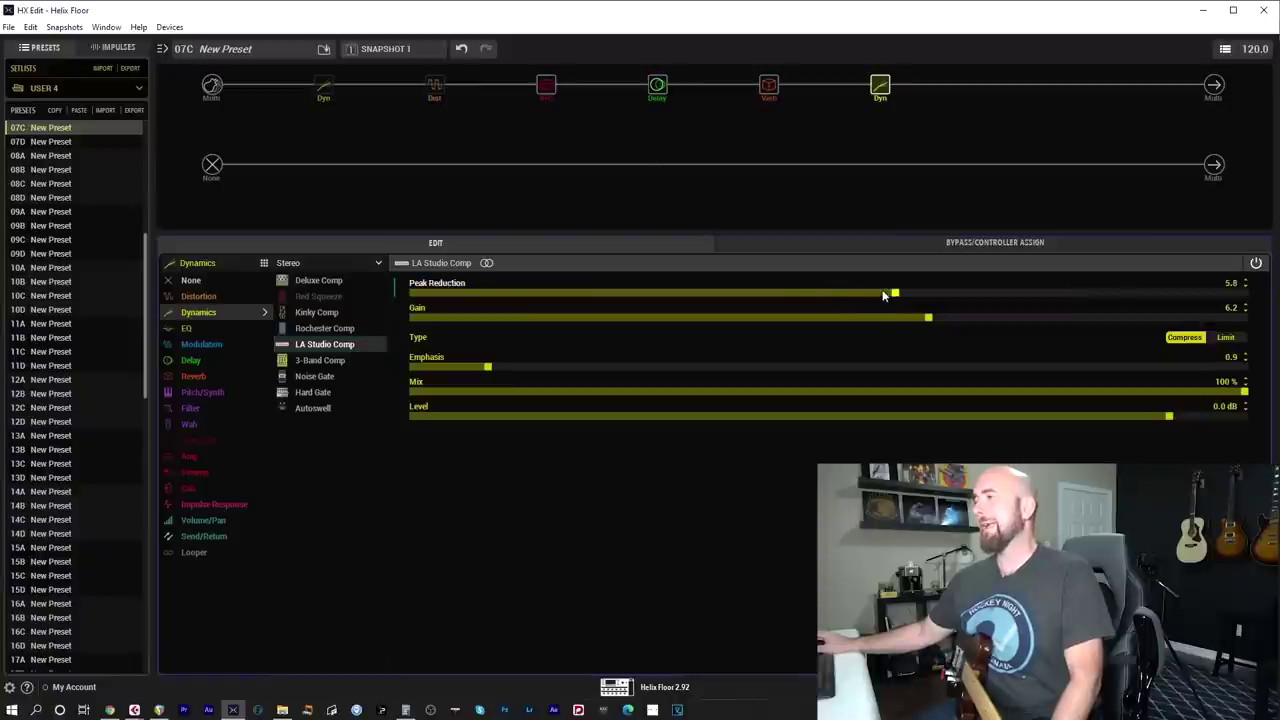
{"action": "left_click", "coordinate": [806, 318]}
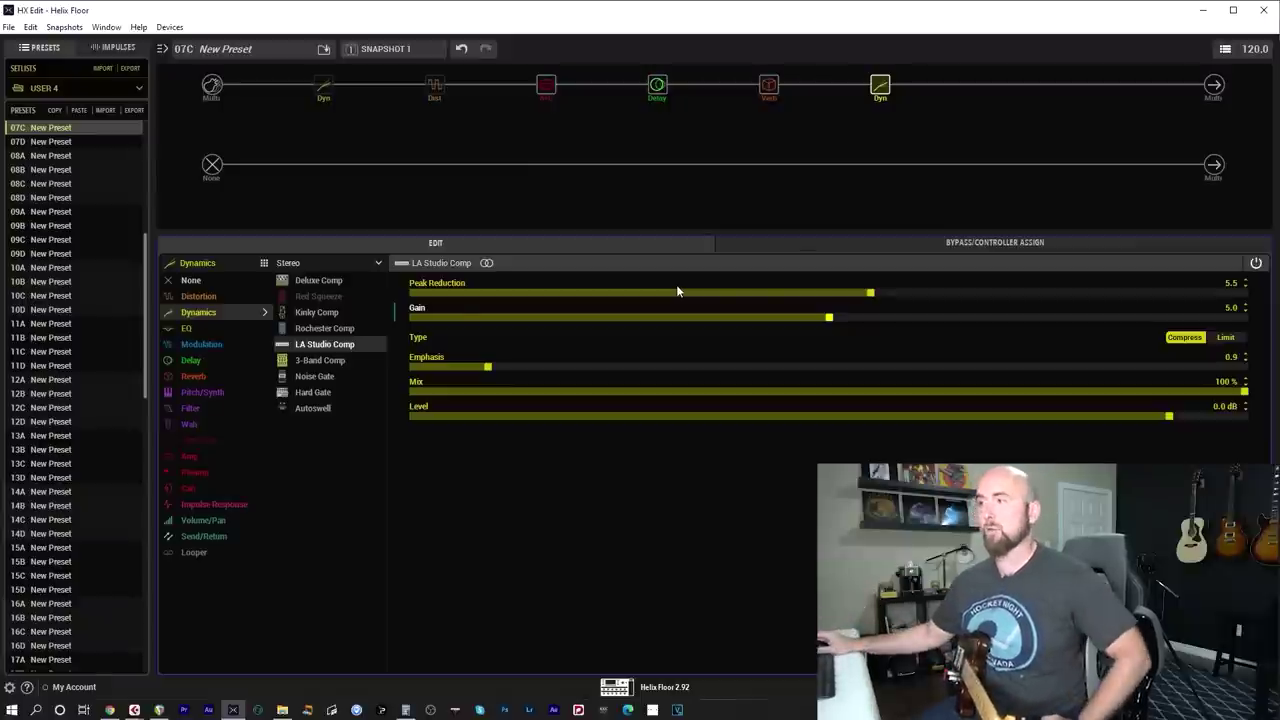
{"action": "mouse_move", "coordinate": [909, 88]}
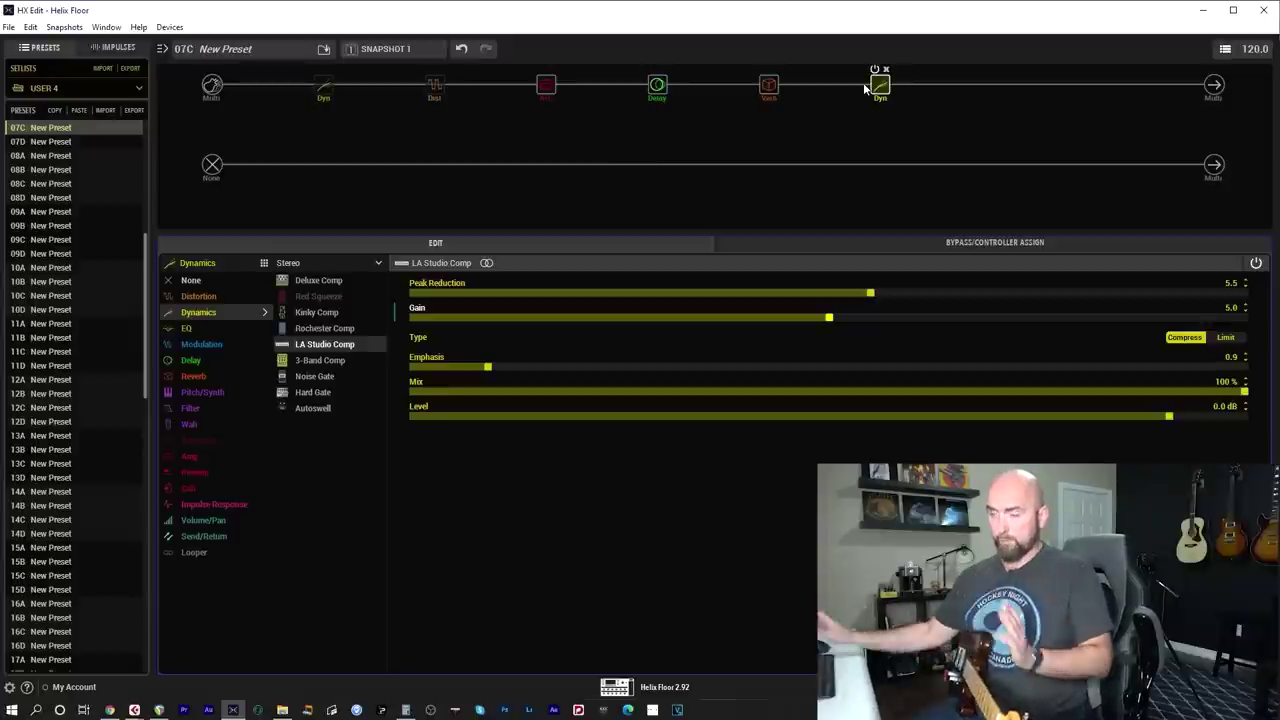
Step: Lower amp Ch Vol to about 8.3, adjust the delay Level, and set reverb Level to -0.2 dB
{"action": "left_click", "coordinate": [547, 84]}
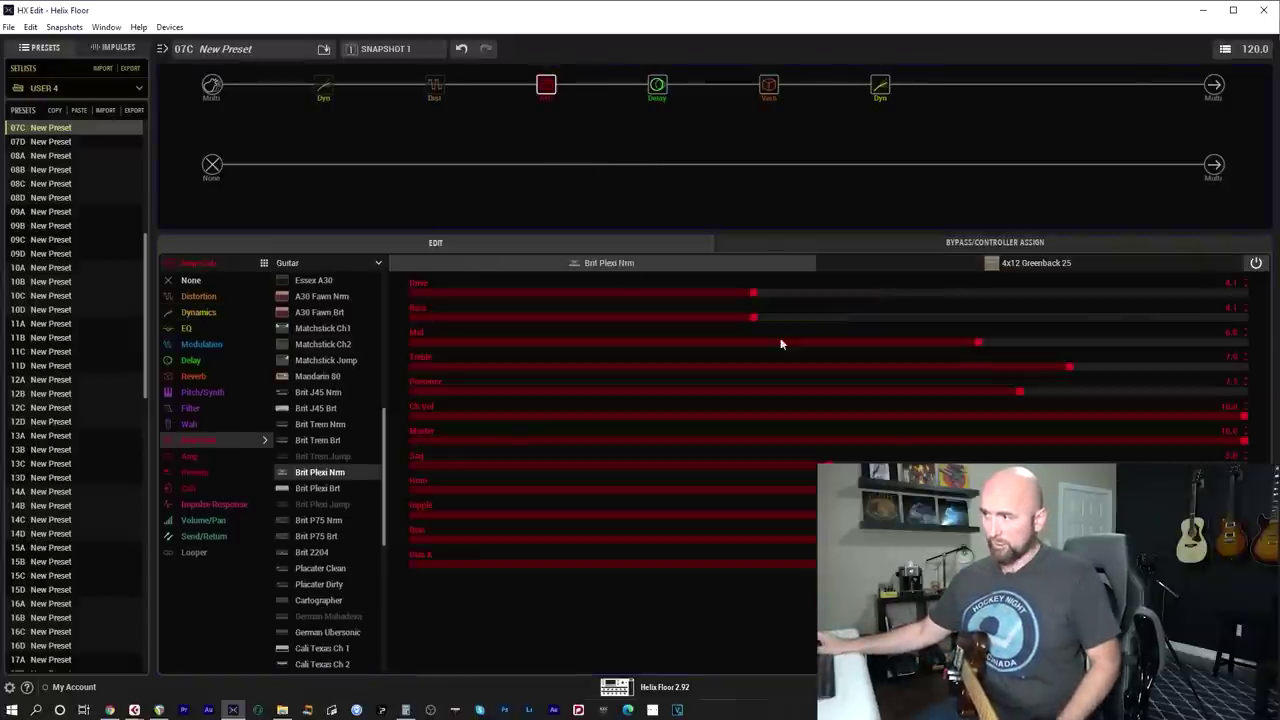
{"action": "left_click_drag", "start_coordinate": [1071, 418], "coordinate": [1133, 429]}
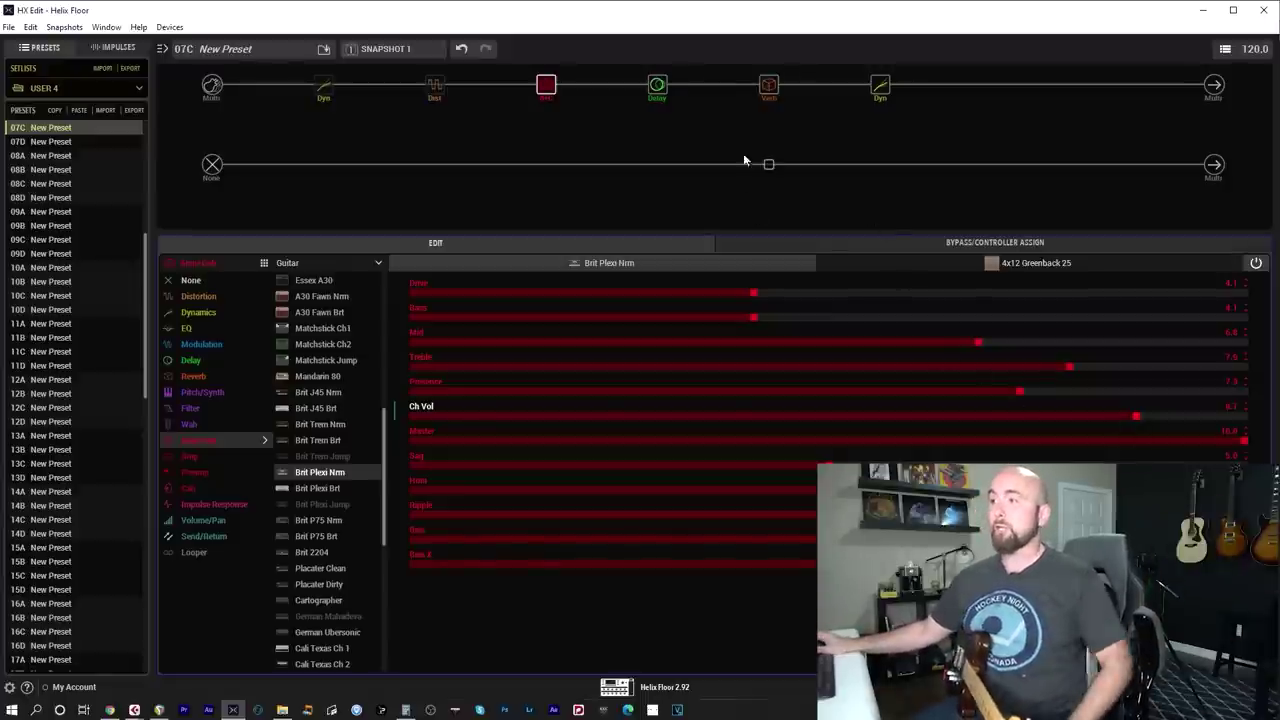
{"action": "left_click", "coordinate": [768, 90]}
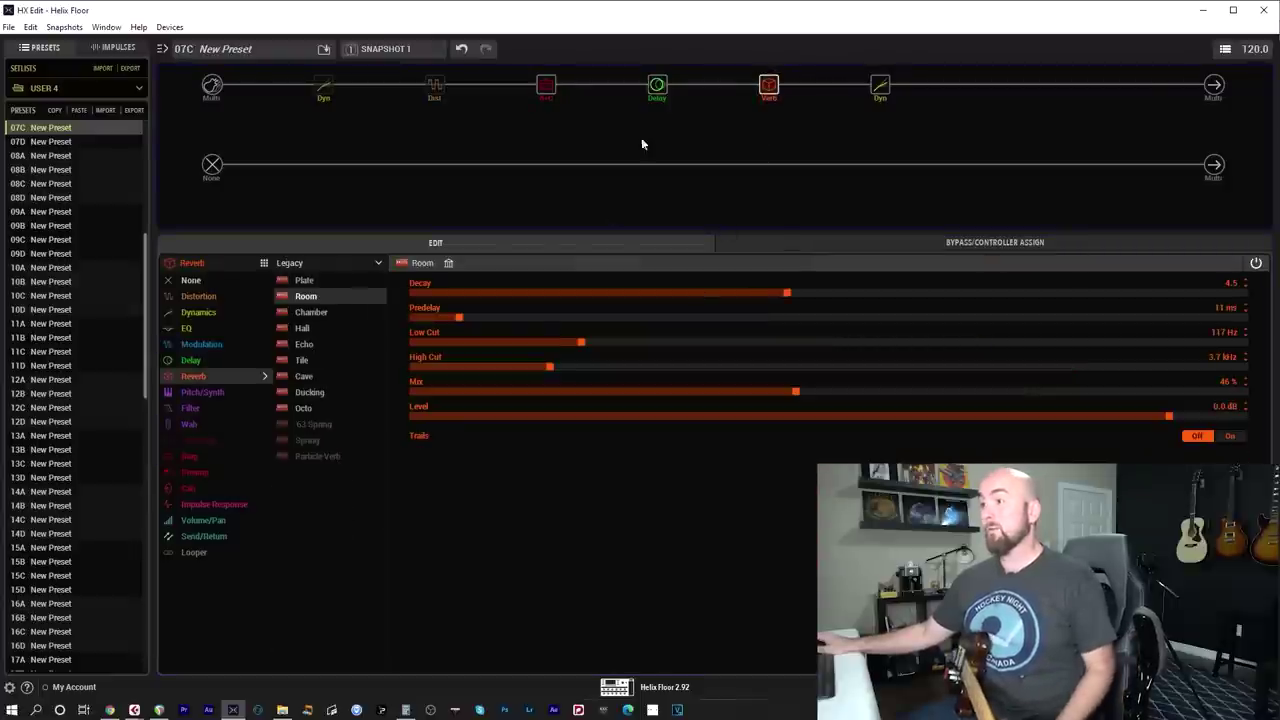
{"action": "left_click", "coordinate": [657, 86]}
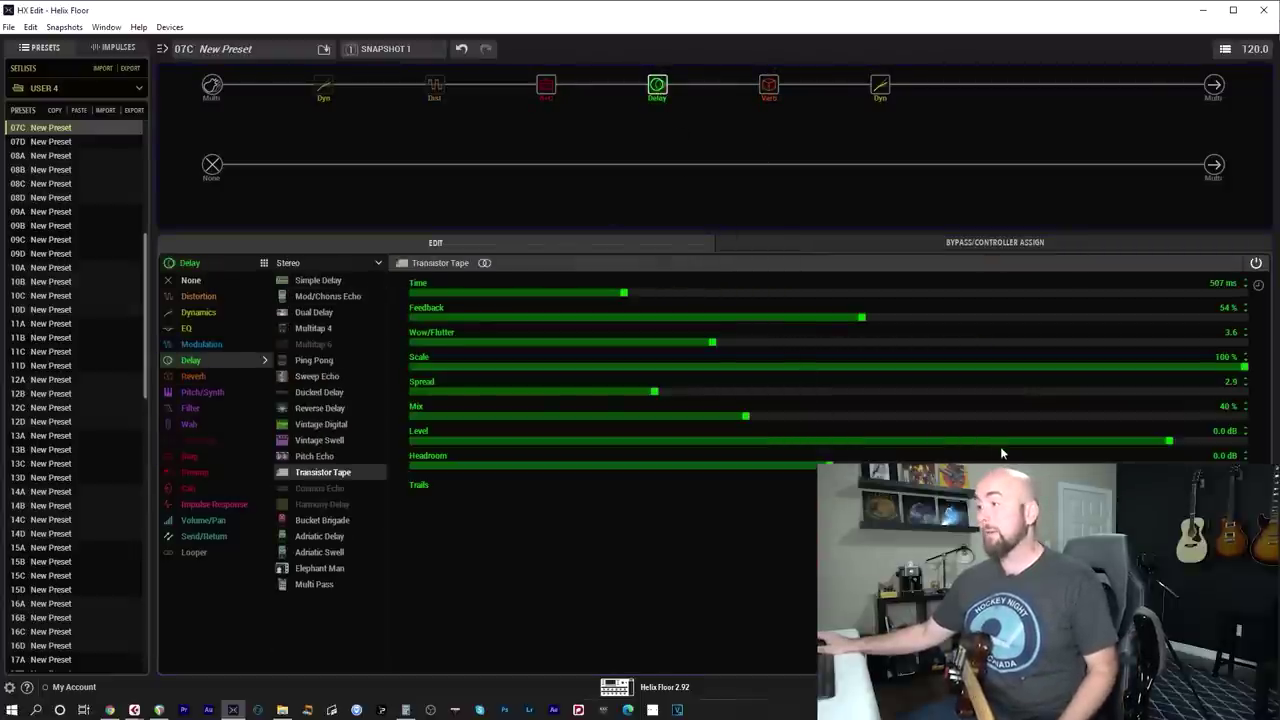
{"action": "left_click_drag", "start_coordinate": [1000, 439], "coordinate": [1094, 440]}
{"action": "left_click", "coordinate": [766, 88]}
{"action": "left_click_drag", "start_coordinate": [1169, 416], "coordinate": [1165, 418]}
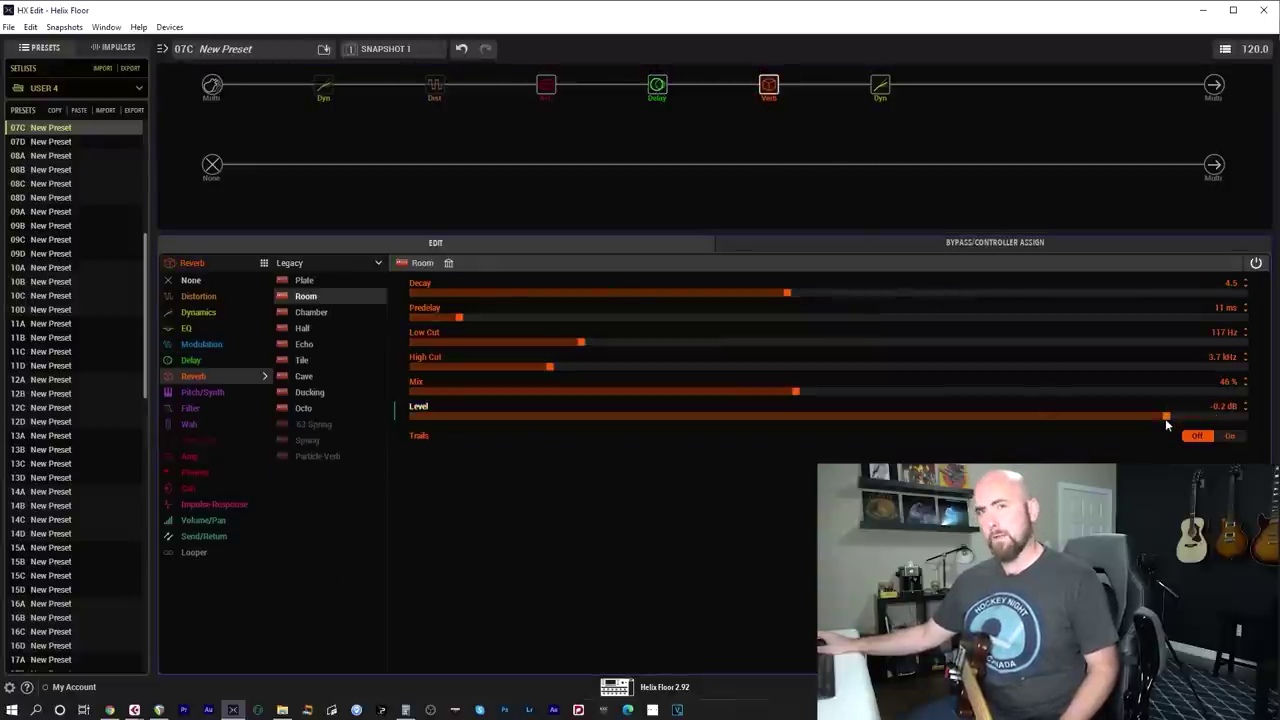